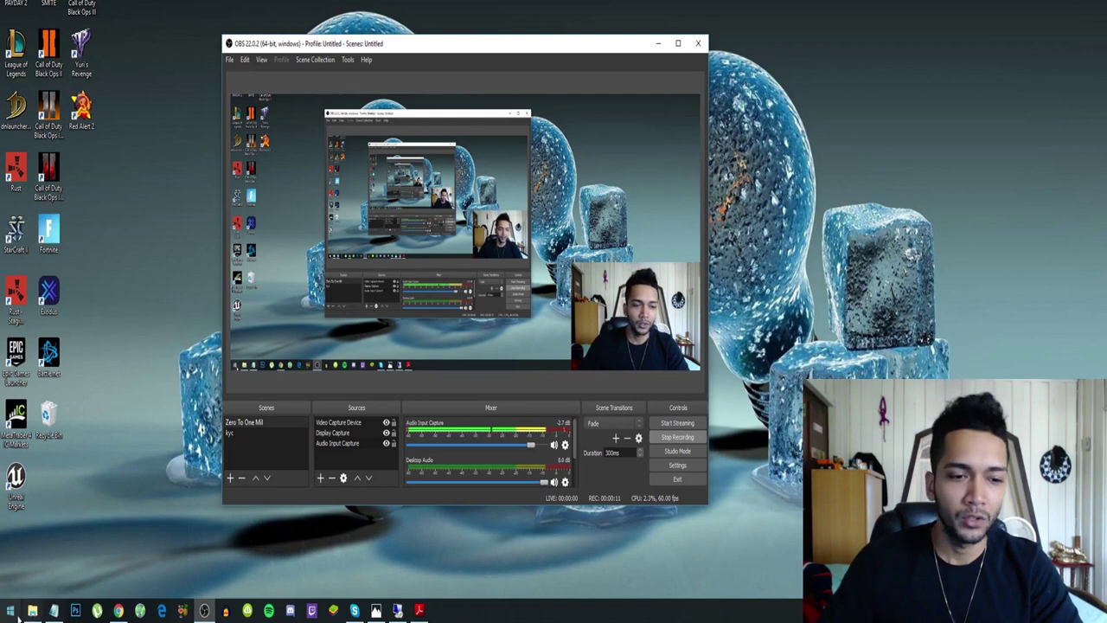
# - Review the checklist's broker-account and MT4 download steps, then launch MetaTrader 4
pyautogui.click(53, 611)
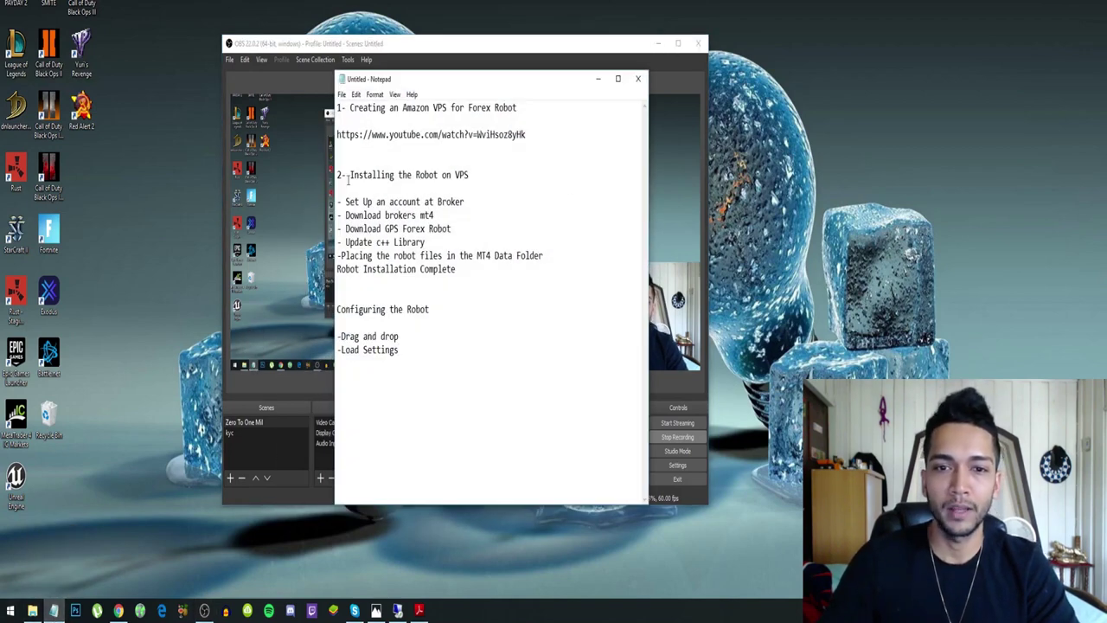
pyautogui.moveTo(481, 206); pyautogui.dragTo(336, 202)
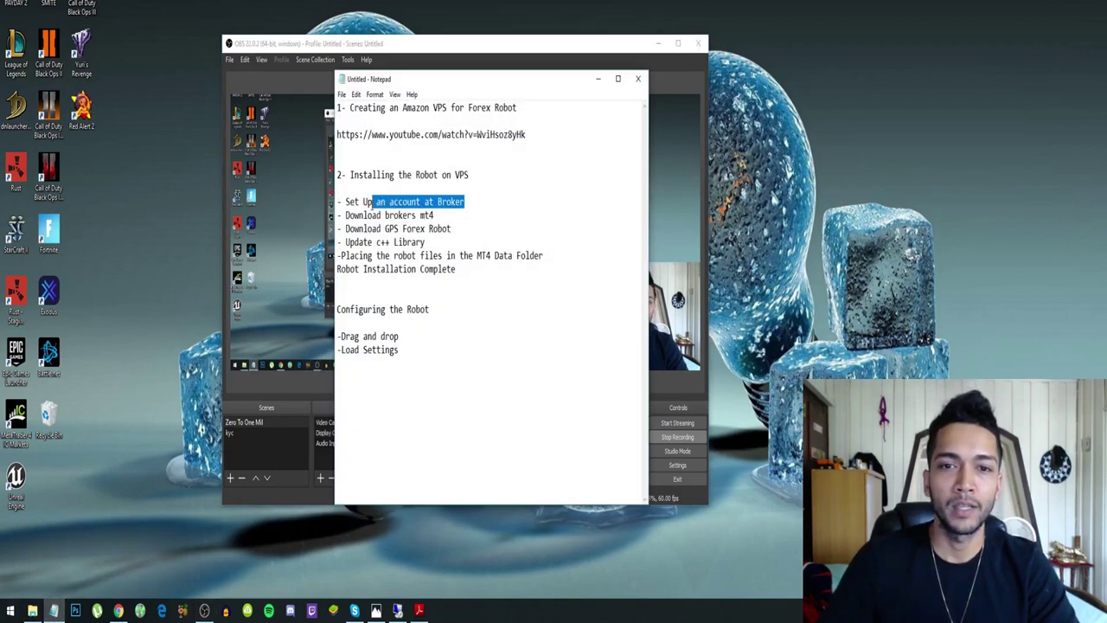
pyautogui.moveTo(457, 215); pyautogui.dragTo(337, 215)
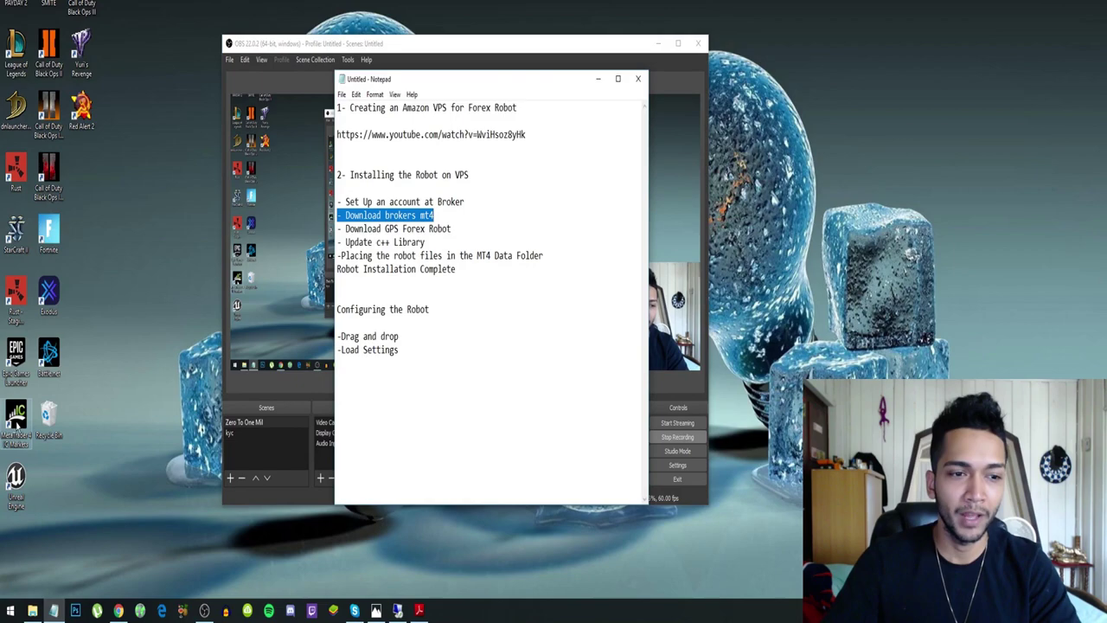
pyautogui.click(16, 422)
pyautogui.doubleClick(16, 422)
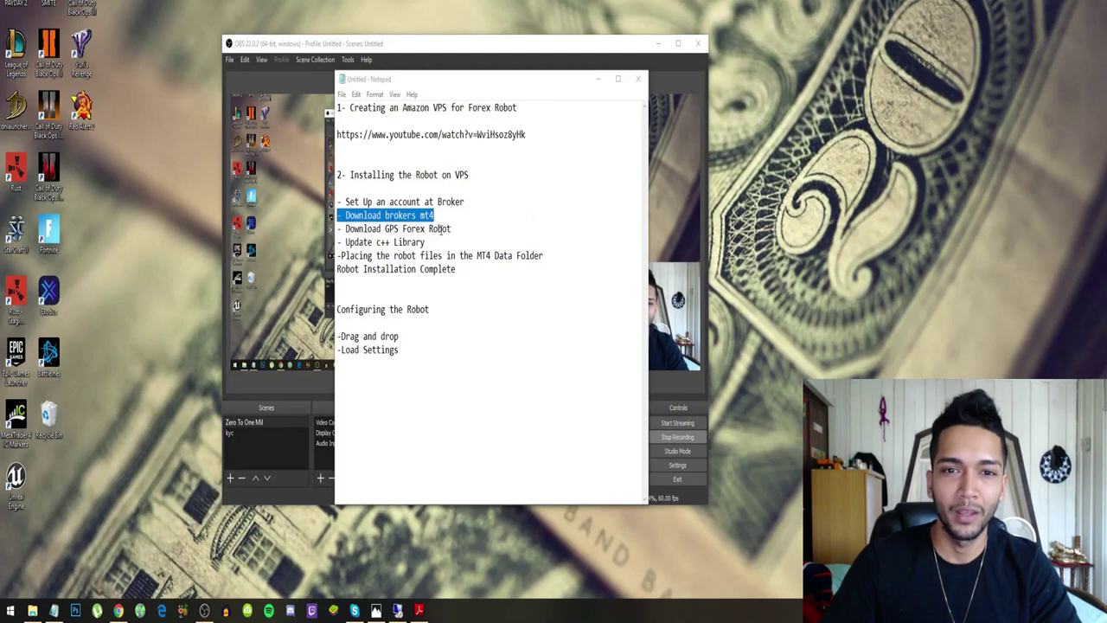
# - Go over the checklist's robot download, Visual C++ update and file placement steps
pyautogui.moveTo(451, 228); pyautogui.dragTo(342, 229)
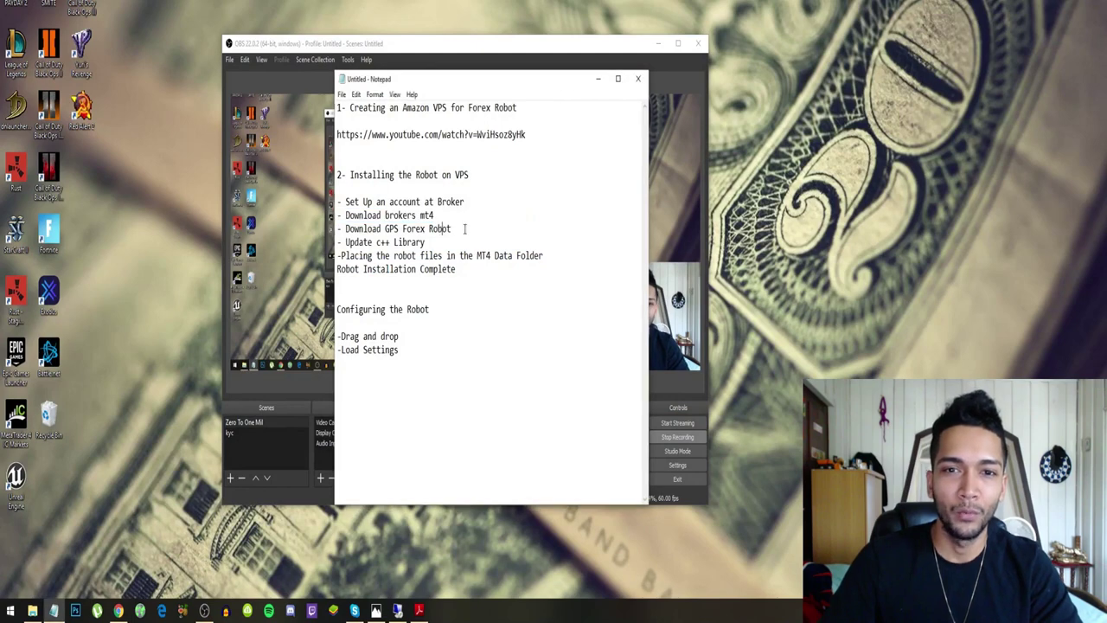
pyautogui.click(398, 229)
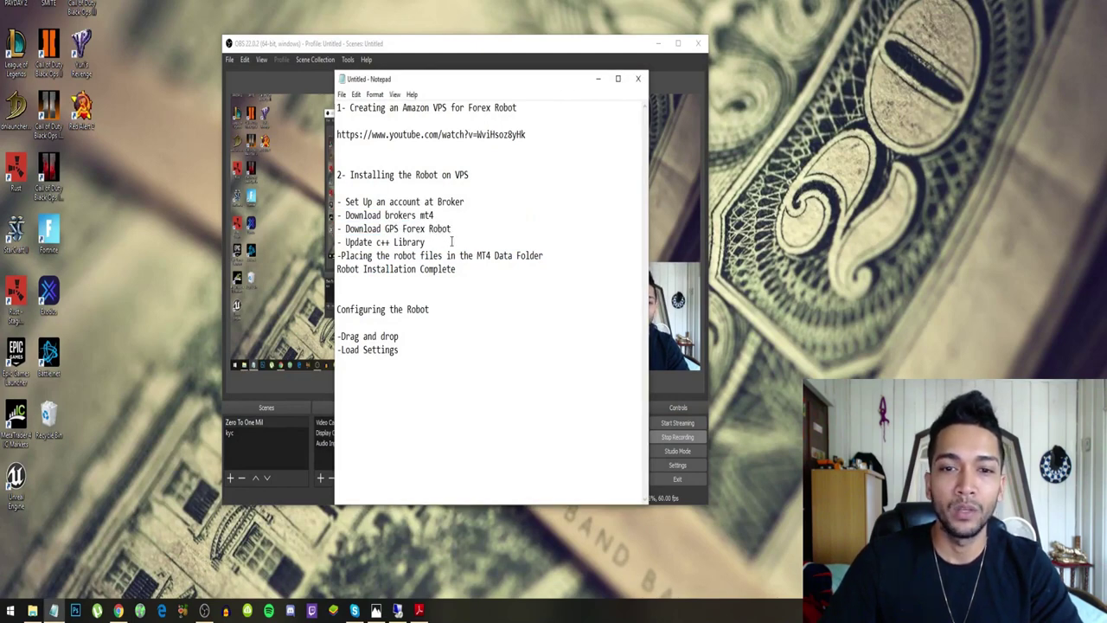
pyautogui.moveTo(451, 241); pyautogui.dragTo(338, 242)
pyautogui.click(386, 242)
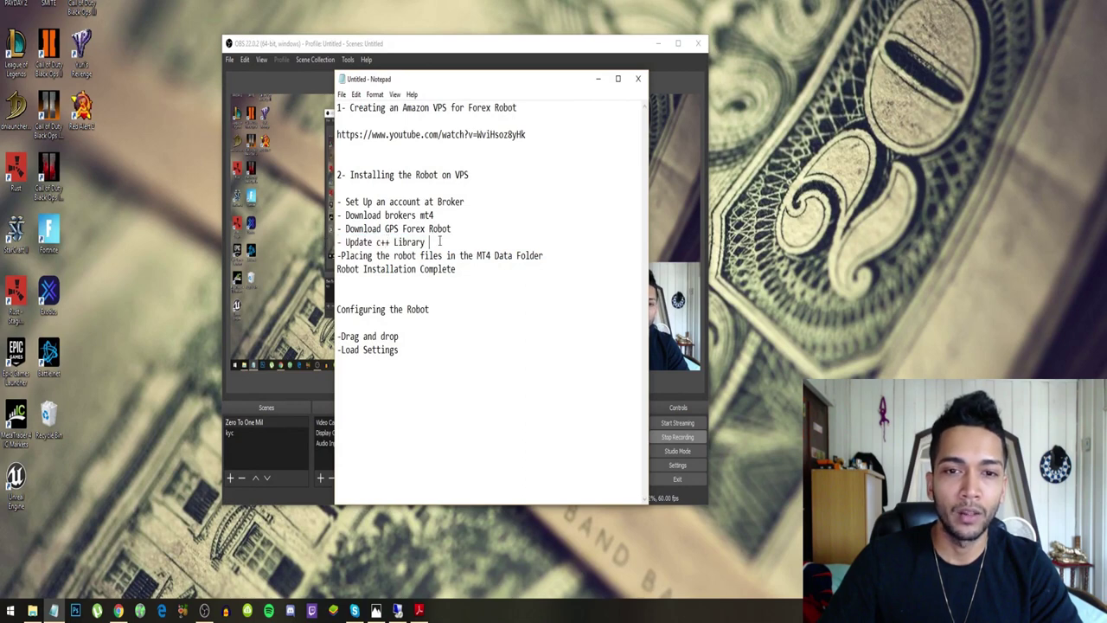
pyautogui.moveTo(439, 242); pyautogui.dragTo(337, 243)
pyautogui.click(393, 243)
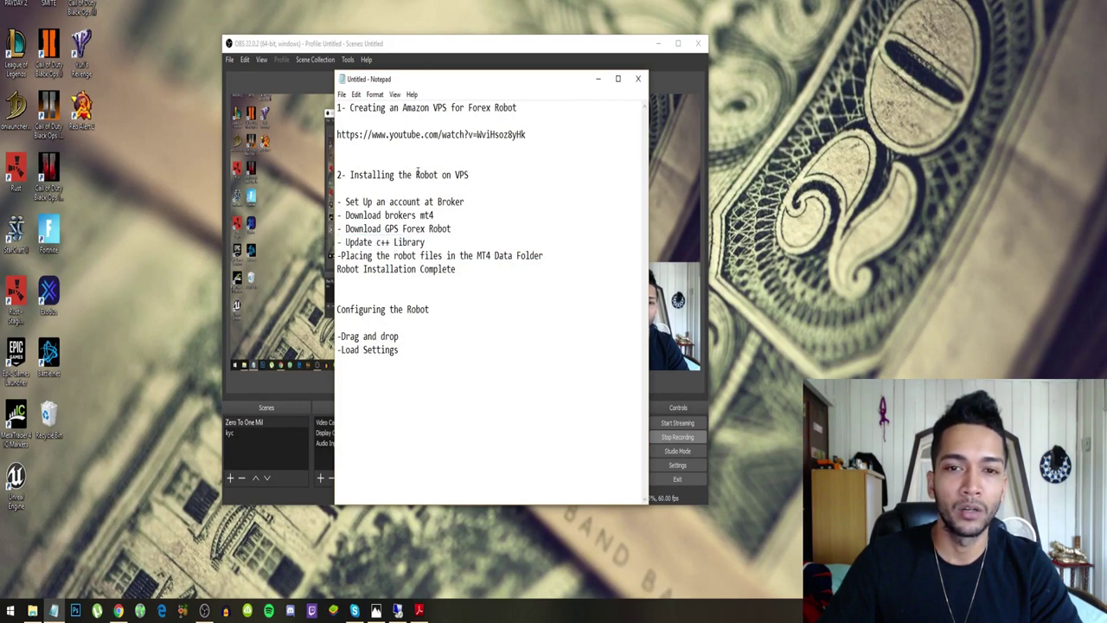
pyautogui.moveTo(454, 175); pyautogui.dragTo(476, 177)
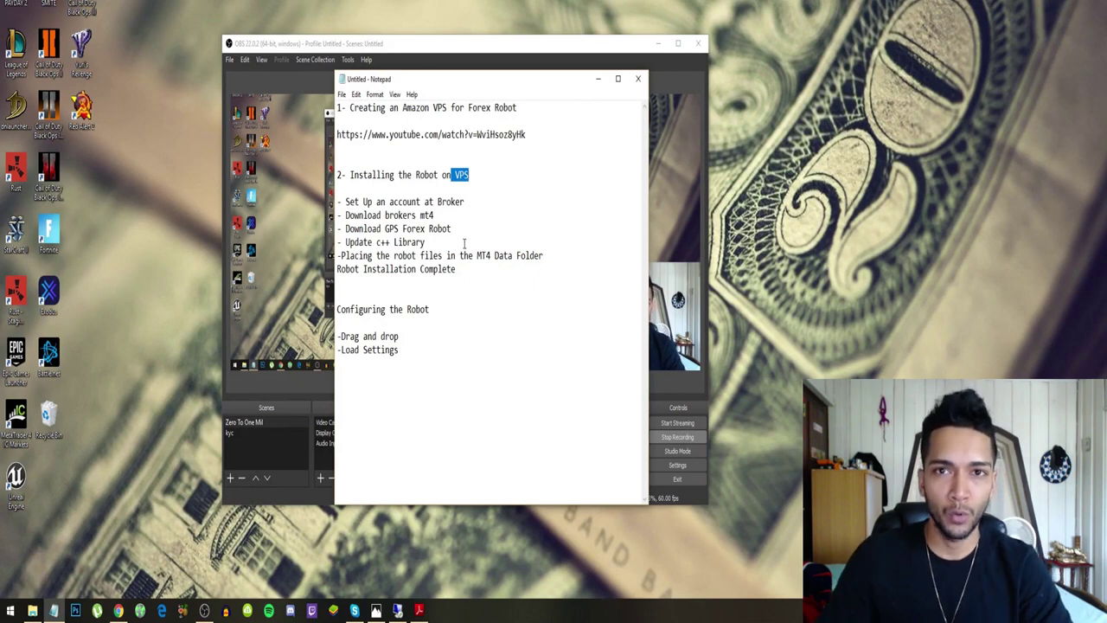
pyautogui.click(429, 243)
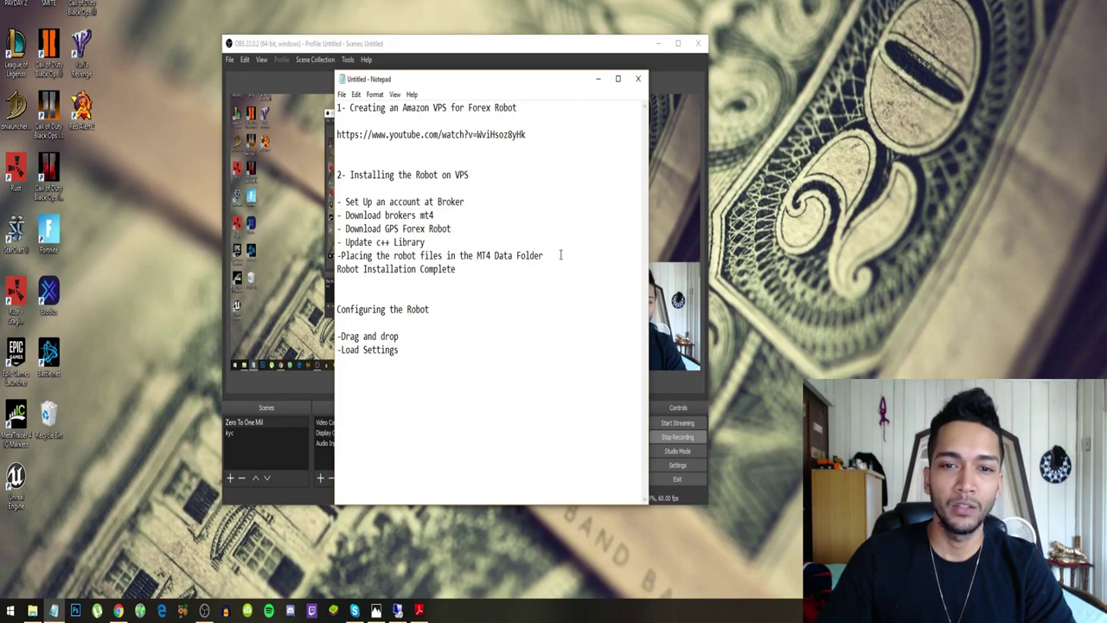
pyautogui.moveTo(560, 255); pyautogui.dragTo(338, 256)
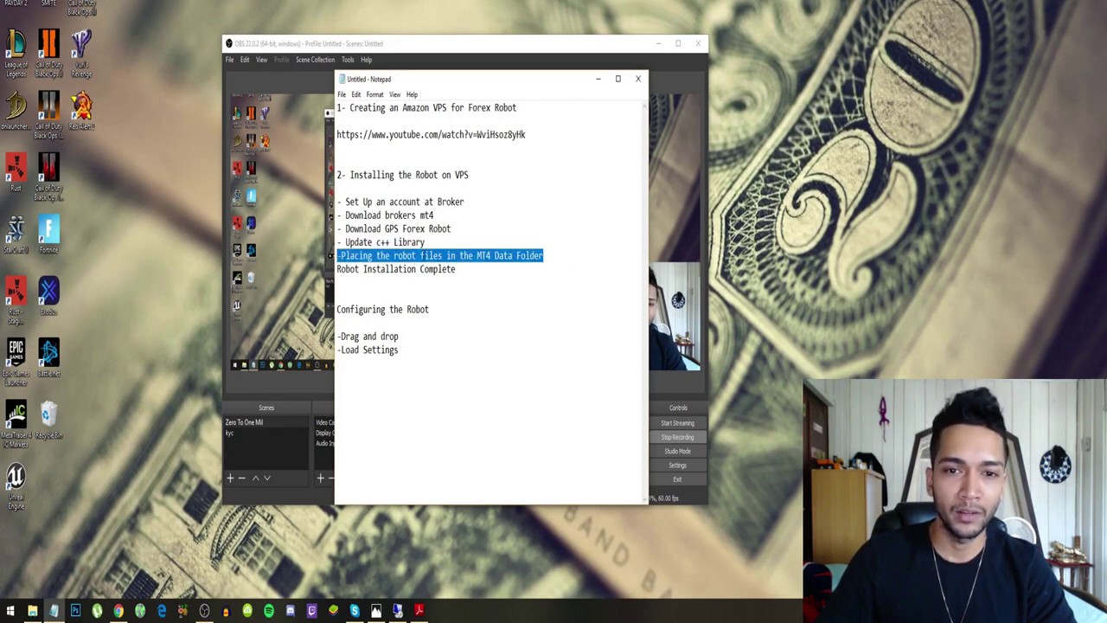
pyautogui.click(451, 239)
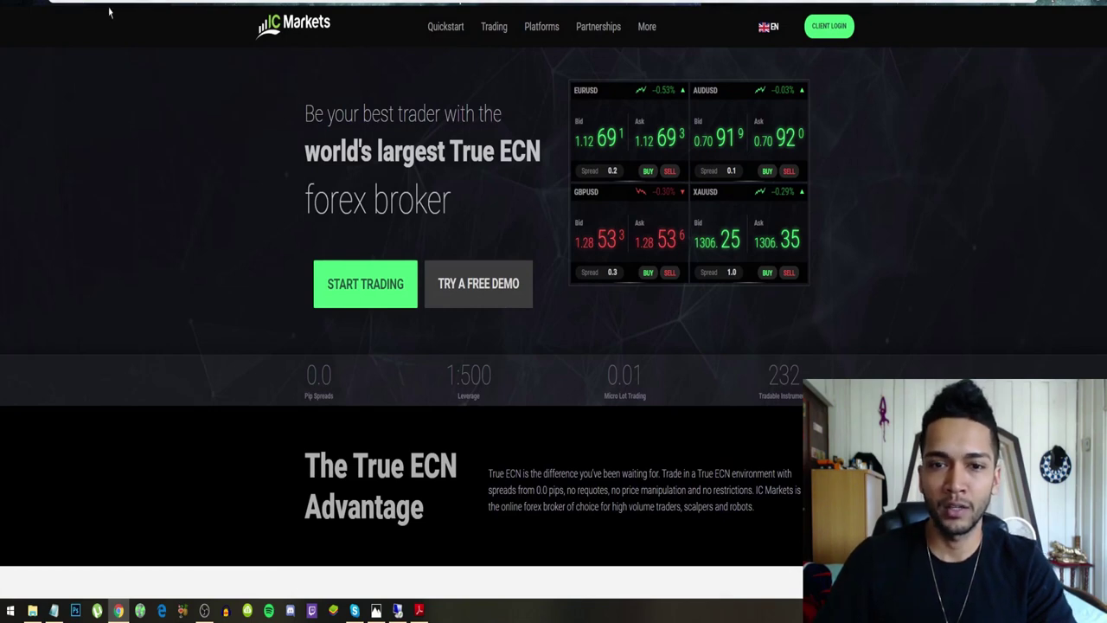
# - Look over IC Markets' live account form, then go to its MetaTrader 4 platform page
pyautogui.click(365, 291)
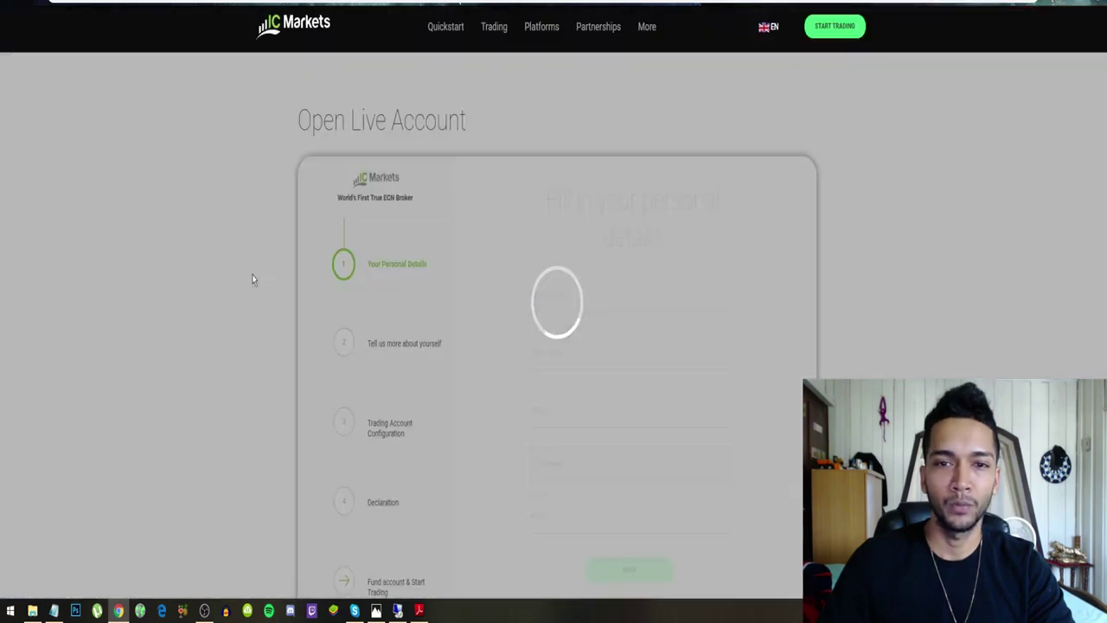
pyautogui.scroll(-4, 252, 279)
pyautogui.scroll(-2, 252, 278)
pyautogui.scroll(7, 252, 279)
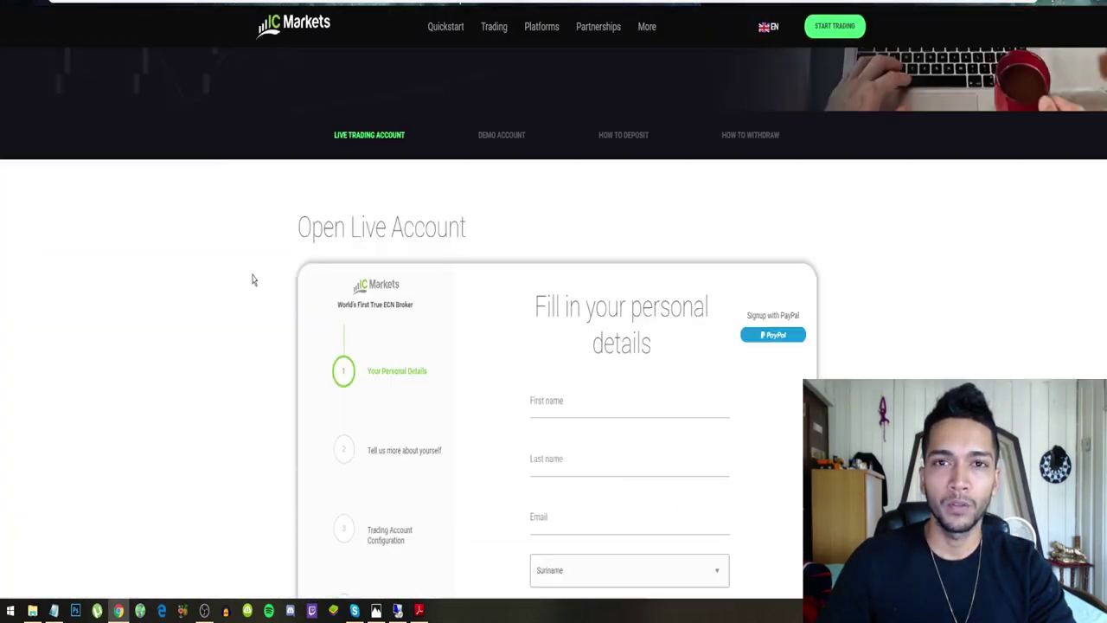
pyautogui.scroll(2, 251, 278)
pyautogui.scroll(-4, 251, 278)
pyautogui.scroll(-5, 252, 279)
pyautogui.scroll(5, 251, 278)
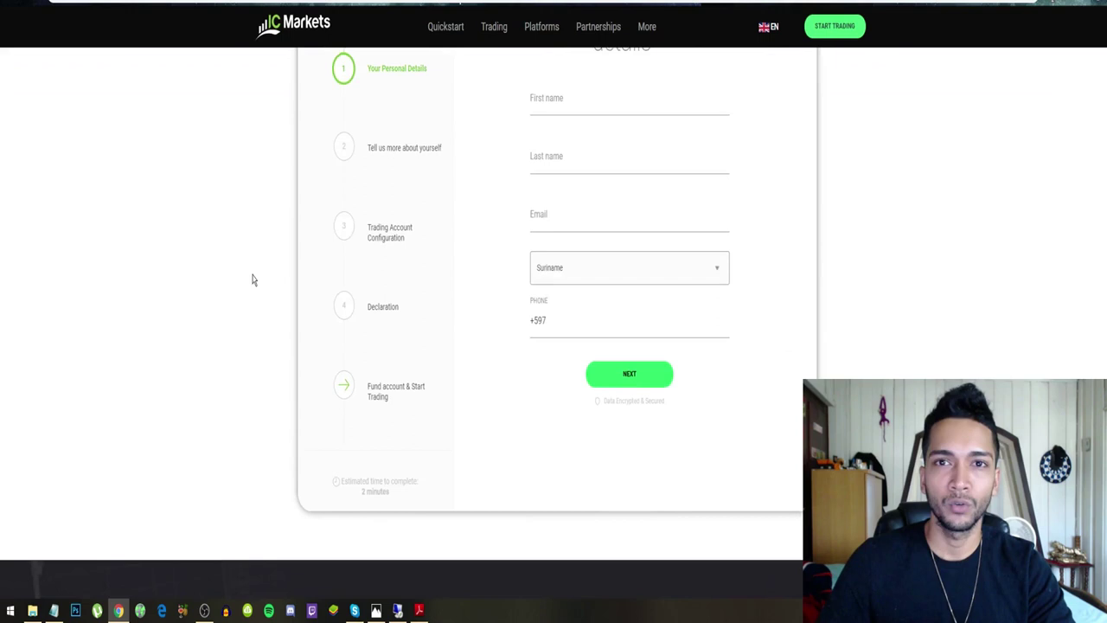
pyautogui.scroll(4, 254, 280)
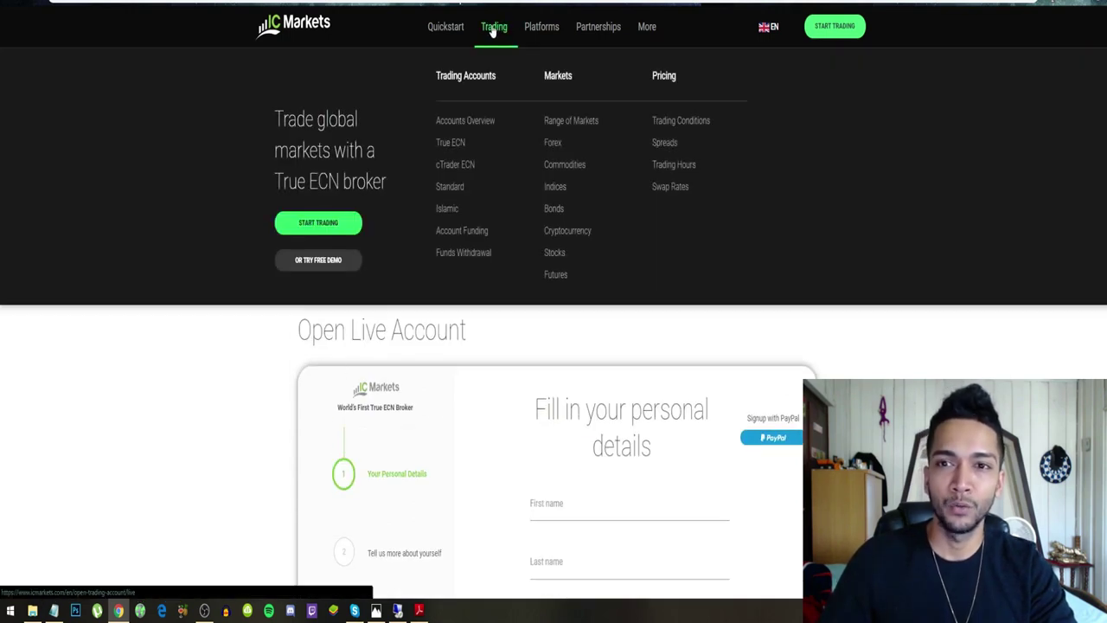
pyautogui.moveTo(541, 27)
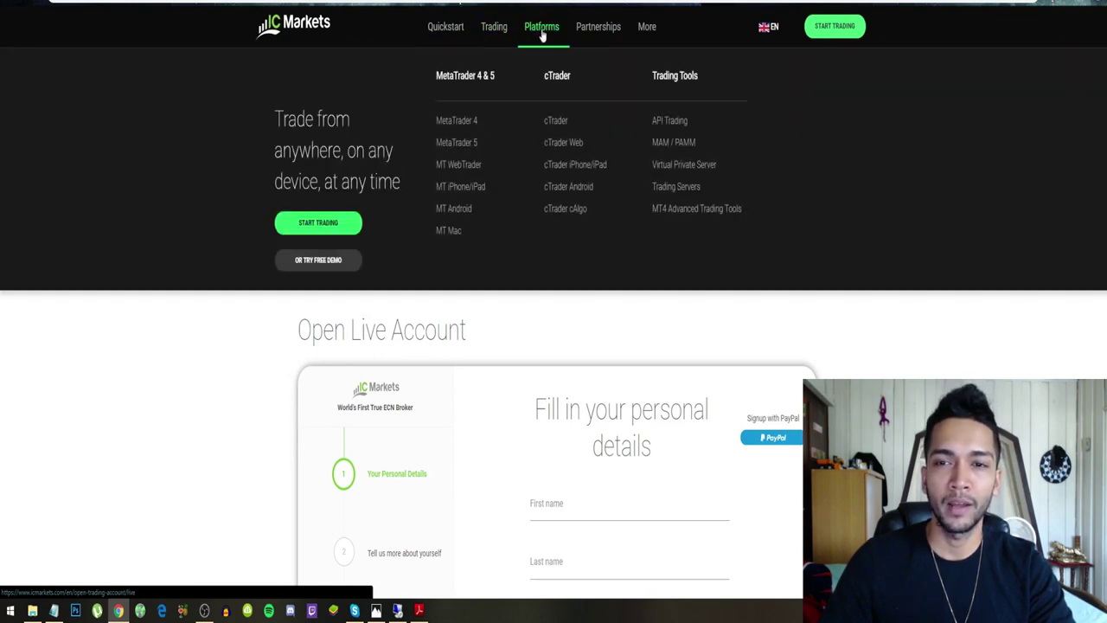
pyautogui.click(465, 124)
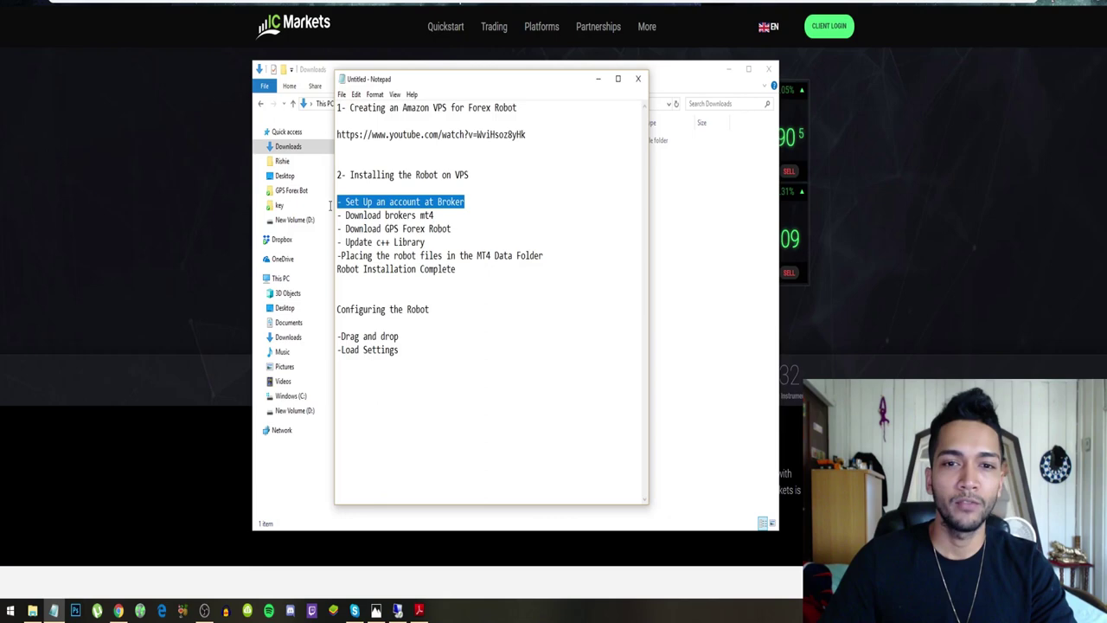
# - Revisit the checklist's MT4 download and GPS Forex Robot download steps
pyautogui.moveTo(434, 214); pyautogui.dragTo(274, 220)
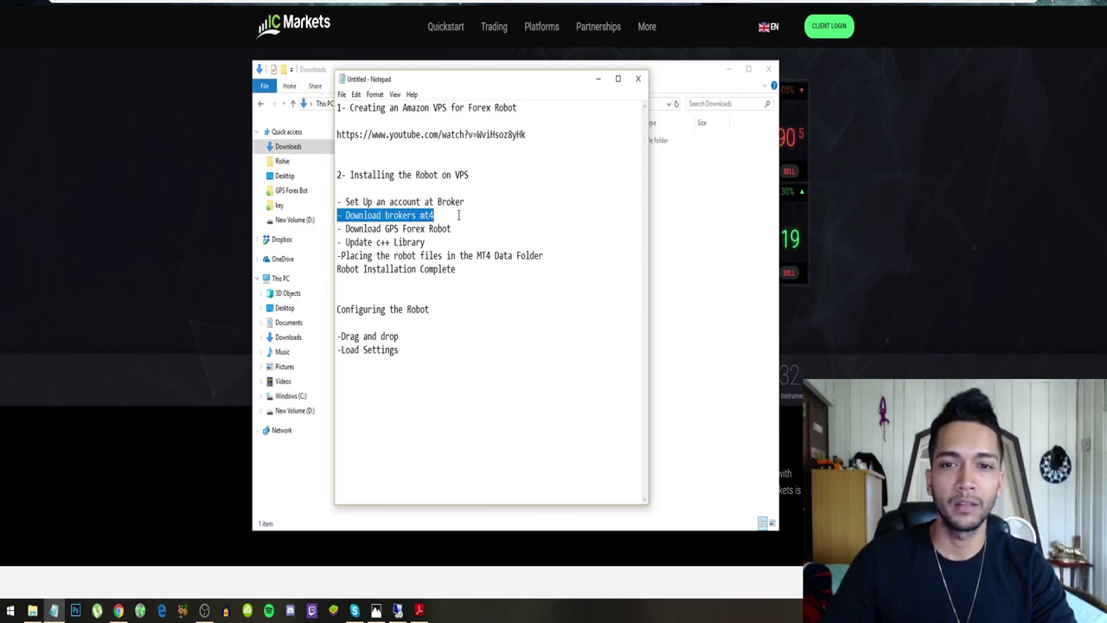
pyautogui.click(453, 227)
pyautogui.moveTo(468, 234); pyautogui.dragTo(323, 234)
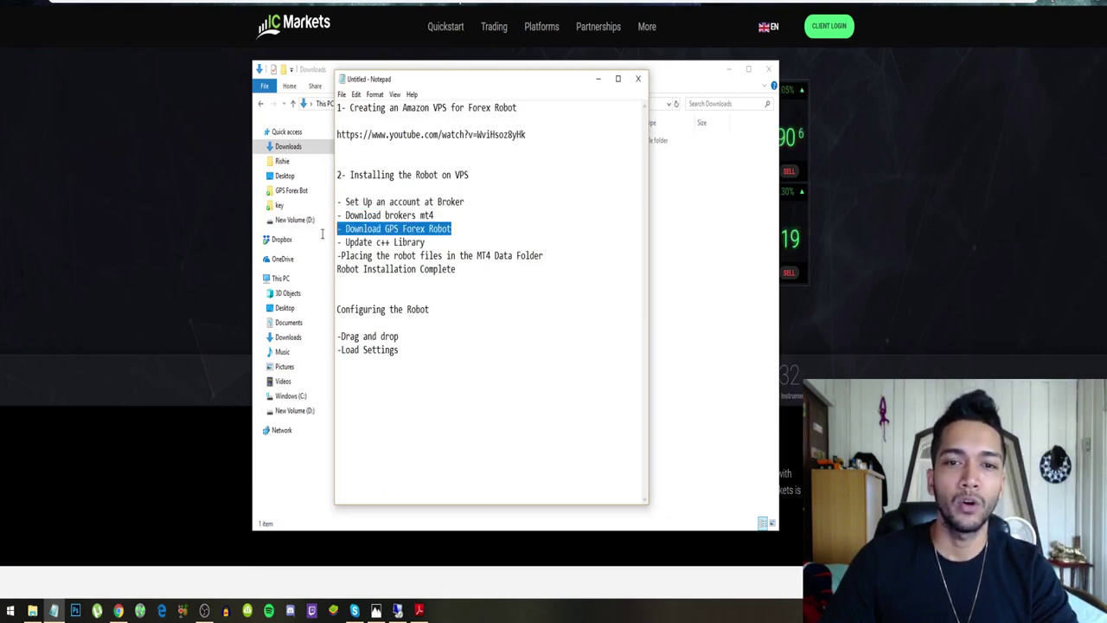
pyautogui.click(479, 233)
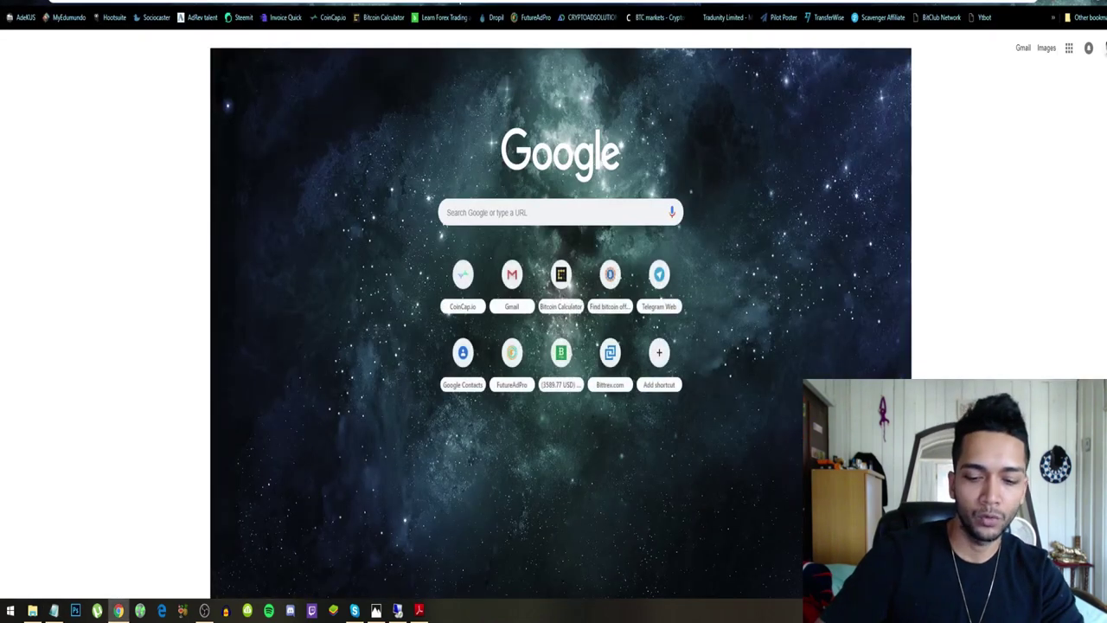
# - Open the GPS Forex Robot site and add the $149 single-payment robot to the cart
pyautogui.write('gp')
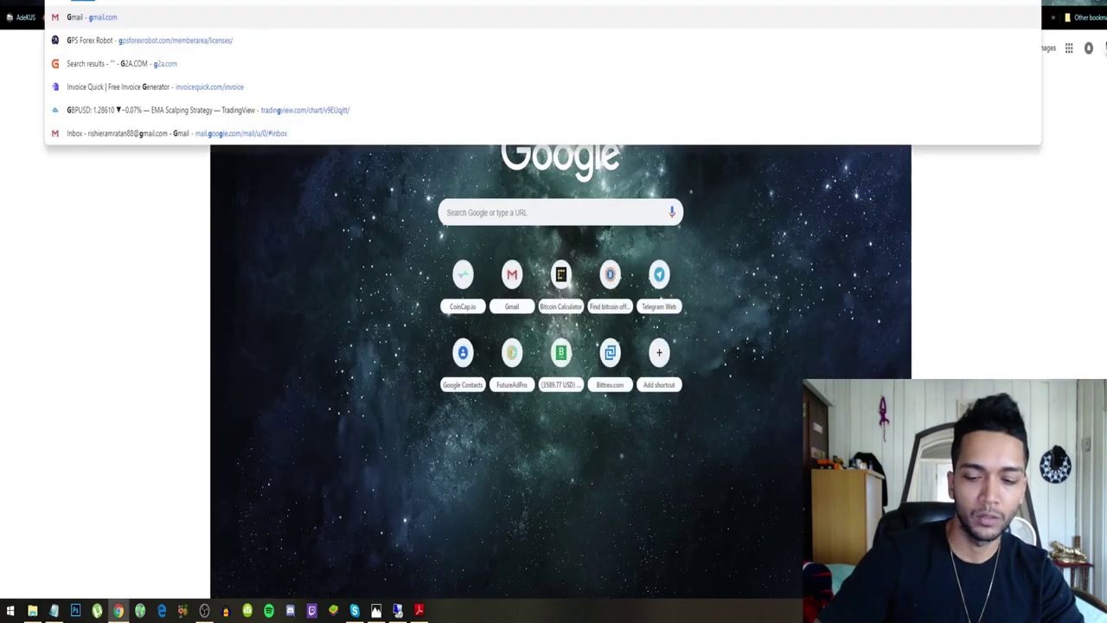
pyautogui.press('Return')
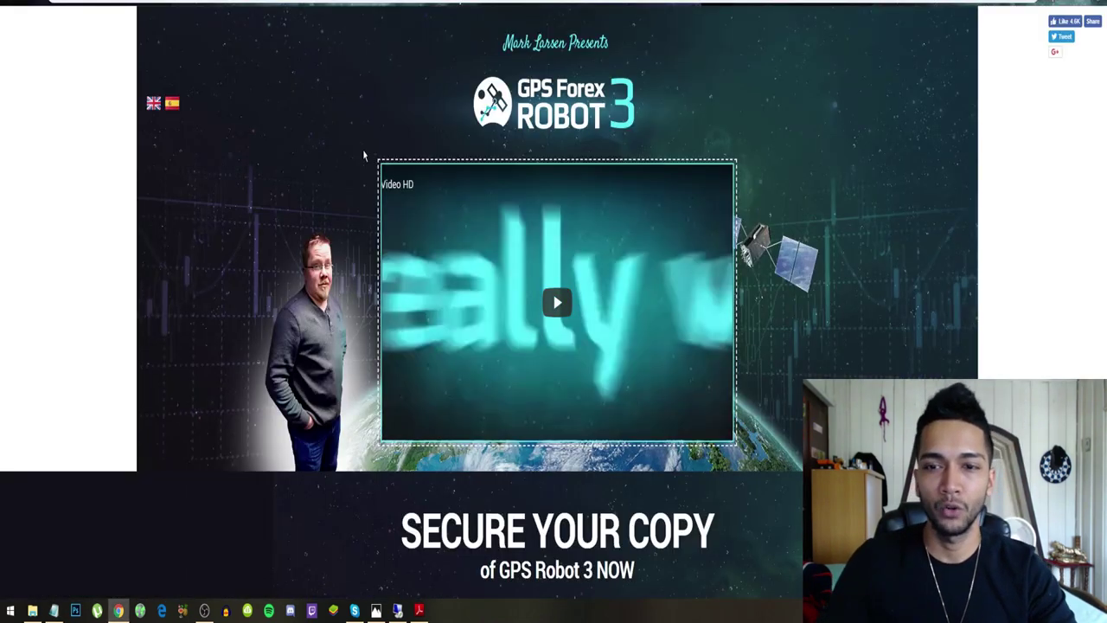
pyautogui.scroll(-3, 364, 154)
pyautogui.scroll(-1, 364, 153)
pyautogui.scroll(-3, 304, 103)
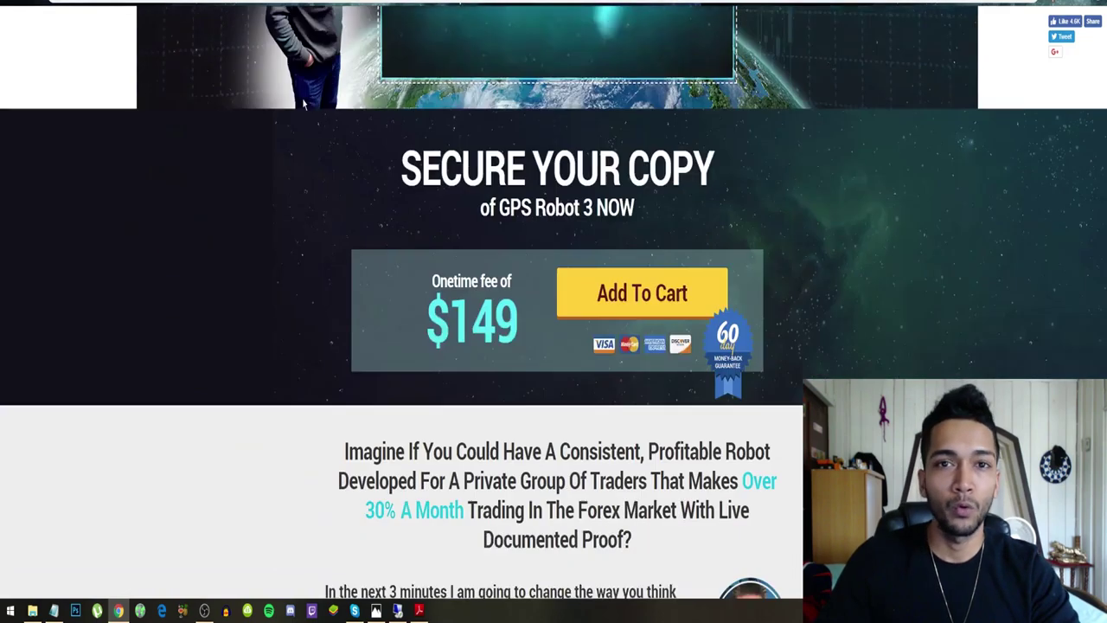
pyautogui.scroll(-1, 304, 105)
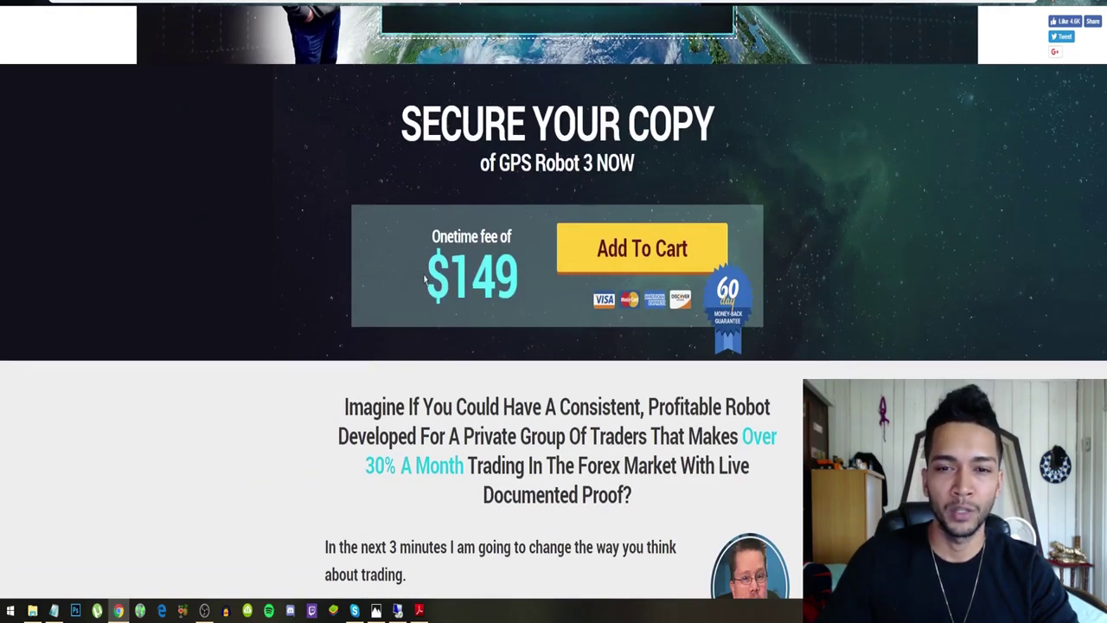
pyautogui.moveTo(425, 275); pyautogui.dragTo(521, 298)
pyautogui.click(521, 298)
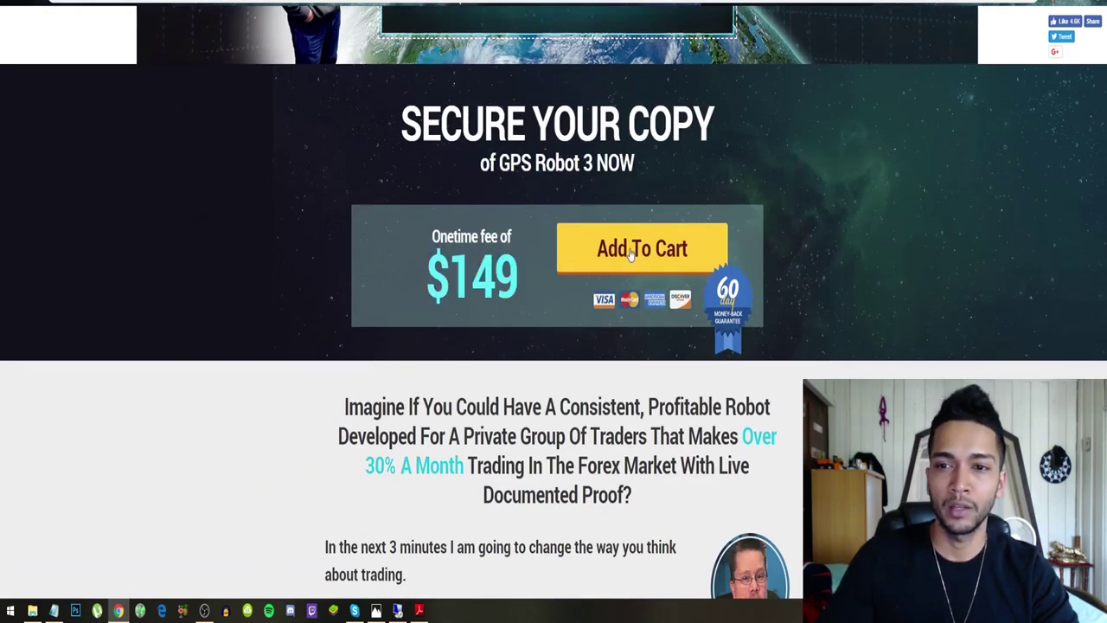
pyautogui.click(208, 298)
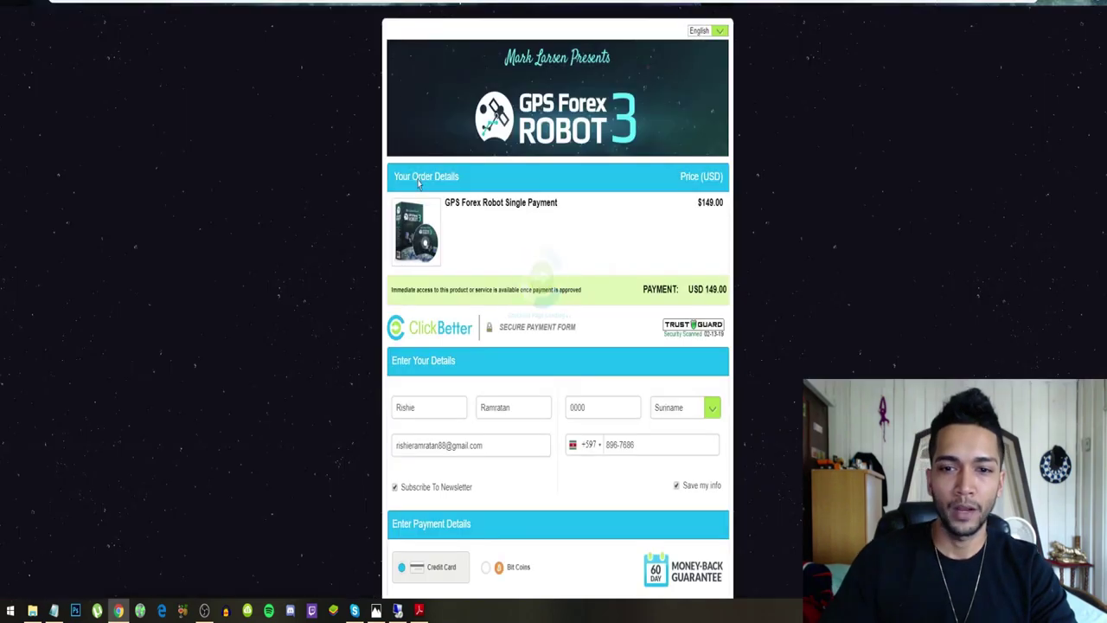
pyautogui.scroll(-3, 419, 182)
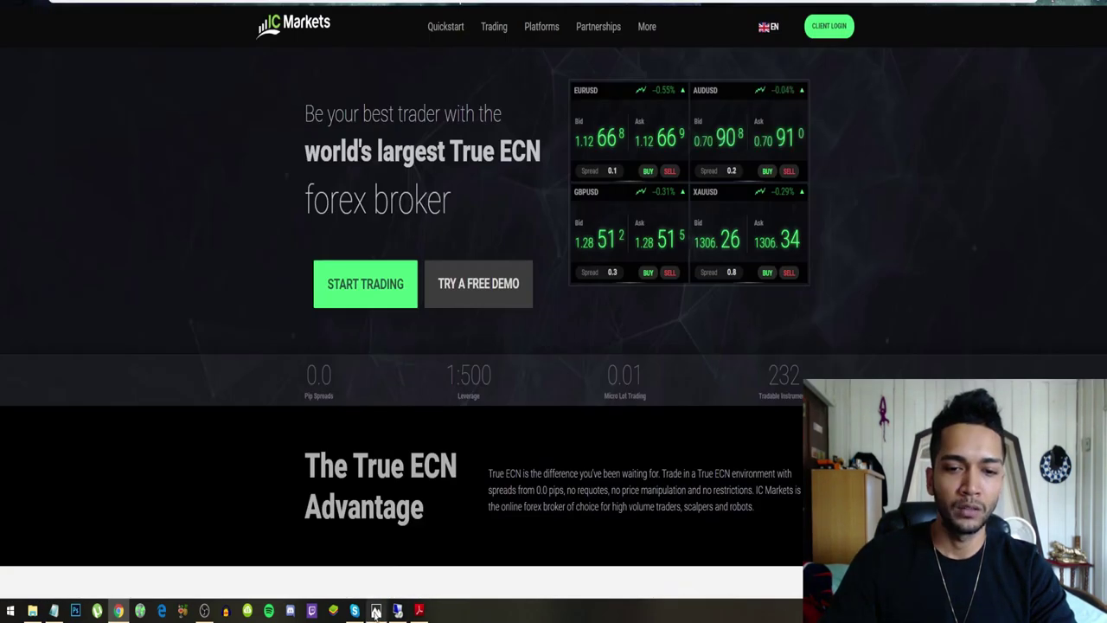
# - Inspect the downloaded GPS Forex Bot files, then return to the checklist's robot download line
pyautogui.click(376, 611)
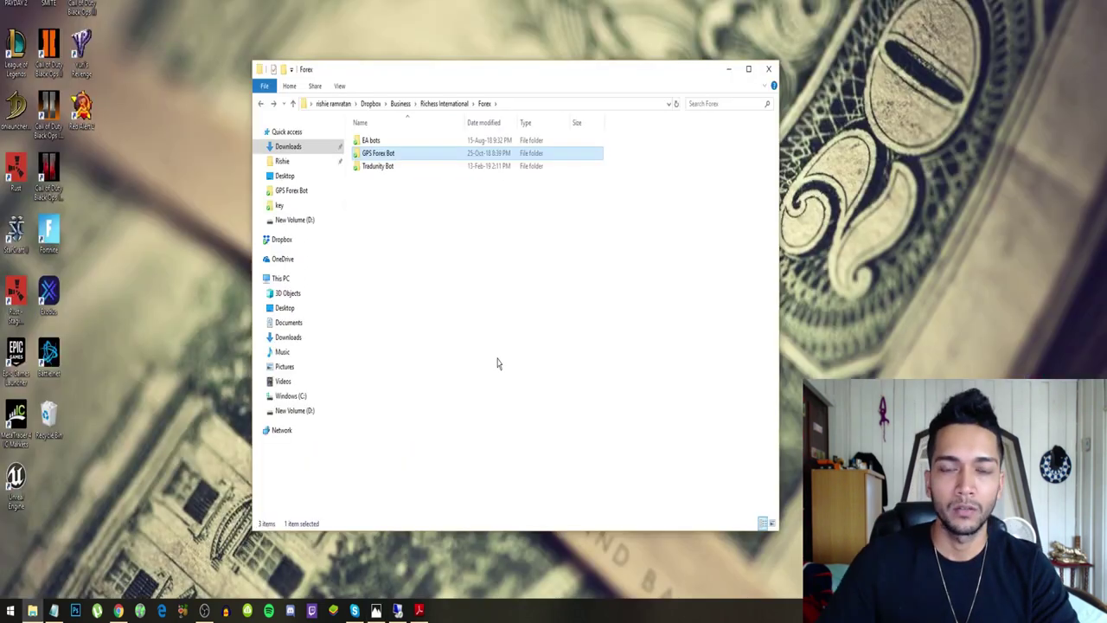
pyautogui.doubleClick(401, 157)
pyautogui.moveTo(407, 346)
pyautogui.mouseDown()
pyautogui.moveTo(389, 178)
pyautogui.moveTo(408, 154)
pyautogui.mouseUp()
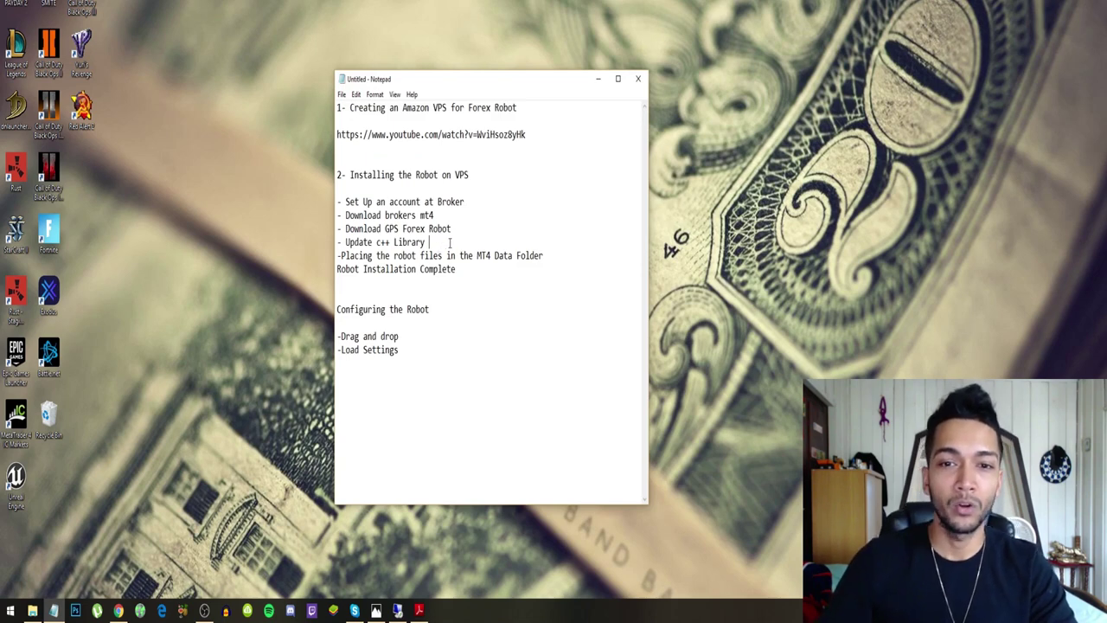
pyautogui.moveTo(454, 176); pyautogui.dragTo(486, 178)
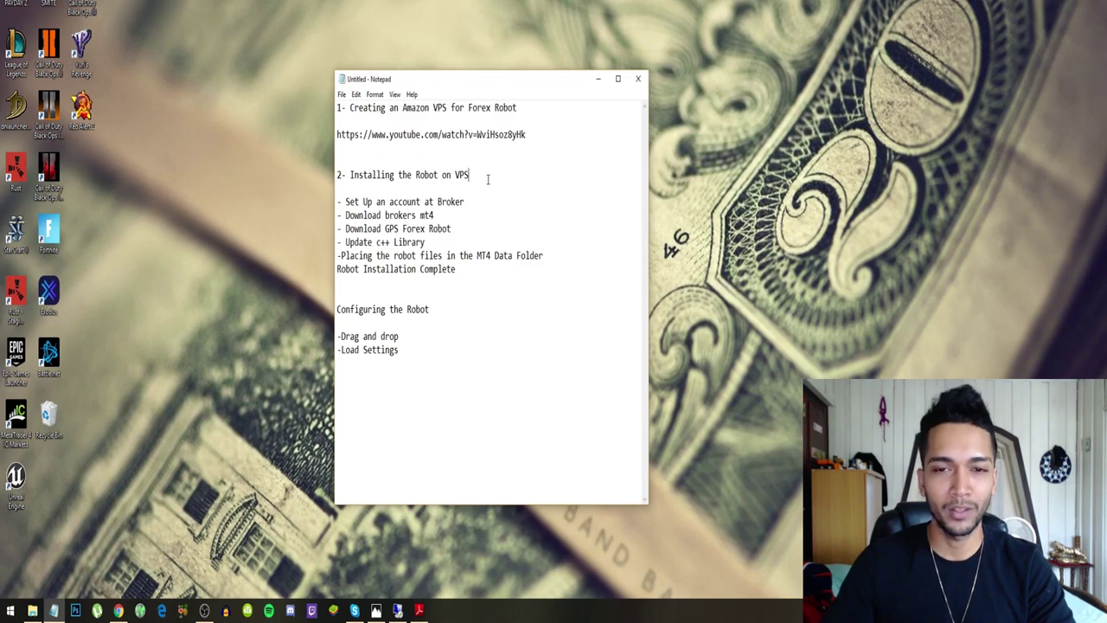
pyautogui.click(464, 226)
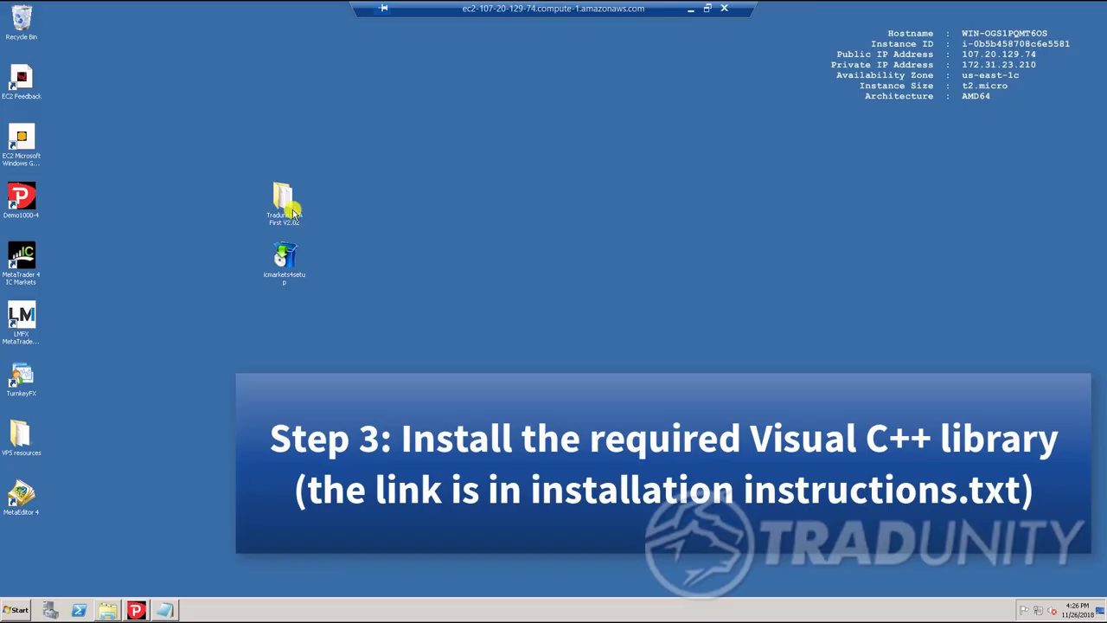
# - Read Step 1's Visual C++ requirement in the Tradunity Installation instructions, then open Server Manager
pyautogui.doubleClick(292, 212)
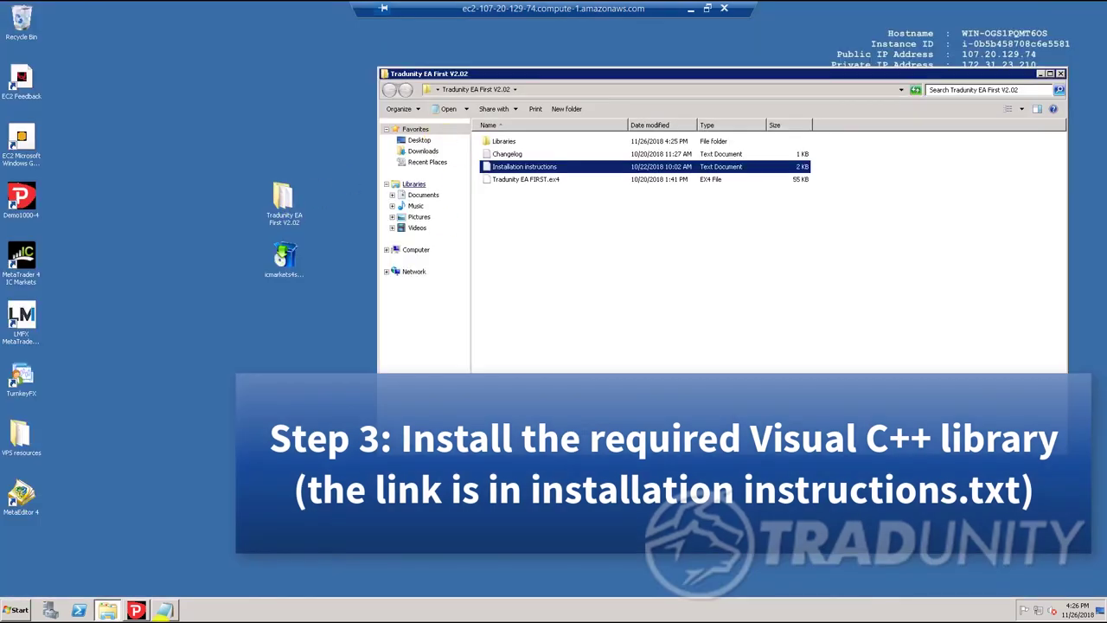
pyautogui.doubleClick(459, 170)
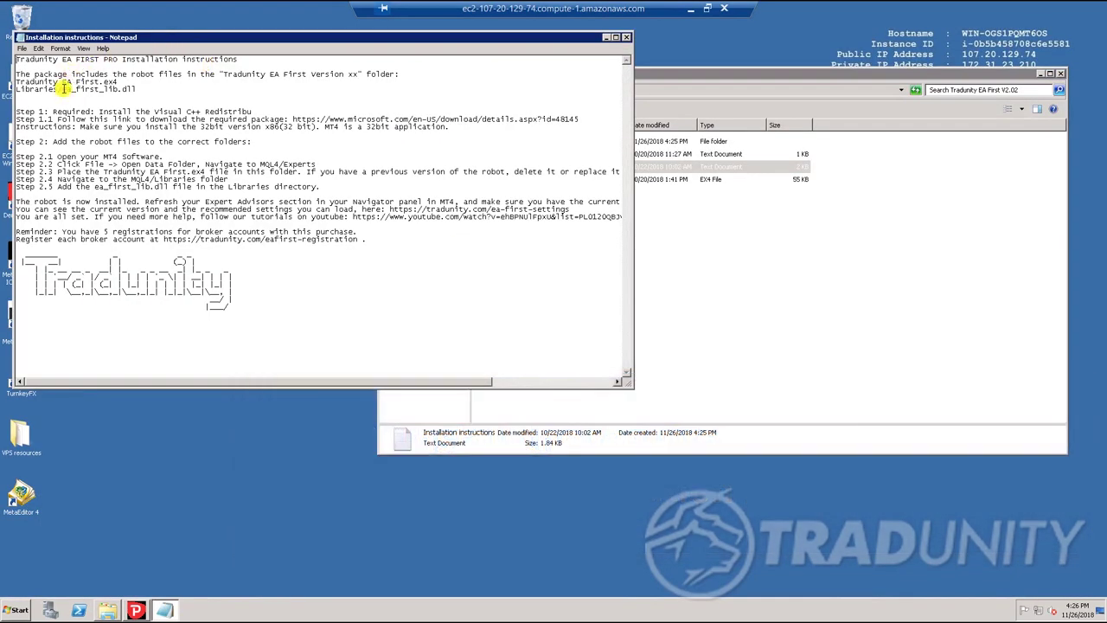
pyautogui.moveTo(17, 112); pyautogui.dragTo(251, 112)
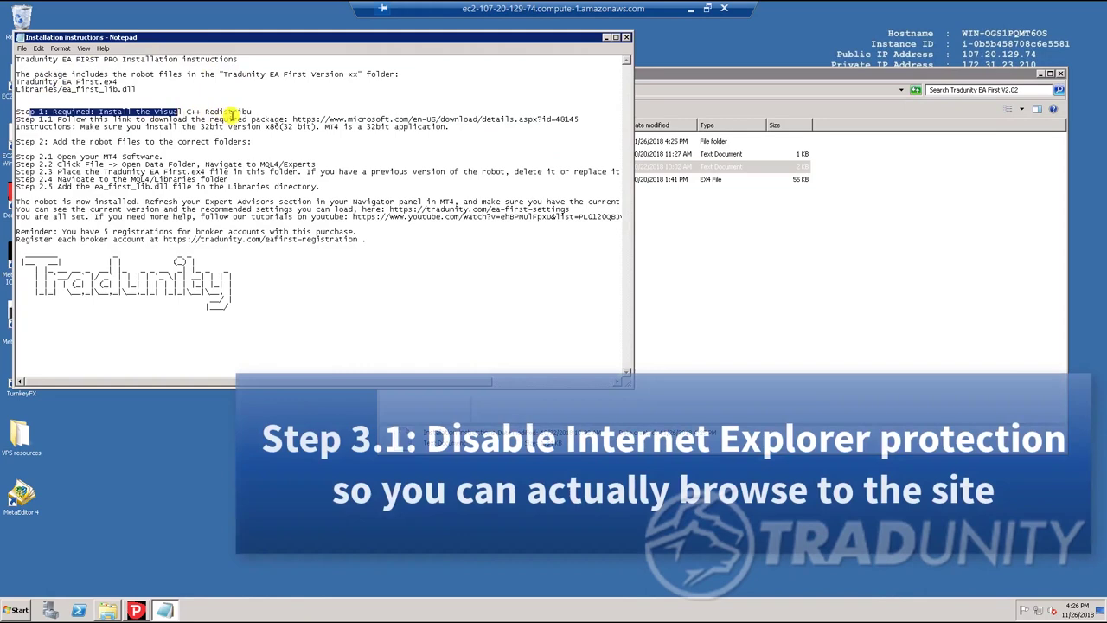
pyautogui.click(607, 39)
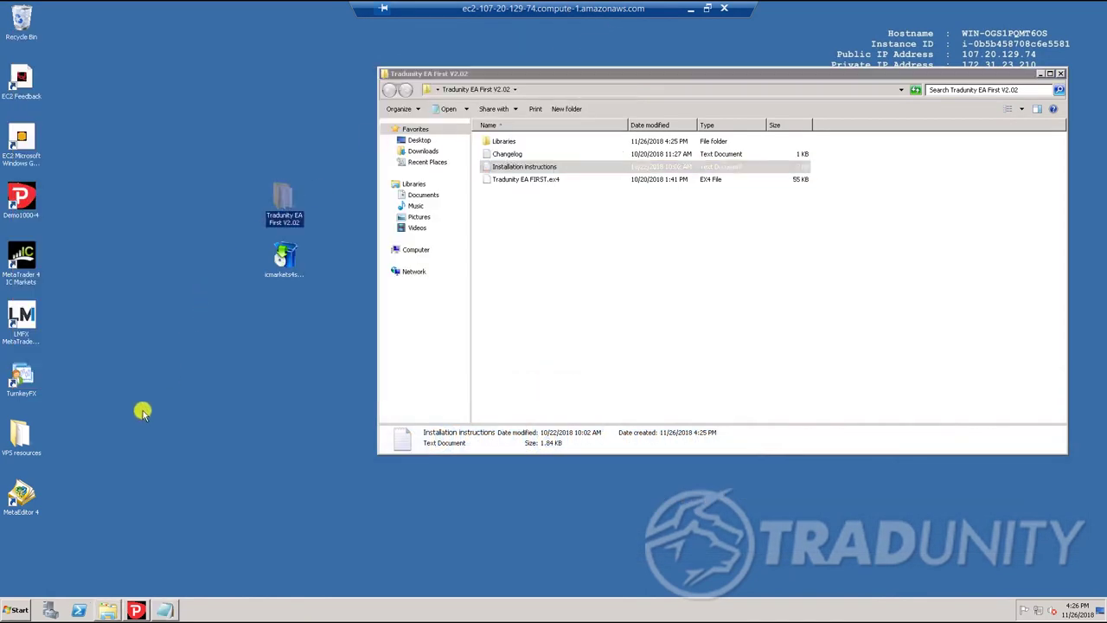
pyautogui.click(50, 612)
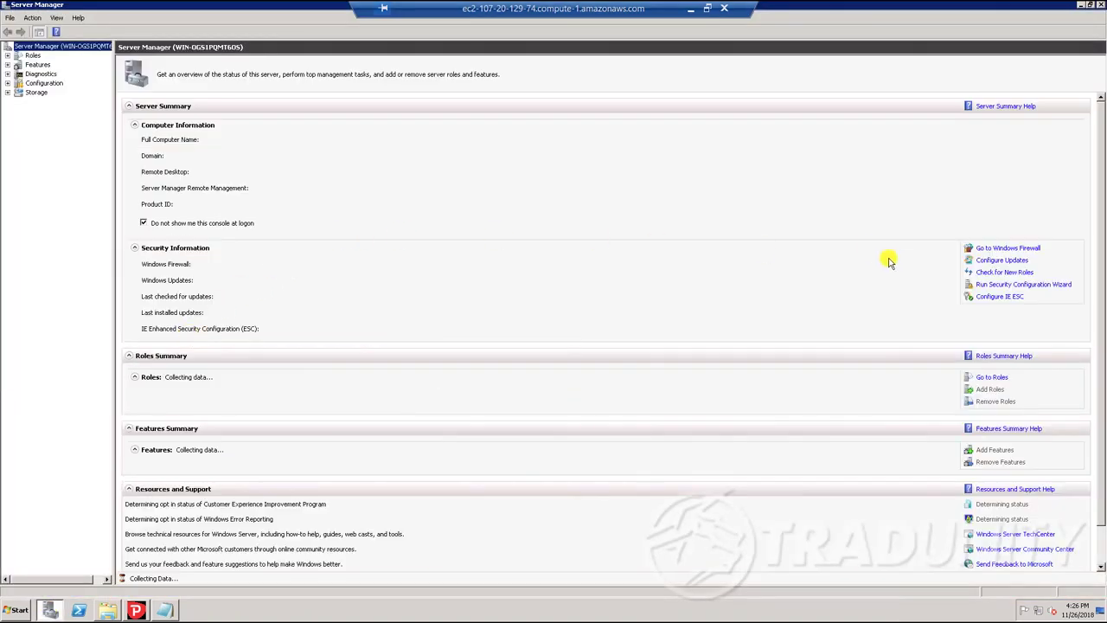
# - Set IE Enhanced Security Configuration to Off for Administrators and Users and confirm
pyautogui.click(995, 316)
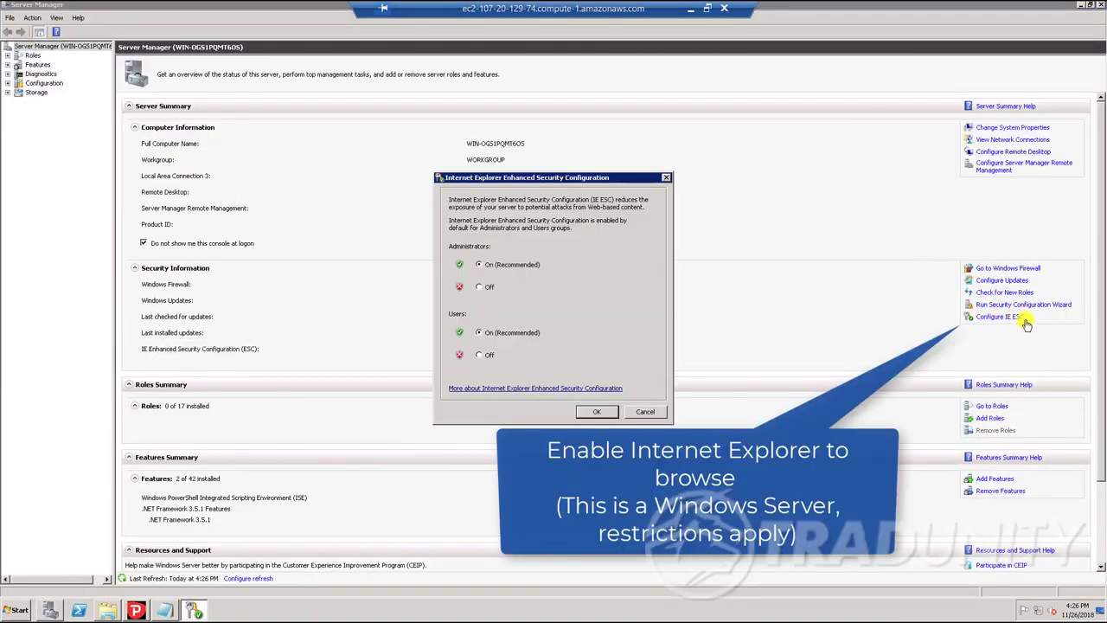
pyautogui.click(482, 287)
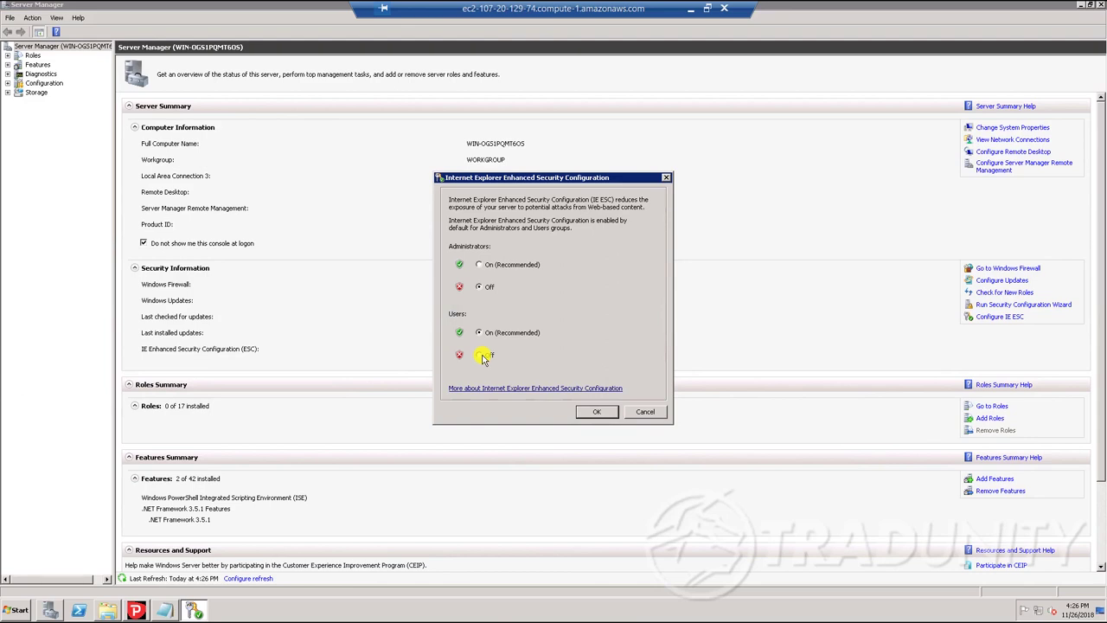
pyautogui.click(483, 356)
pyautogui.click(597, 412)
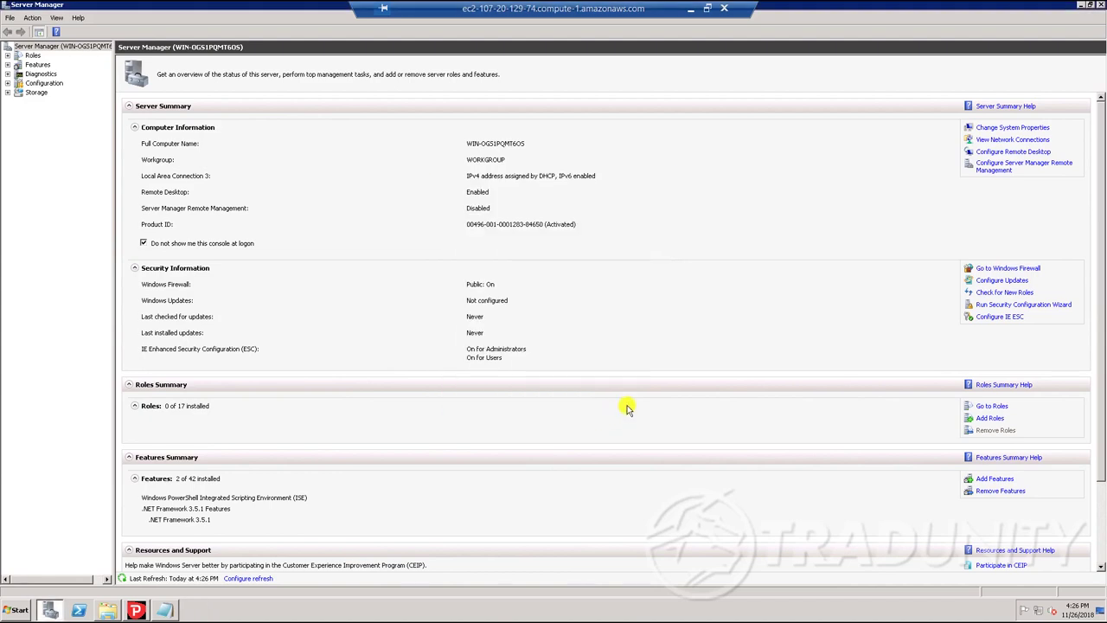
# - Close Server Manager and launch Internet Explorer from the Start search
pyautogui.click(1102, 6)
pyautogui.click(177, 277)
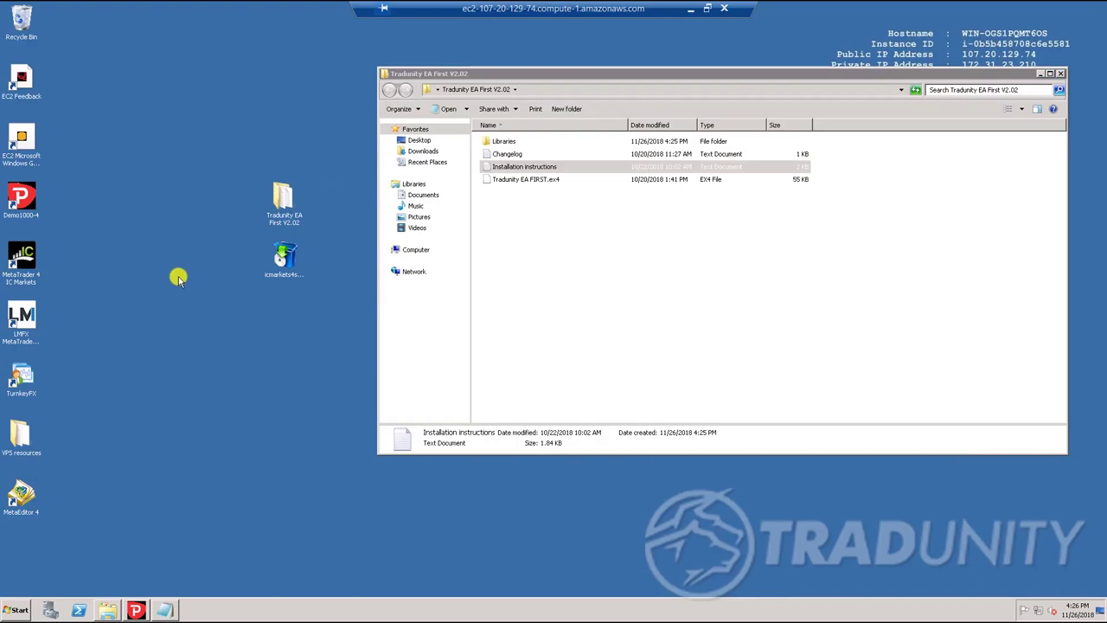
pyautogui.press('super')
pyautogui.write('internet')
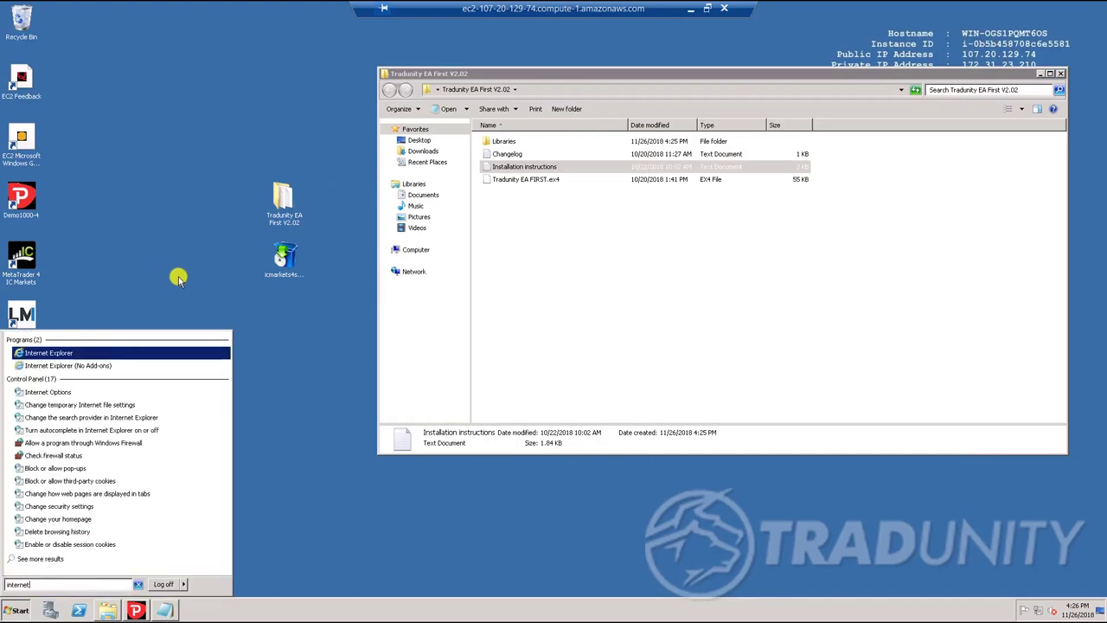
pyautogui.click(86, 353)
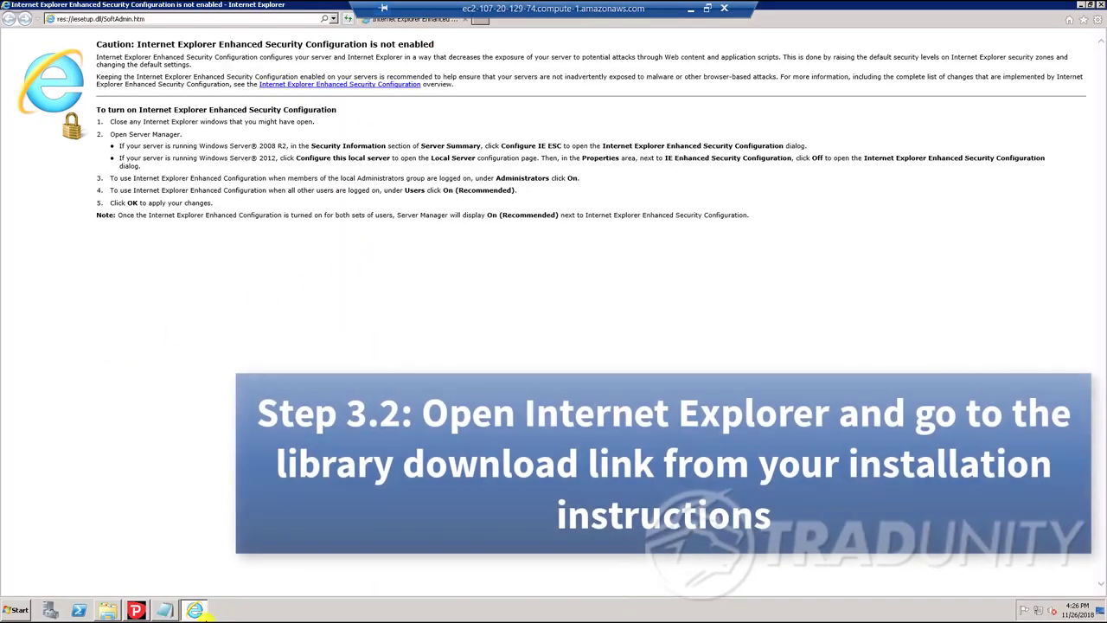
# - Copy the Microsoft download link from the installation instructions and load it in Internet Explorer
pyautogui.click(164, 611)
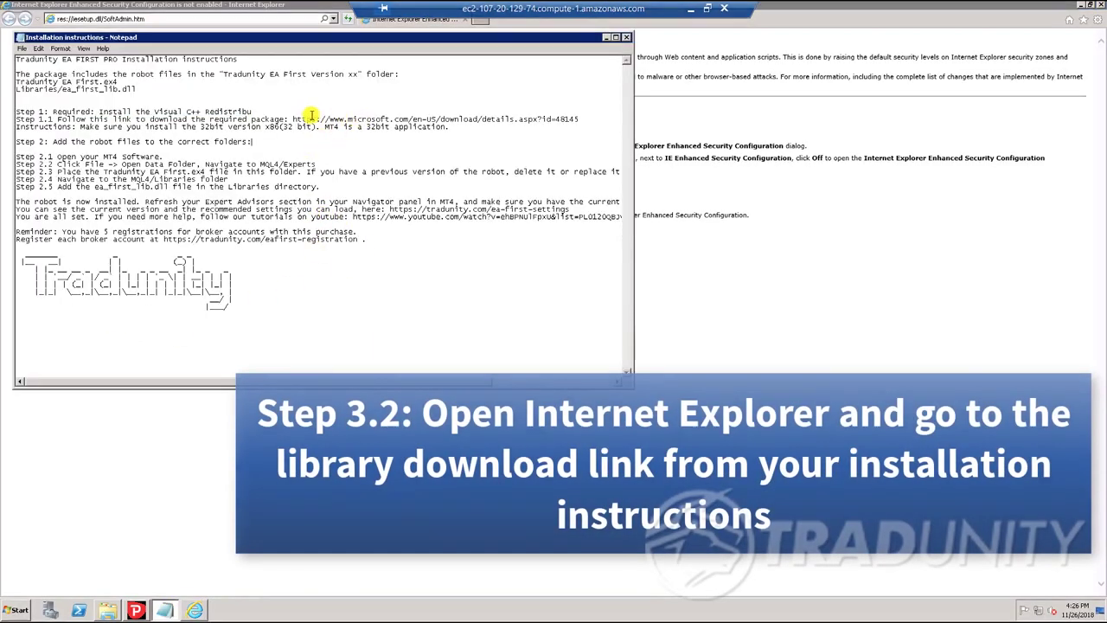
pyautogui.moveTo(293, 119); pyautogui.dragTo(586, 118)
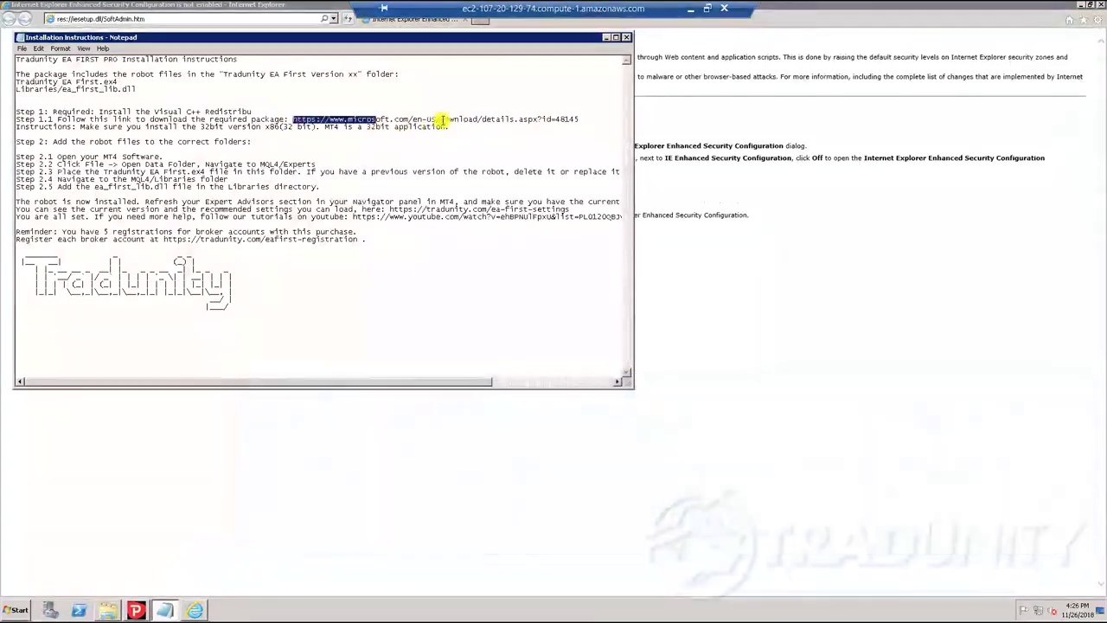
pyautogui.rightClick(567, 123)
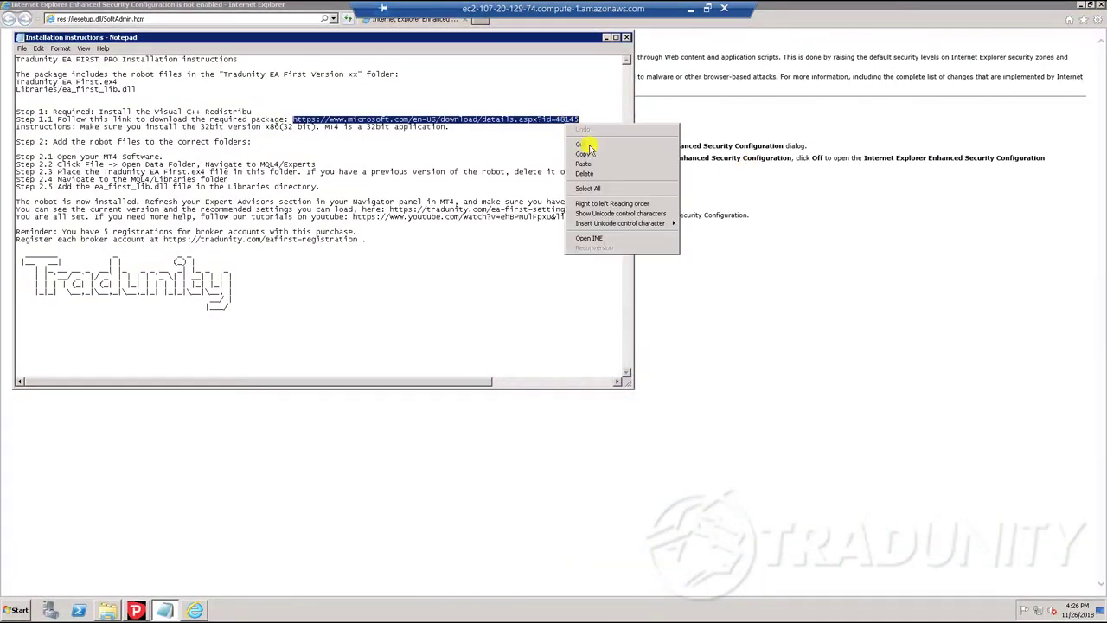
pyautogui.click(585, 153)
pyautogui.click(645, 118)
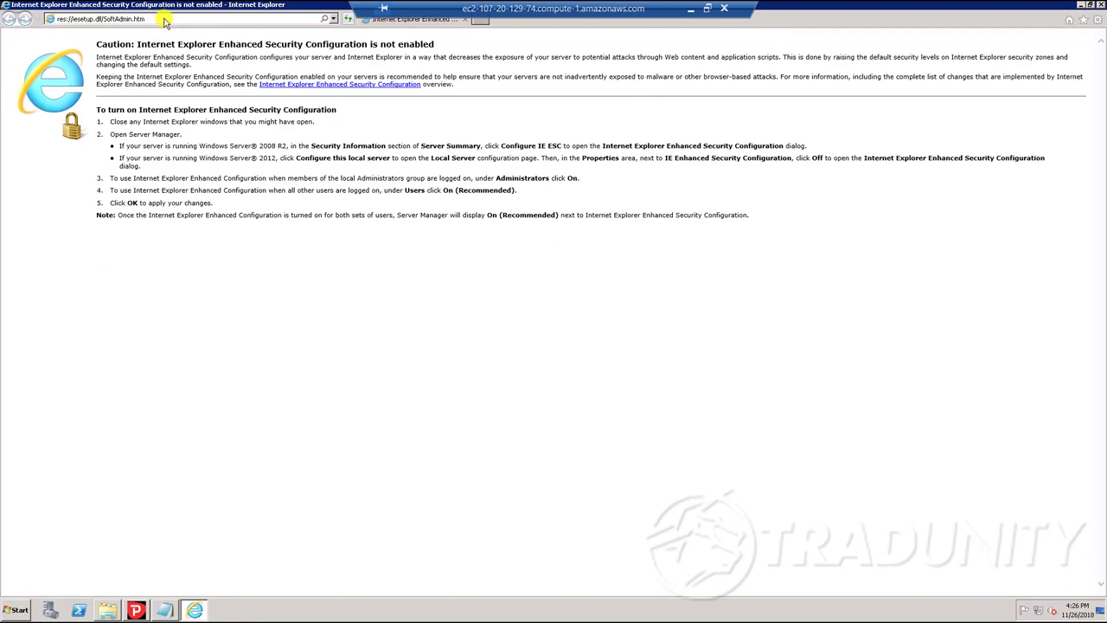
pyautogui.click(164, 19)
pyautogui.doubleClick(165, 18)
pyautogui.rightClick(164, 17)
pyautogui.click(192, 61)
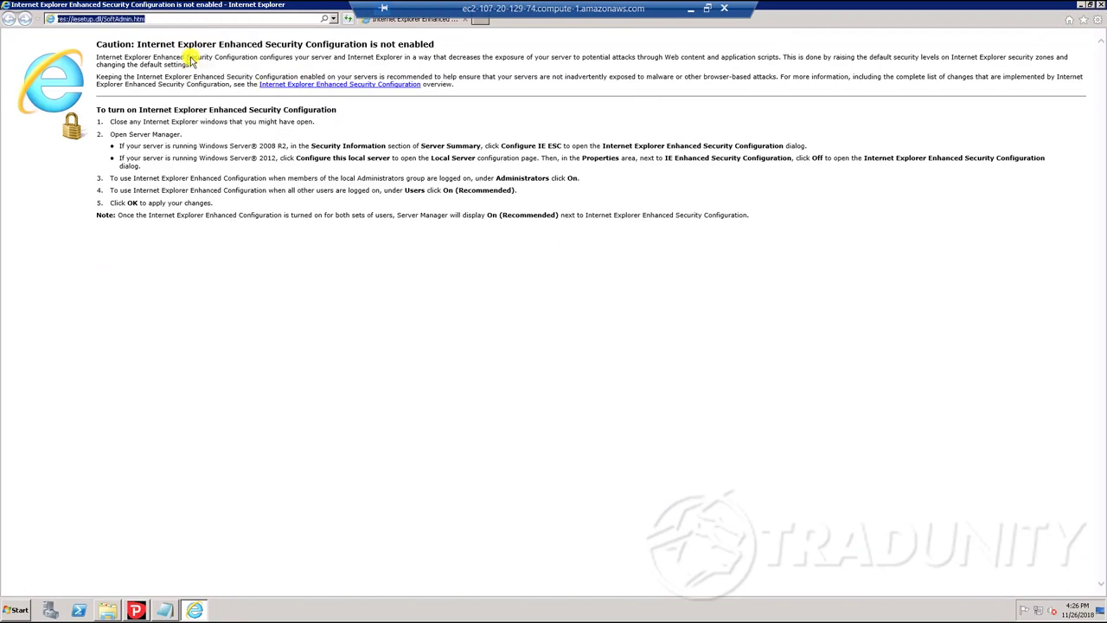
pyautogui.press('Return')
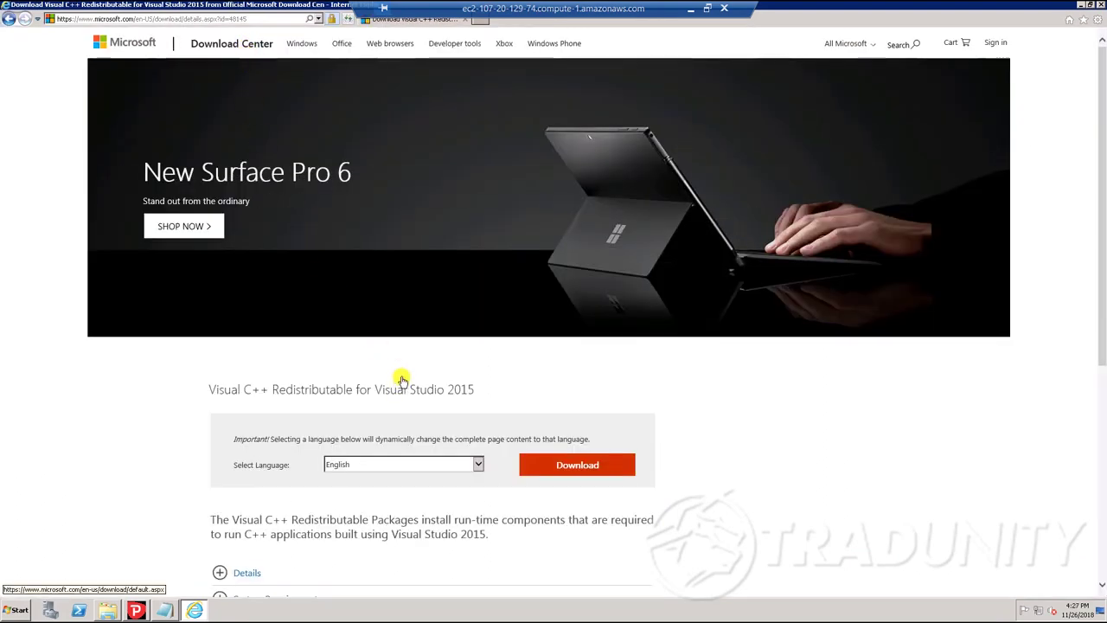
# - Choose vc_redist.x86.exe on the Visual C++ 2015 download page and allow the download pop-up
pyautogui.click(575, 462)
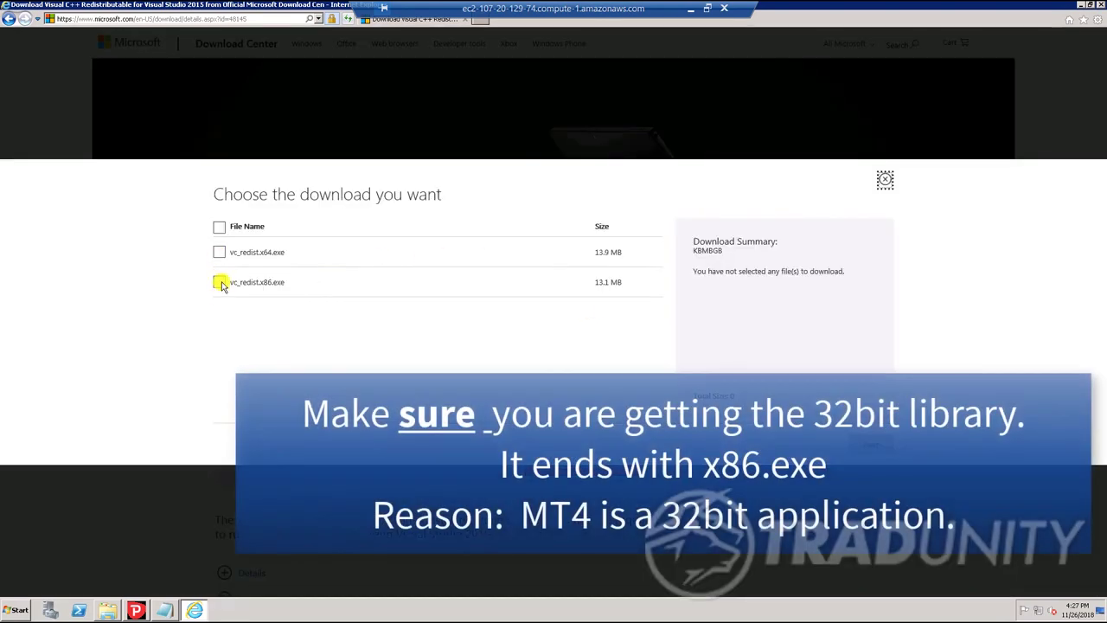
pyautogui.click(220, 283)
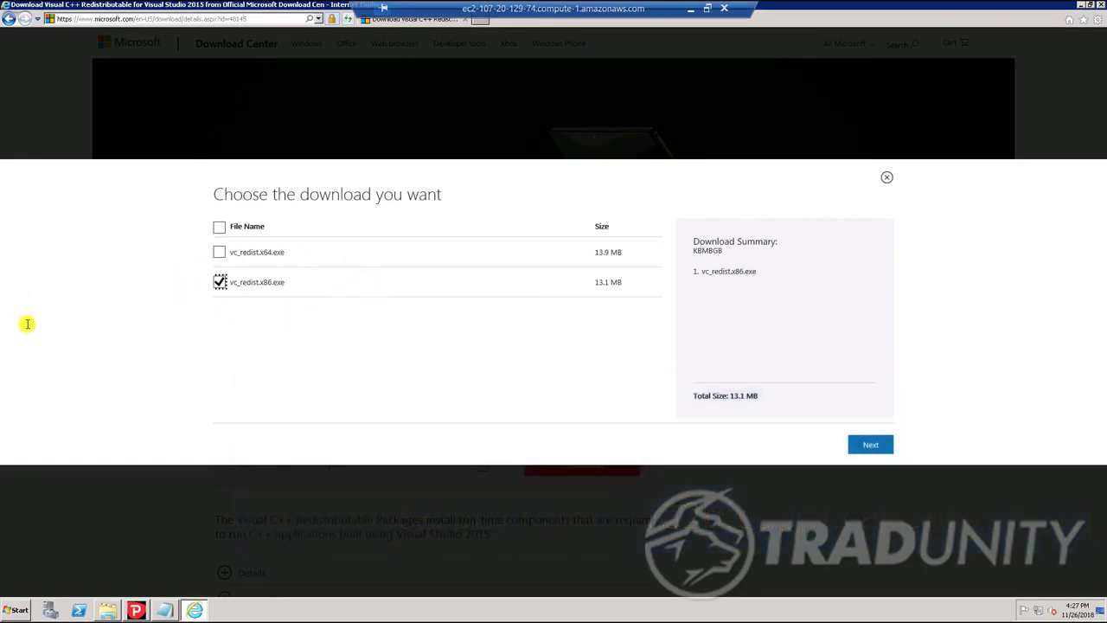
pyautogui.doubleClick(772, 272)
pyautogui.click(830, 309)
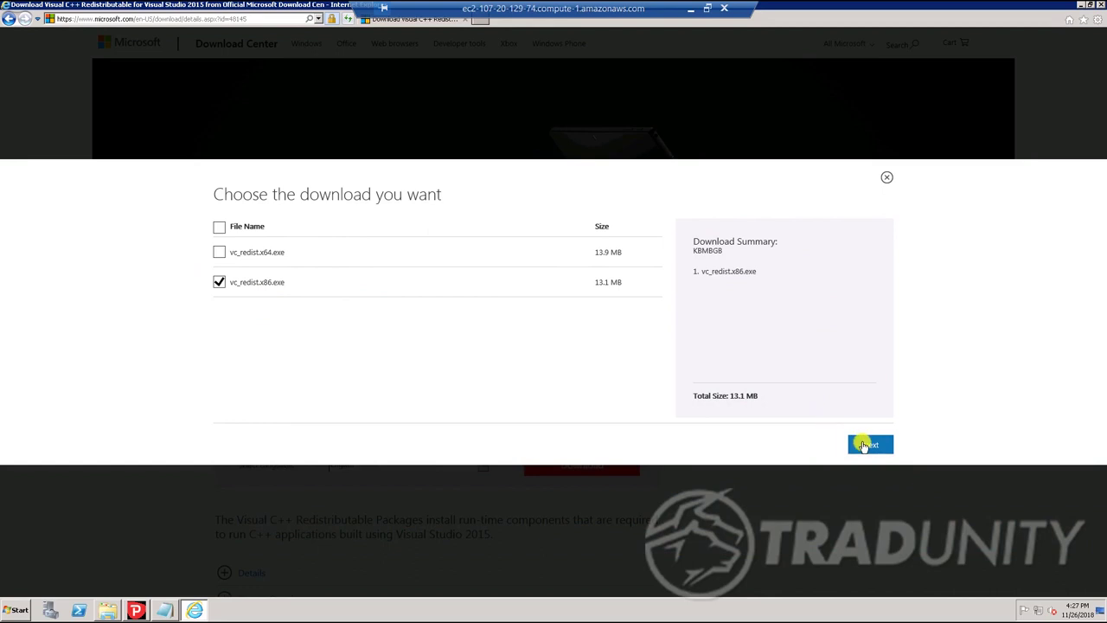
pyautogui.click(862, 446)
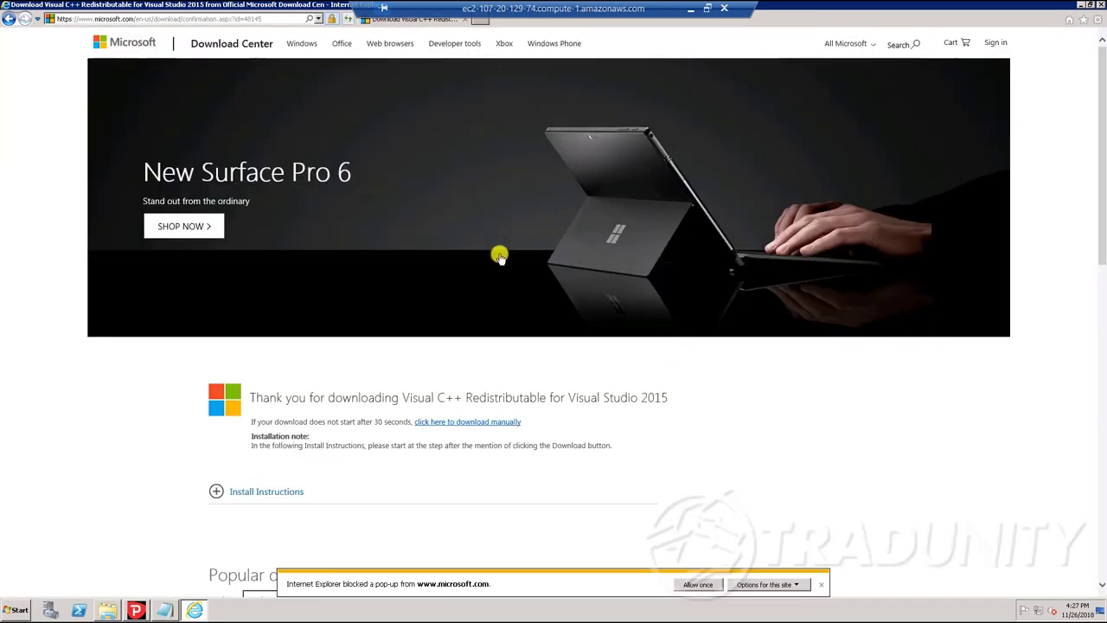
pyautogui.click(698, 584)
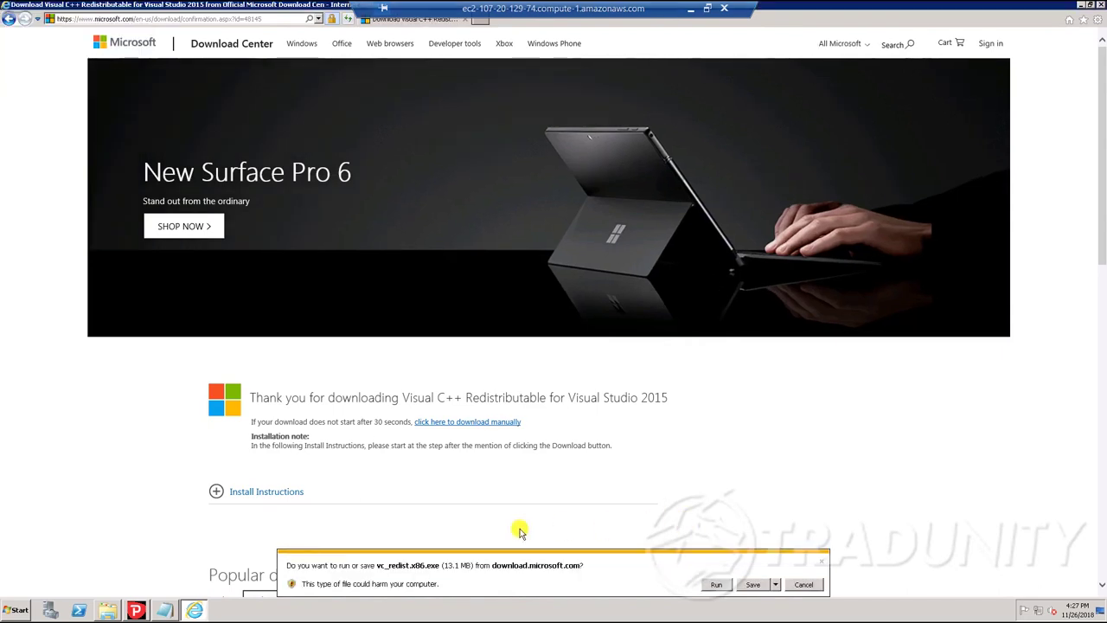
# - Run vc_redist.x86.exe, accept the license, install it and close setup
pyautogui.click(713, 585)
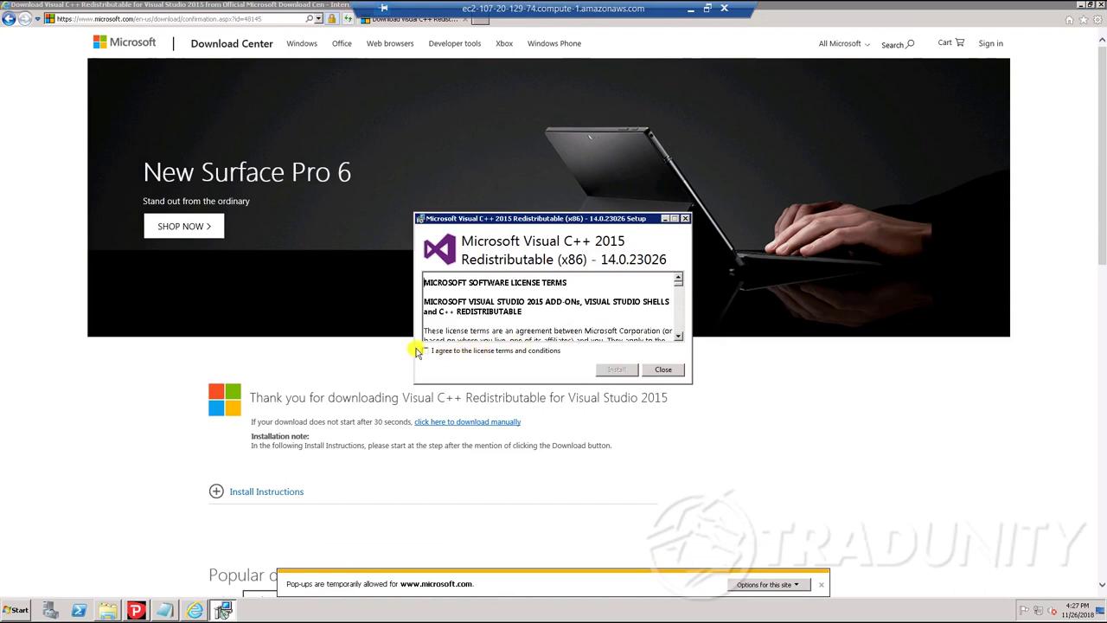
pyautogui.click(443, 352)
pyautogui.click(617, 370)
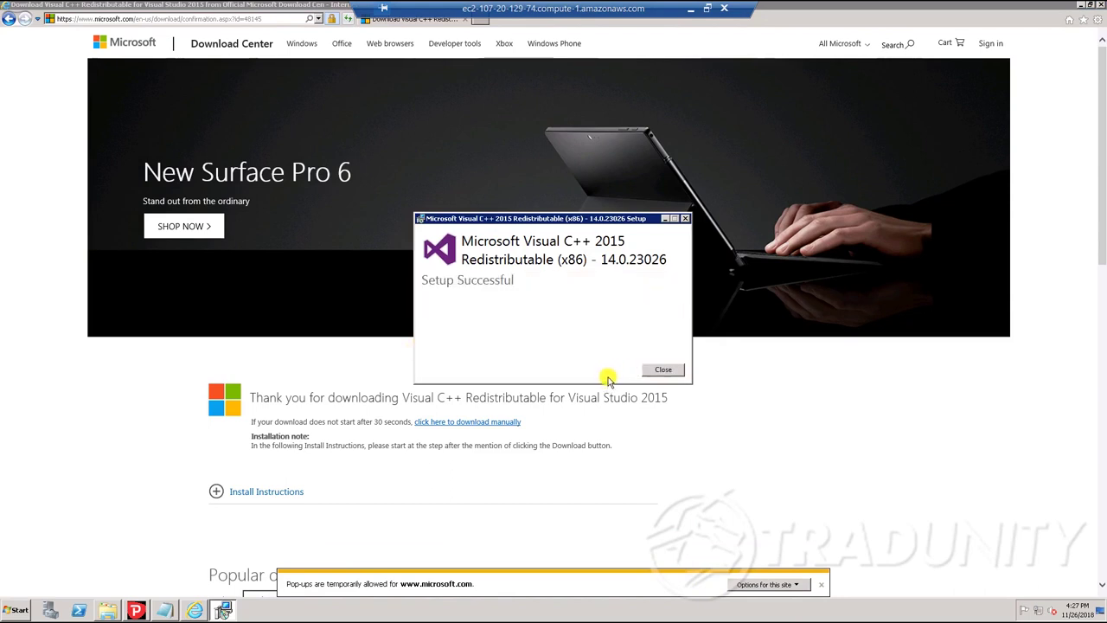
pyautogui.click(663, 370)
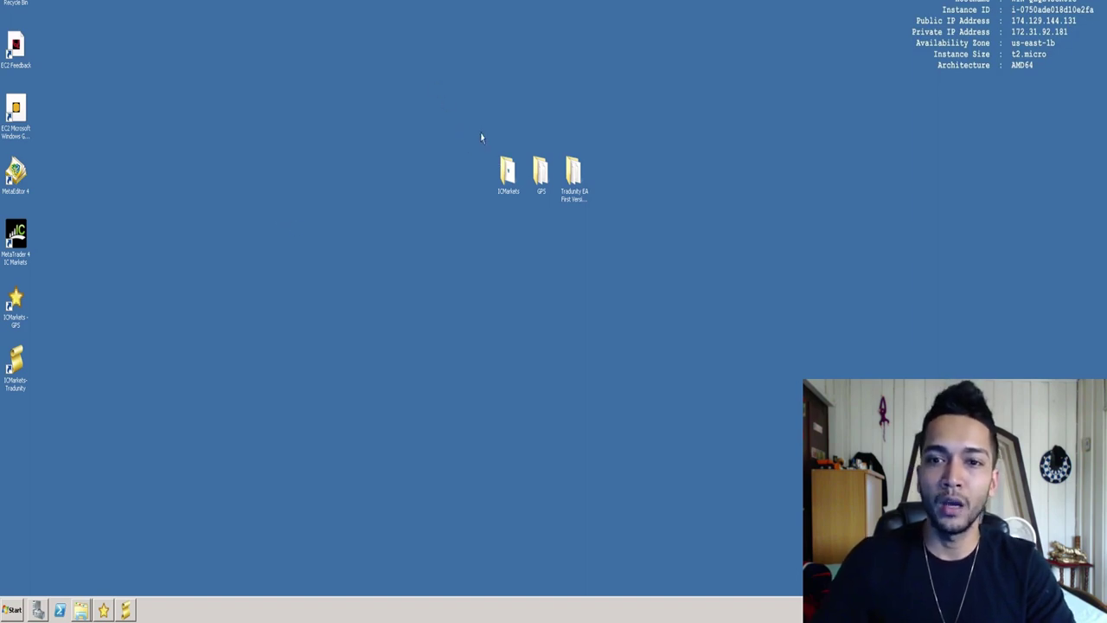
# - Open the desktop GPS folder, select the robot files, then minimize the window
pyautogui.moveTo(480, 132)
pyautogui.mouseDown()
pyautogui.moveTo(521, 164)
pyautogui.moveTo(547, 217)
pyautogui.mouseUp()
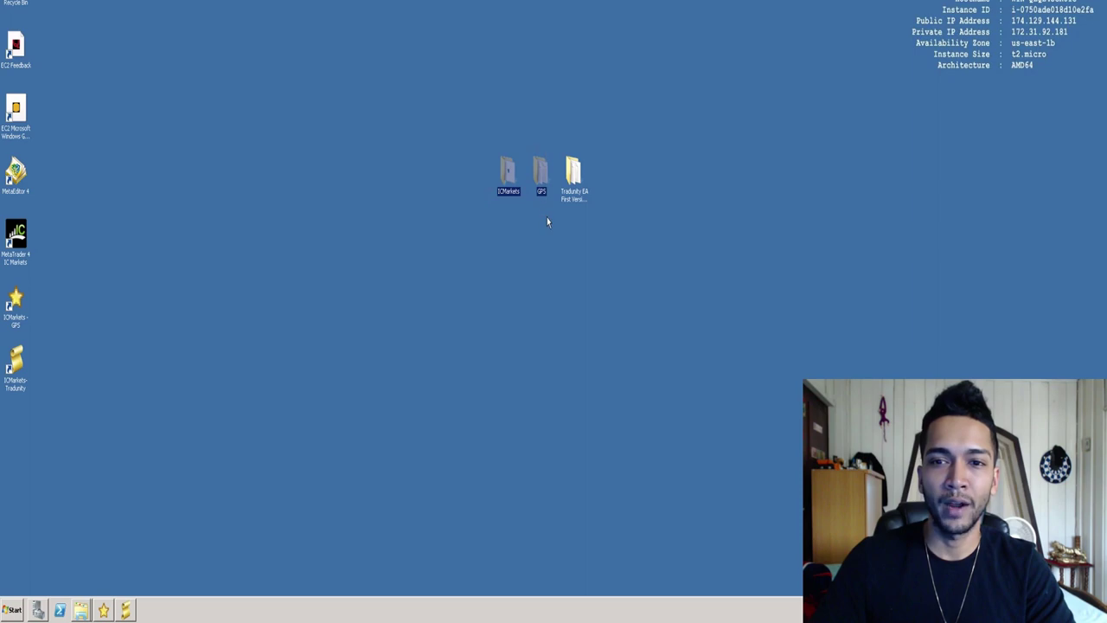
pyautogui.click(514, 178)
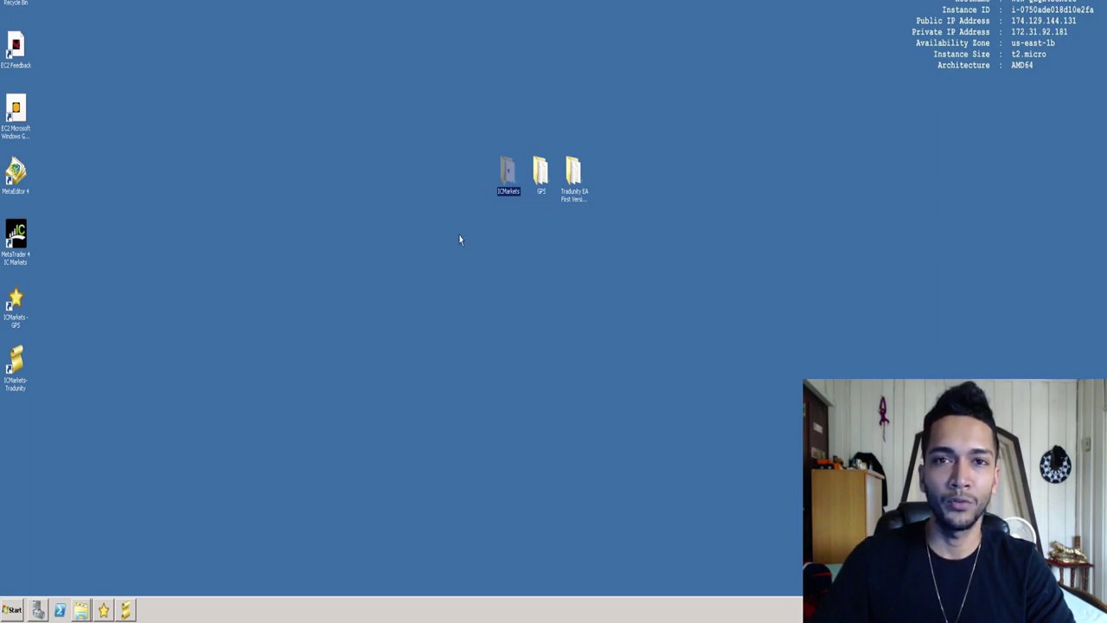
pyautogui.click(543, 177)
pyautogui.doubleClick(542, 186)
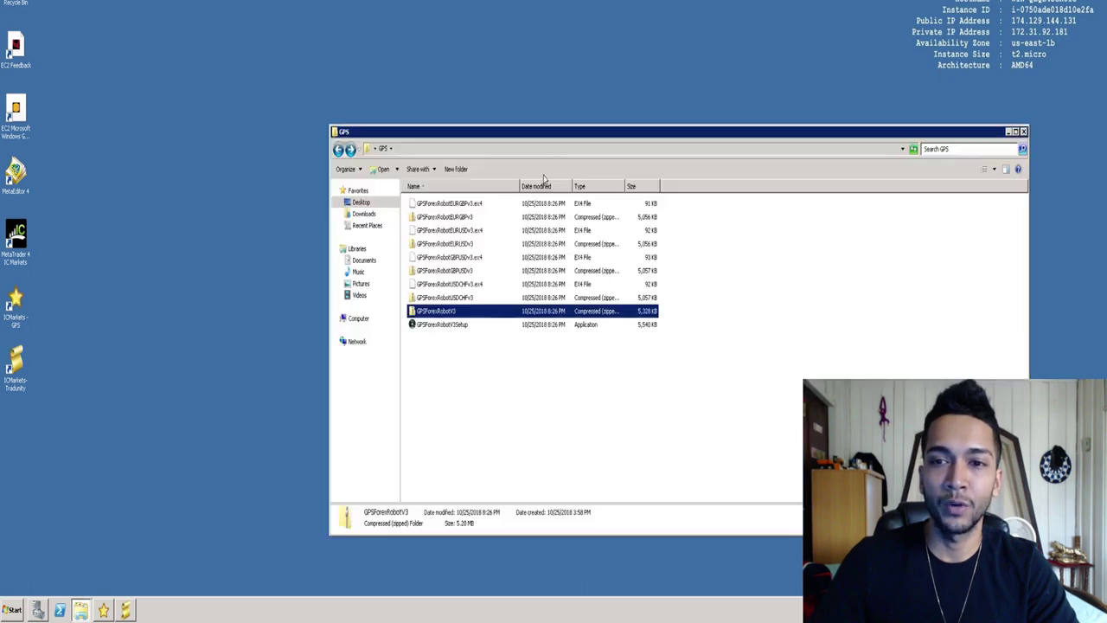
pyautogui.moveTo(491, 380); pyautogui.dragTo(483, 199)
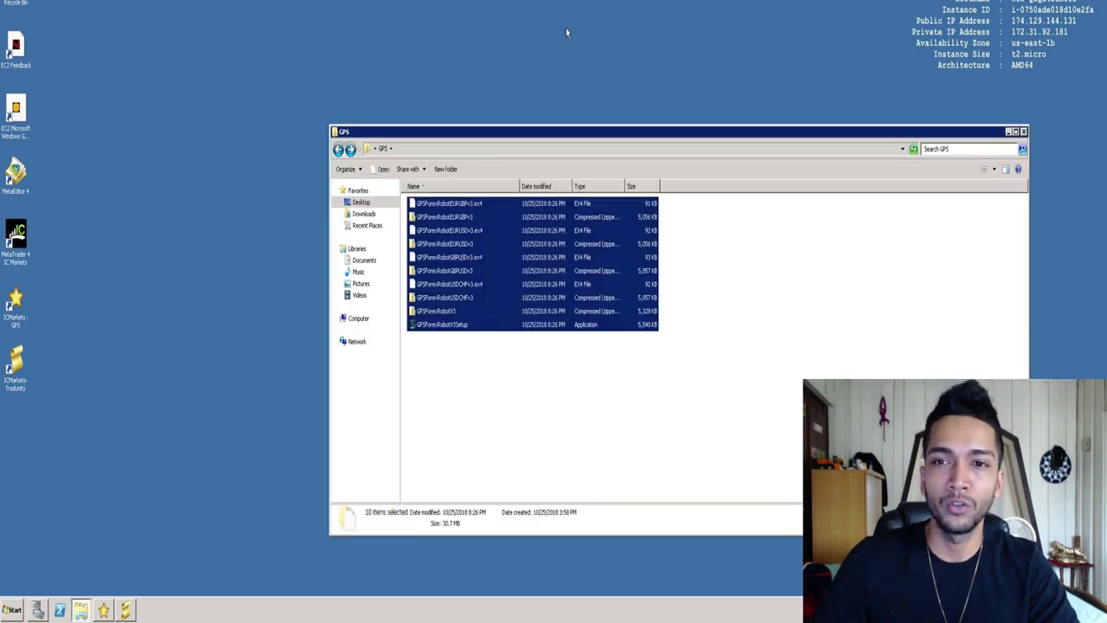
pyautogui.click(623, 49)
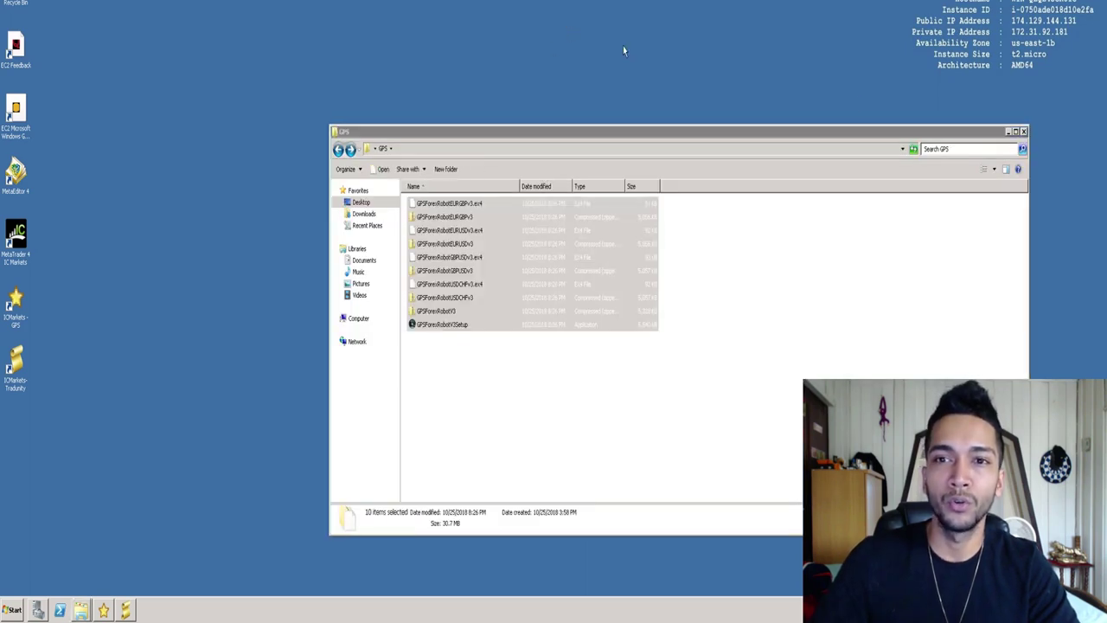
pyautogui.click(1009, 133)
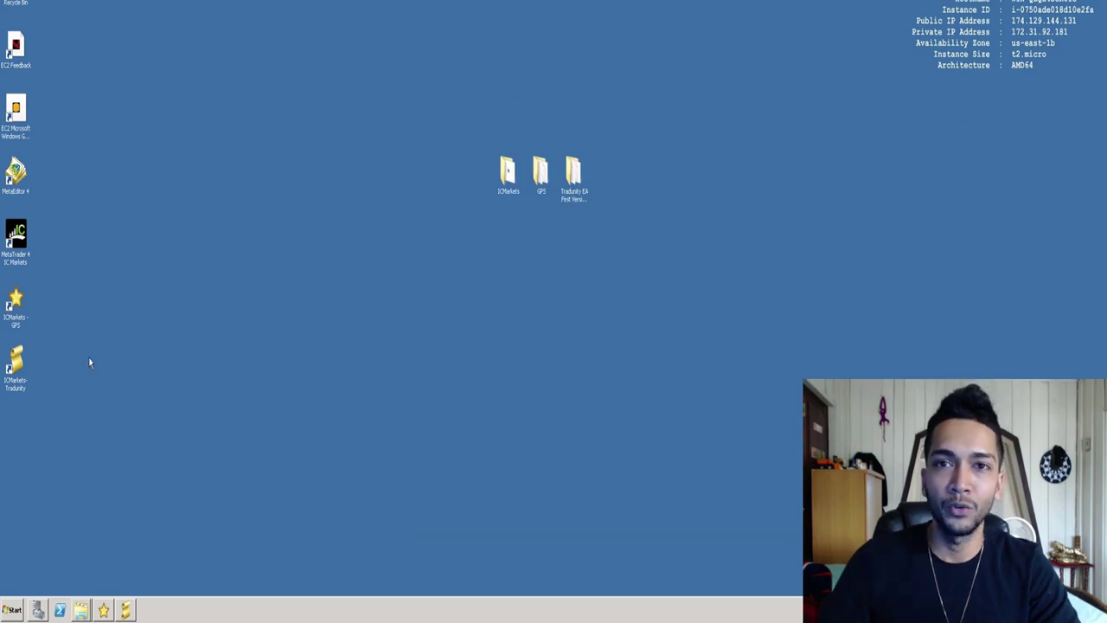
# - Open Internet Explorer from the Start menu, then close it to return to the desktop
pyautogui.click(11, 609)
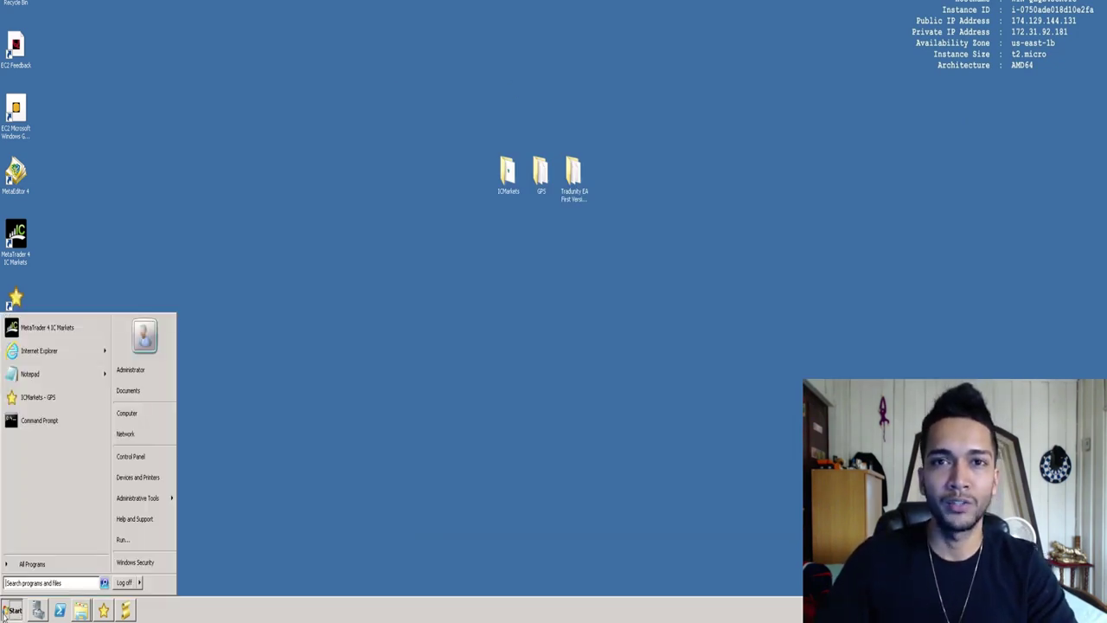
pyautogui.click(43, 355)
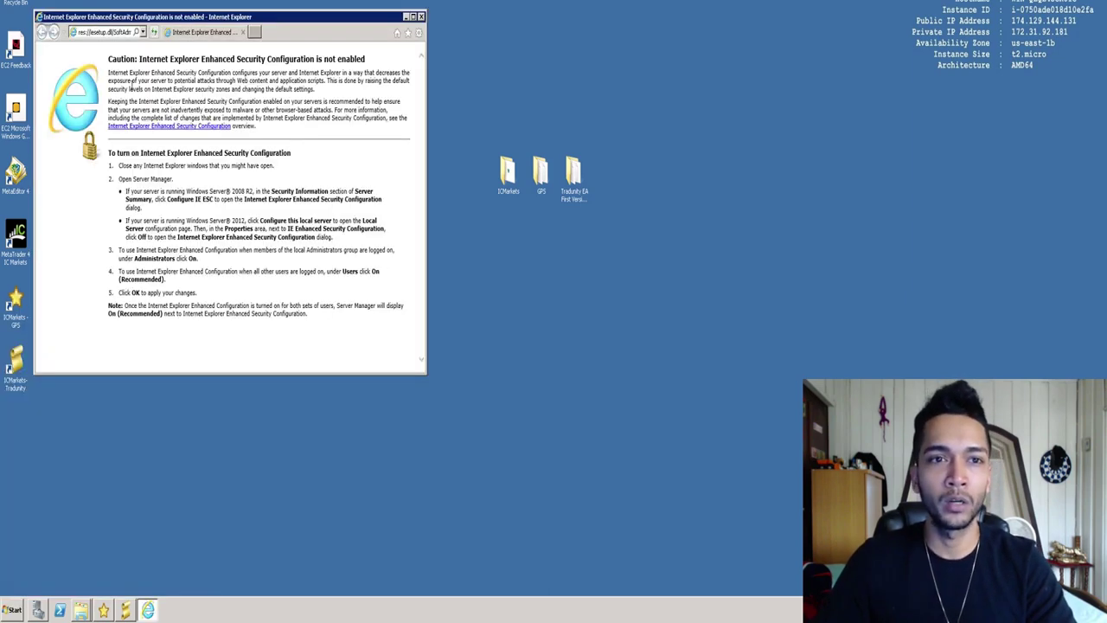
pyautogui.click(104, 32)
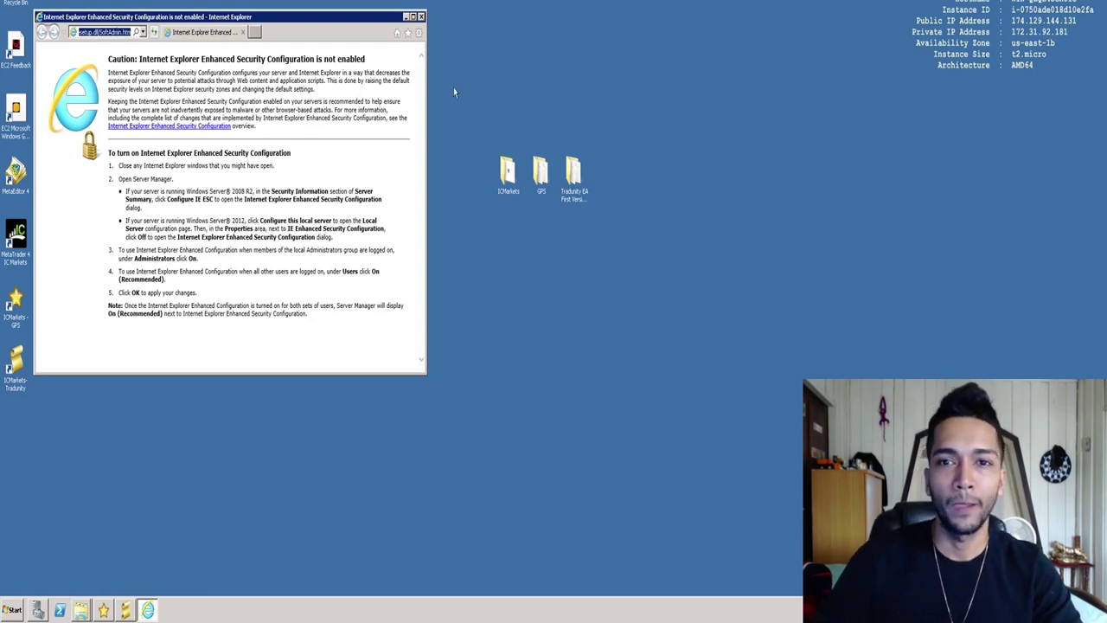
pyautogui.moveTo(483, 119); pyautogui.dragTo(538, 218)
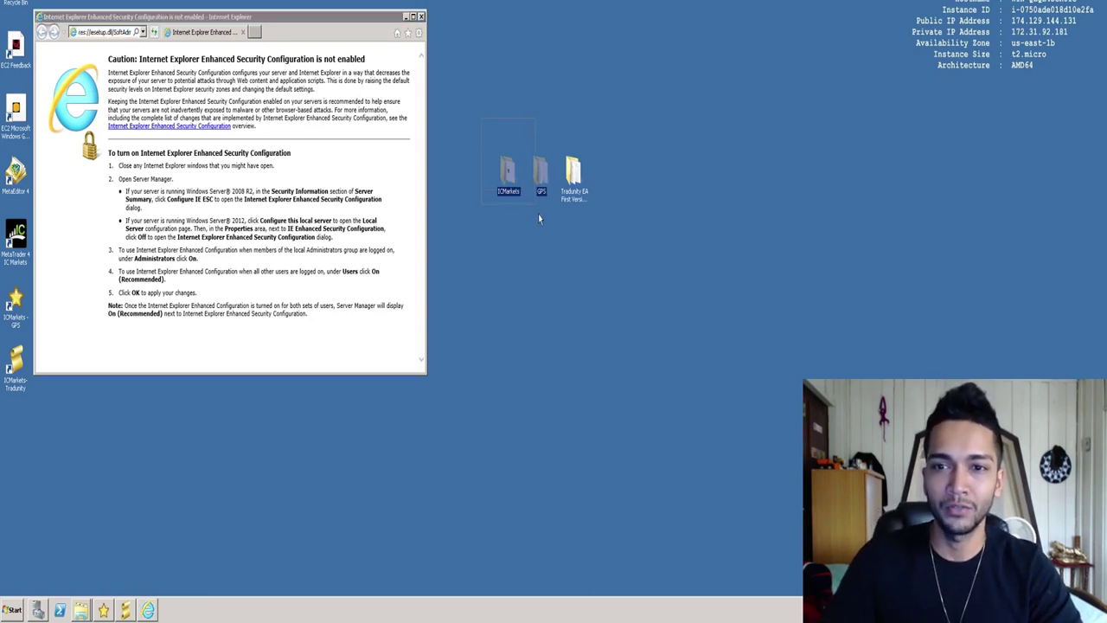
pyautogui.click(421, 16)
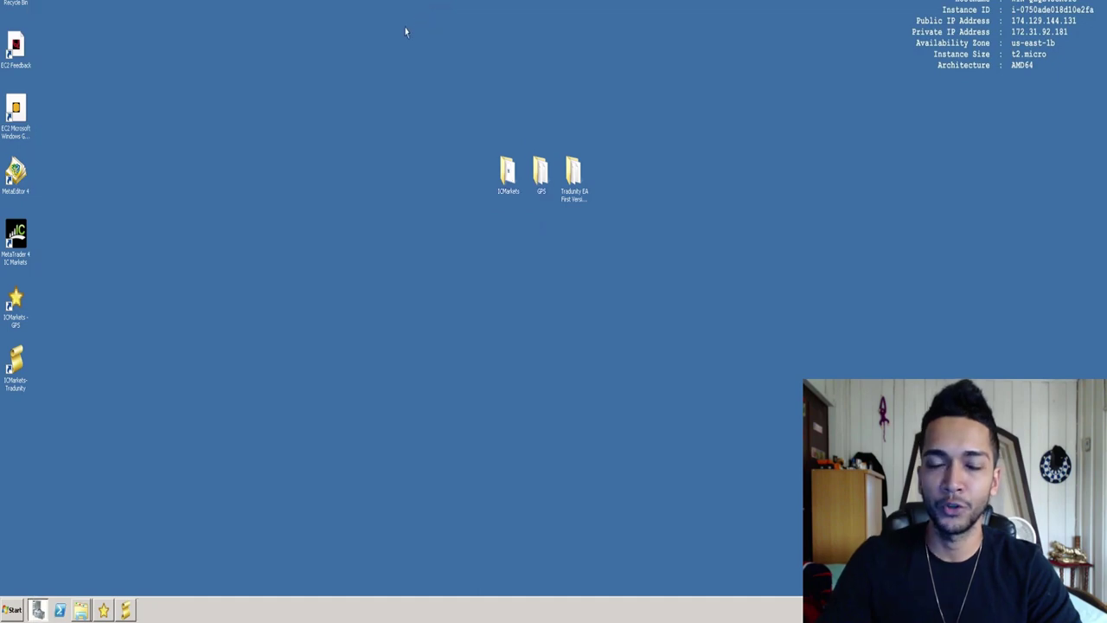
# - Right-click the desktop to bring up its options beside the four running robot charts
pyautogui.rightClick(349, 84)
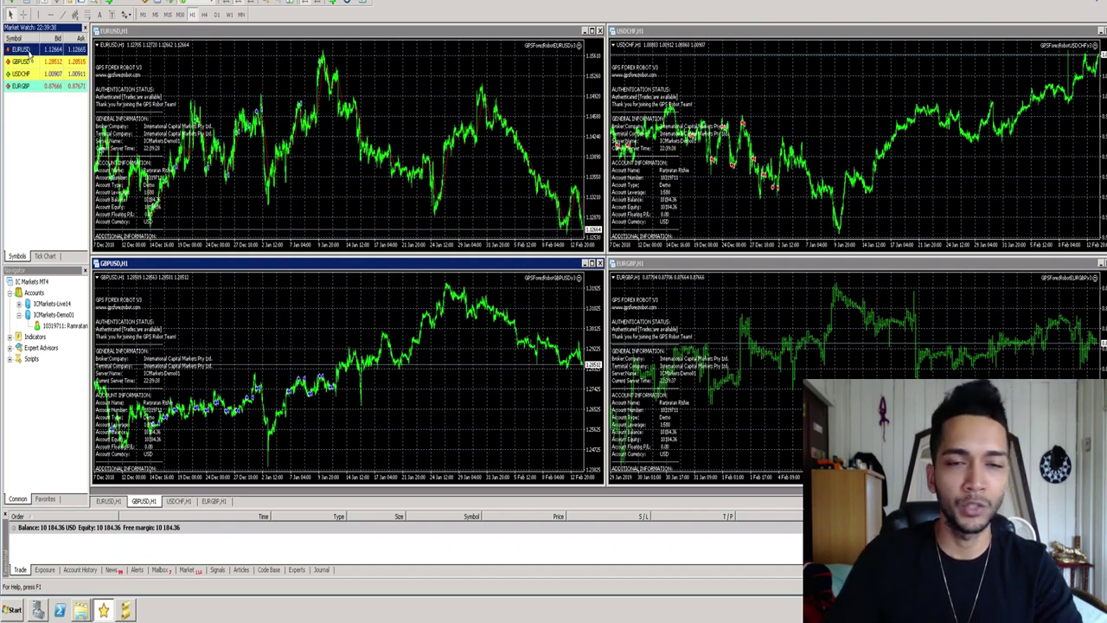
# - Hide the AUDUSD symbol from the Forex Majors group in the Symbols list
pyautogui.hotkey('alt', 'v')
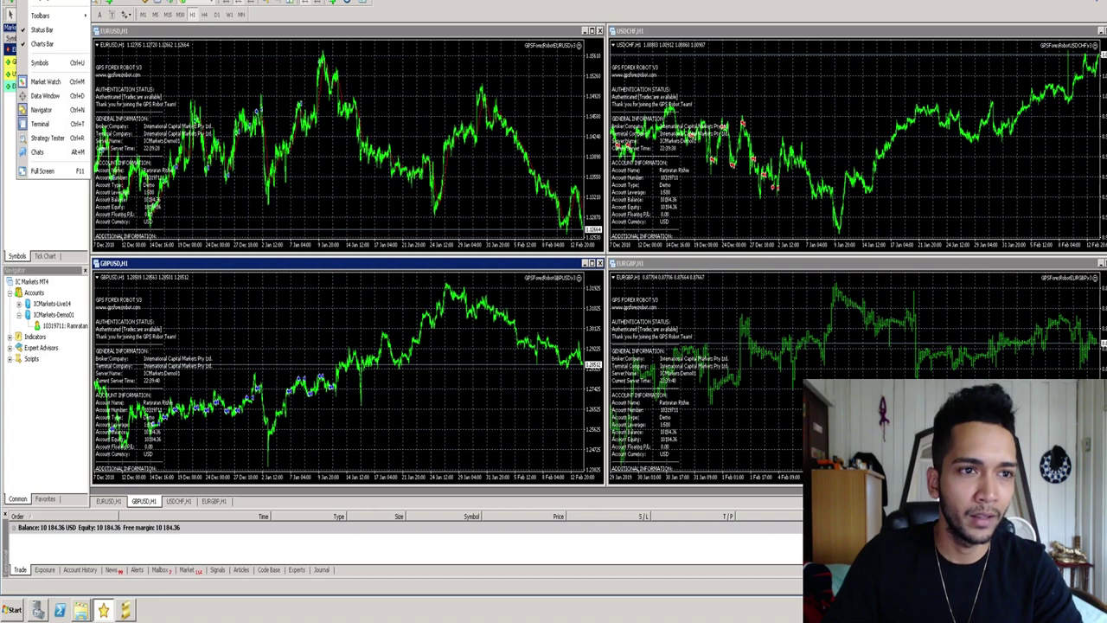
pyautogui.click(36, 65)
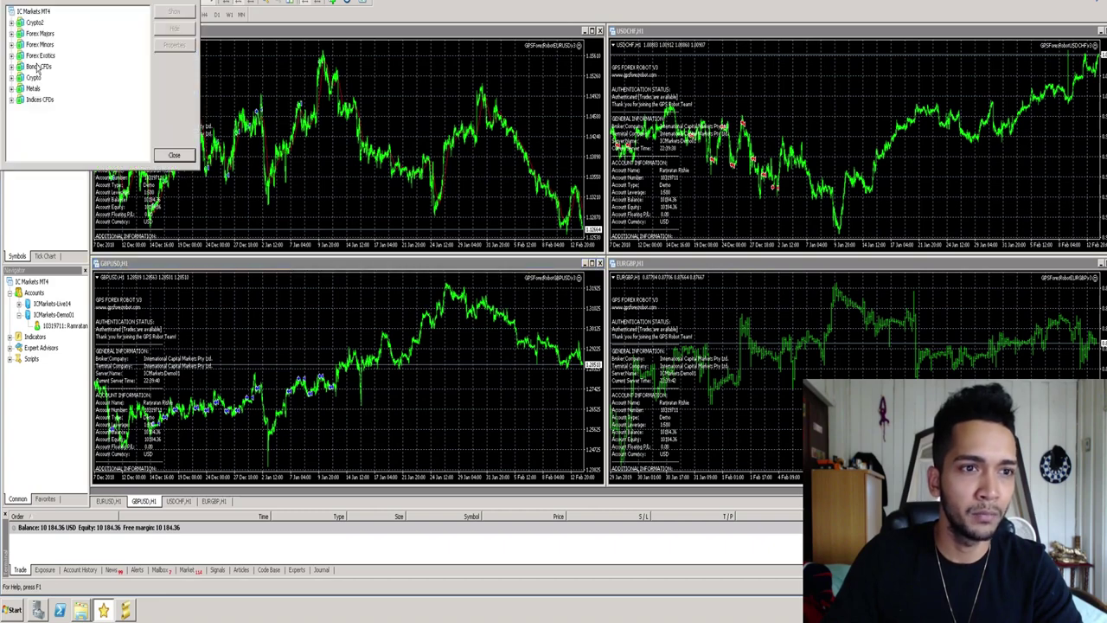
pyautogui.doubleClick(40, 33)
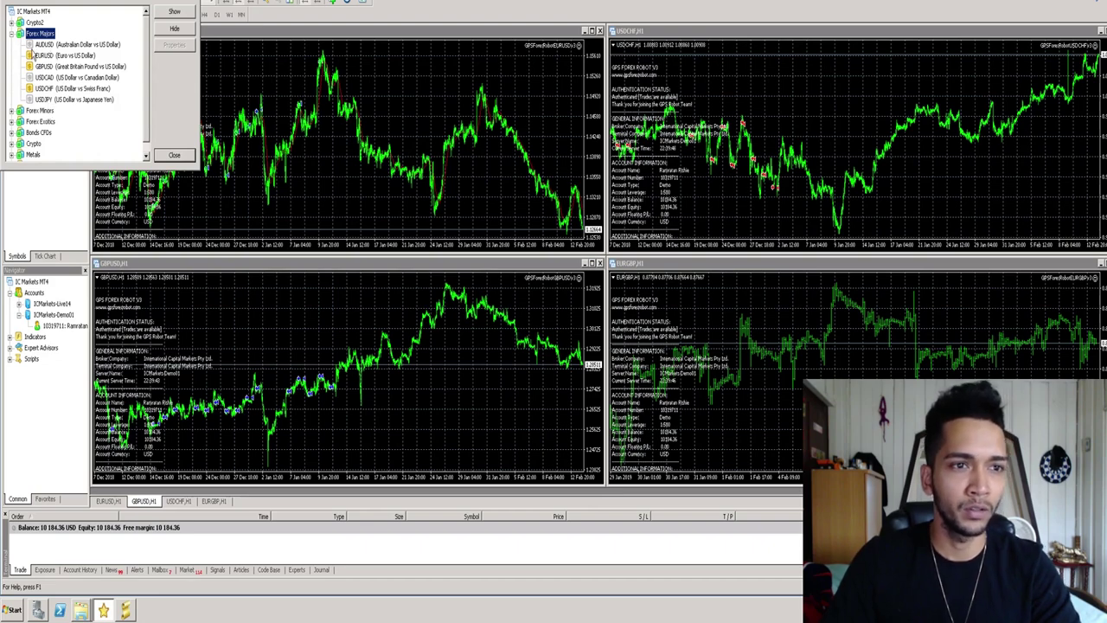
pyautogui.click(31, 44)
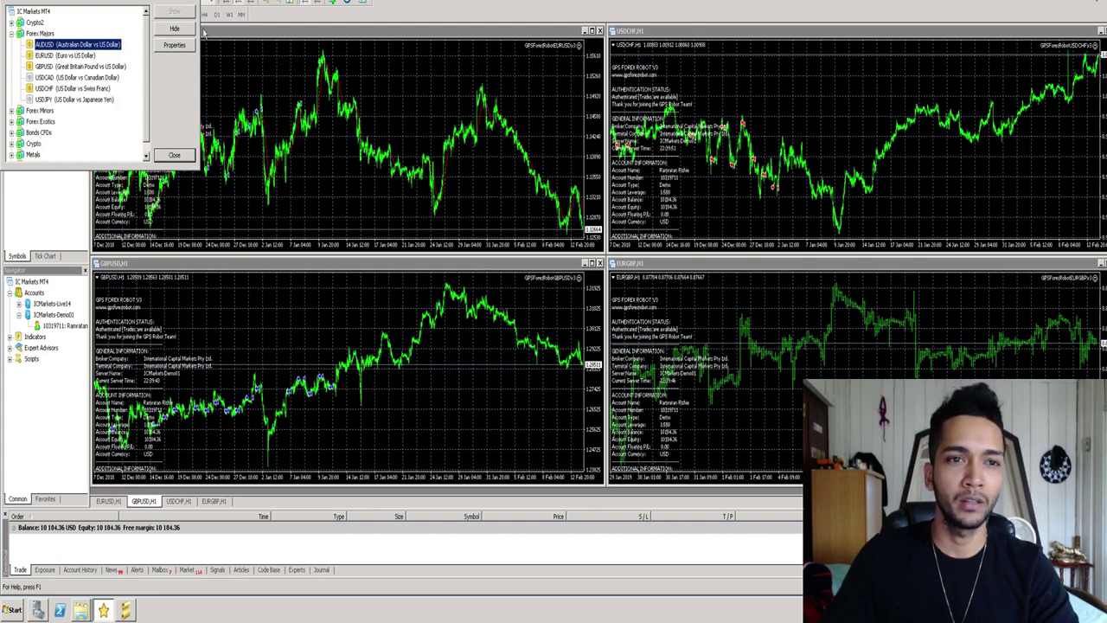
pyautogui.click(174, 29)
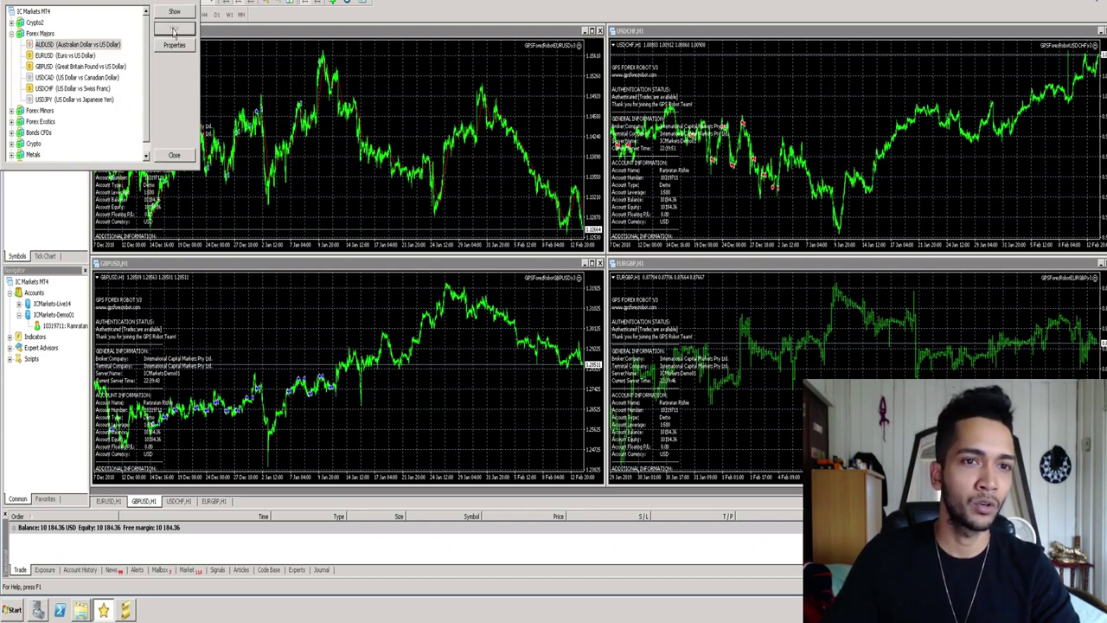
pyautogui.click(199, 4)
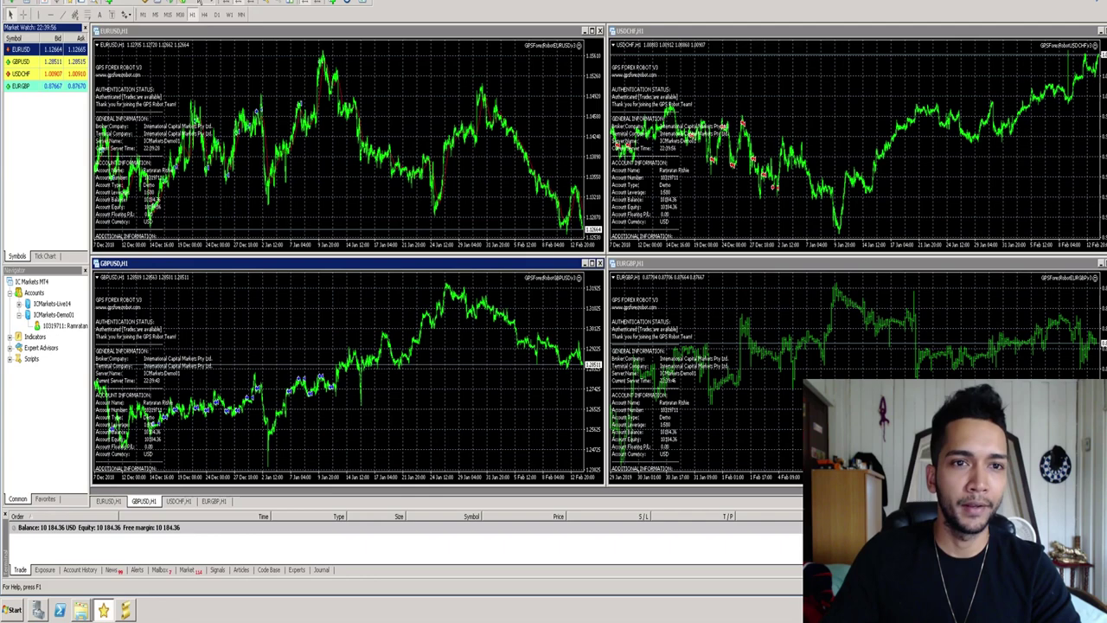
# - Tile the four robot charts into an even grid and return to the local desktop
pyautogui.click(408, 109)
pyautogui.moveTo(229, 32); pyautogui.dragTo(335, 101)
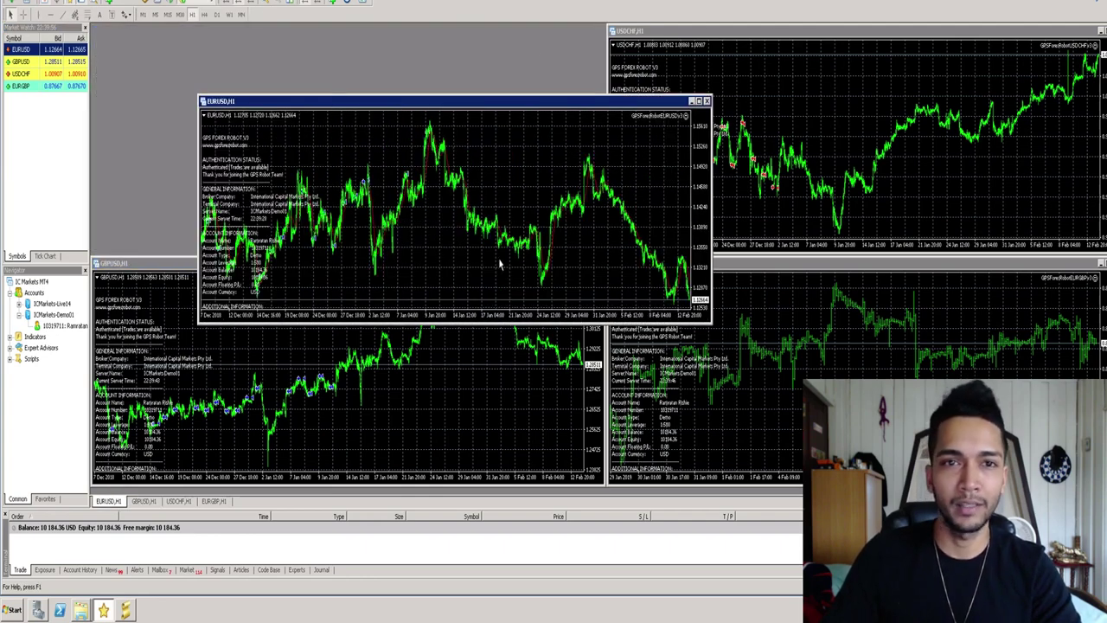
pyautogui.moveTo(448, 101); pyautogui.dragTo(339, 34)
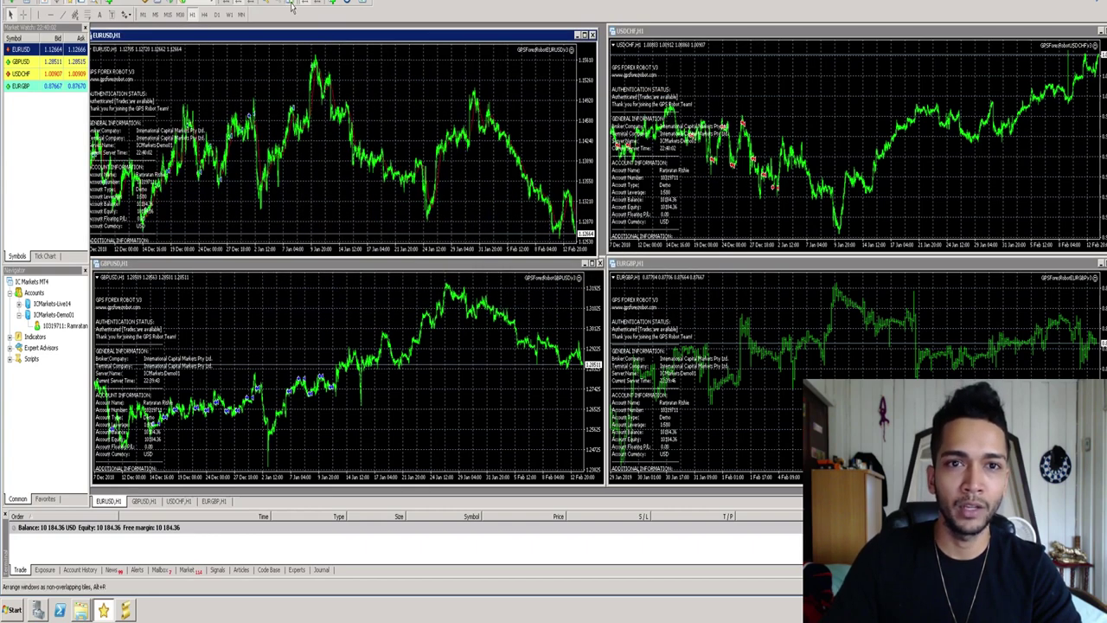
pyautogui.click(292, 7)
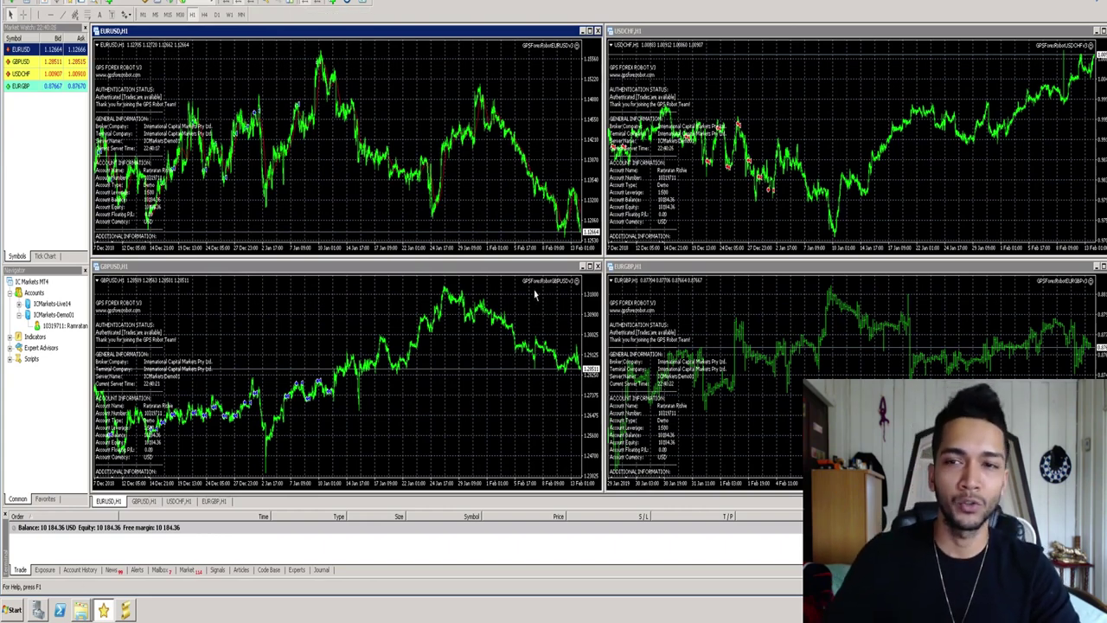
pyautogui.click(719, 10)
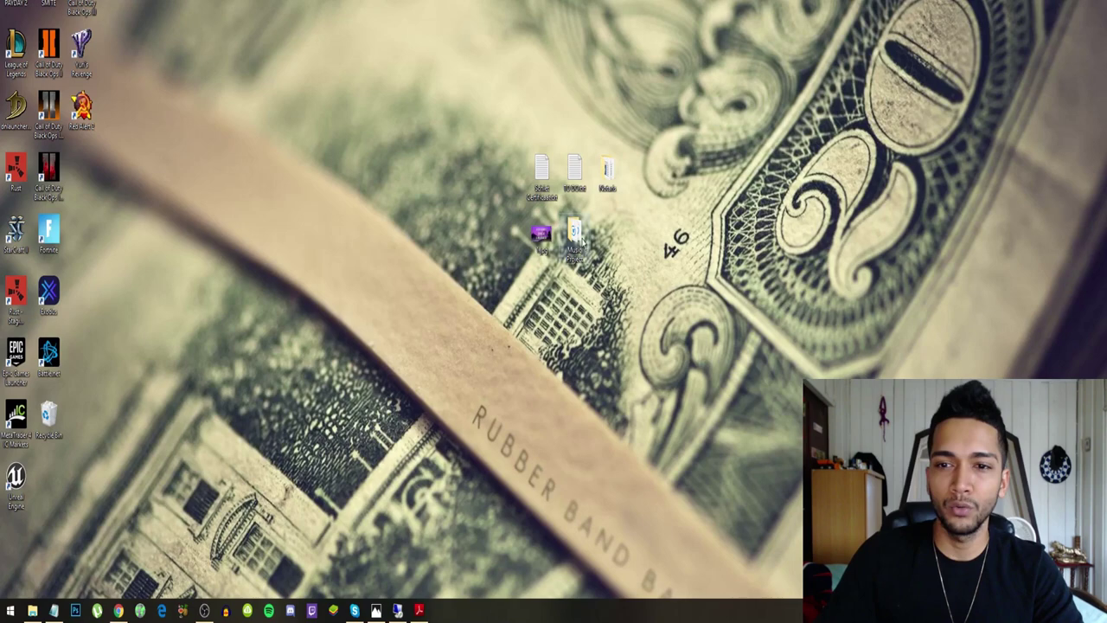
# - Open GPSForexRobotV3UserGuide.pdf from the GPS Forex Bot folder
pyautogui.click(32, 610)
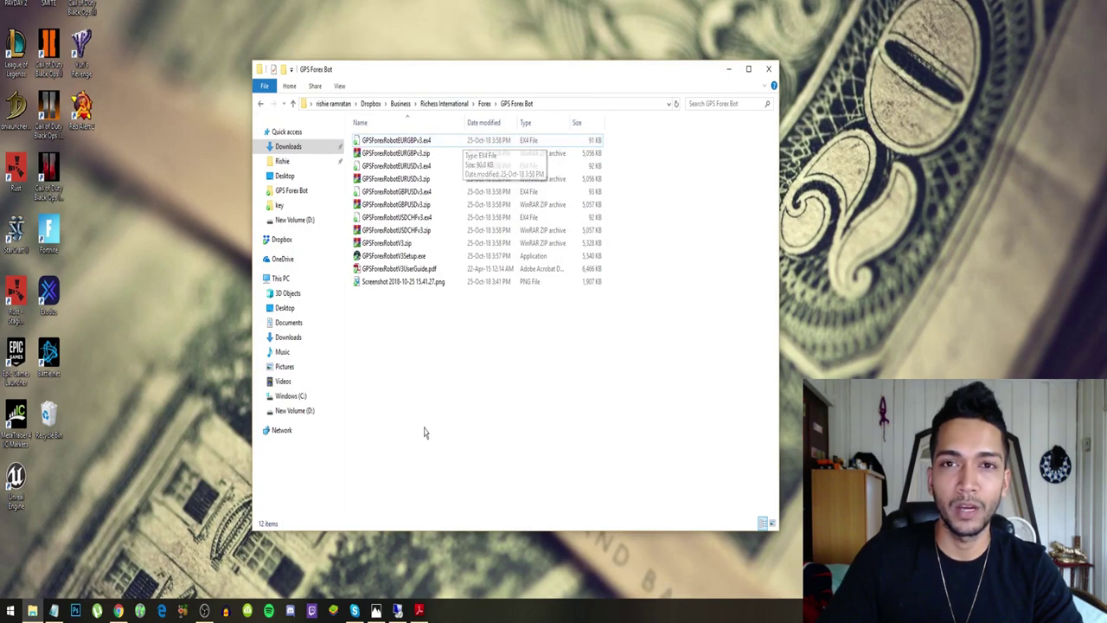
pyautogui.moveTo(417, 370); pyautogui.dragTo(430, 137)
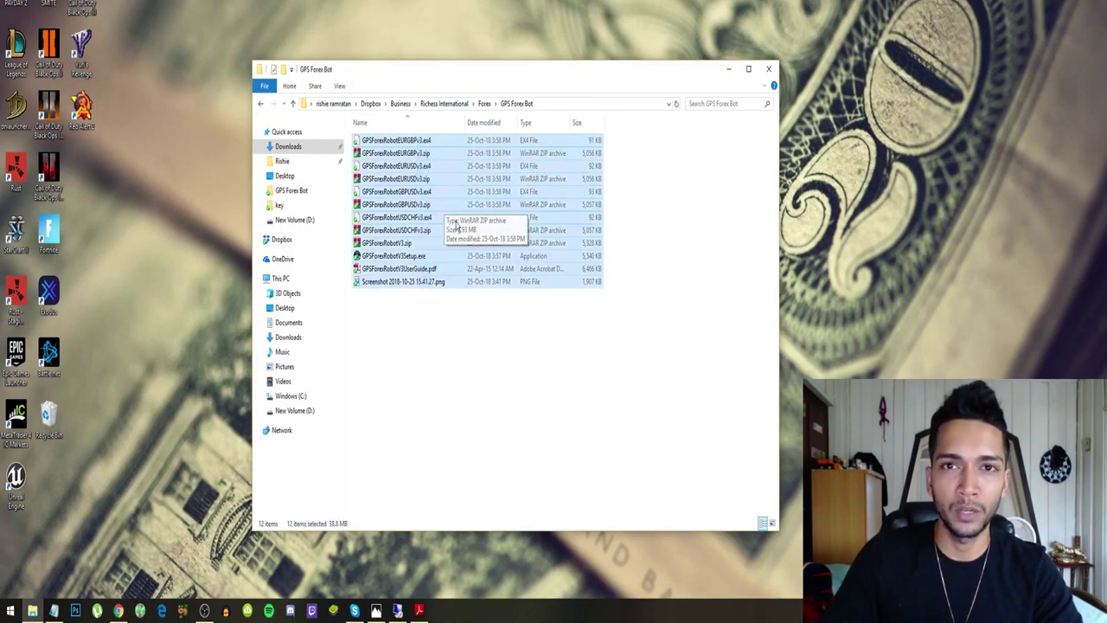
pyautogui.click(402, 311)
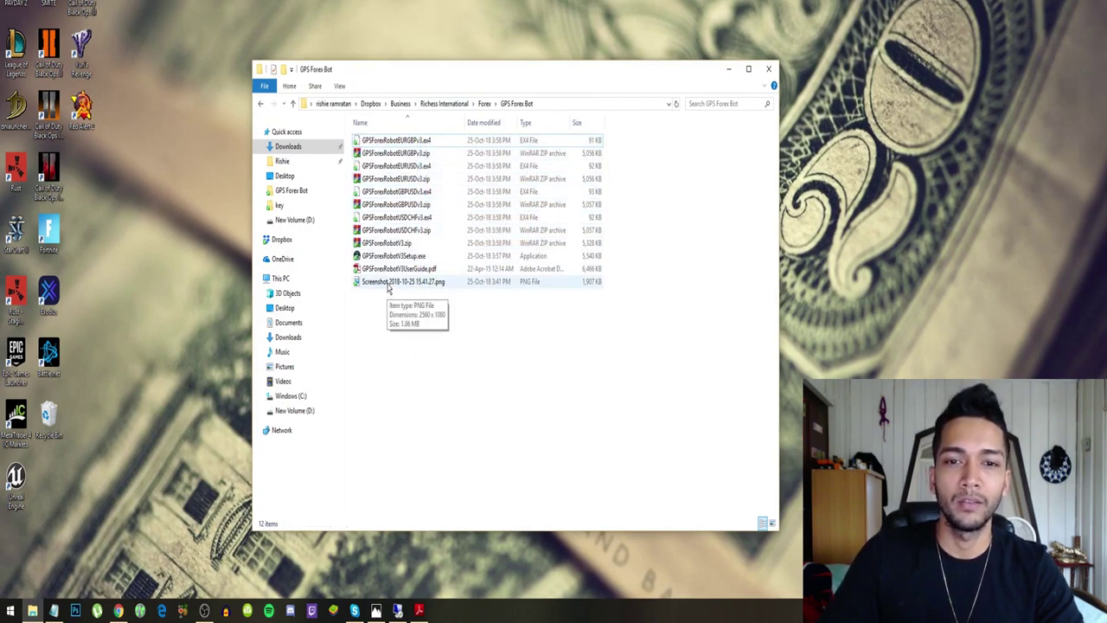
pyautogui.doubleClick(393, 269)
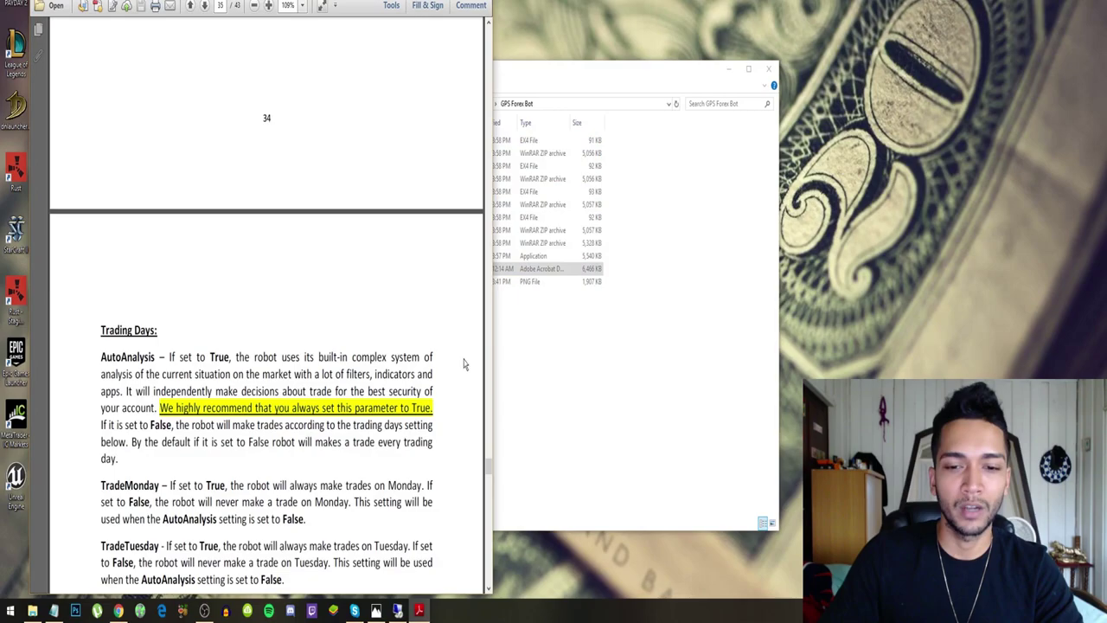
pyautogui.click(419, 610)
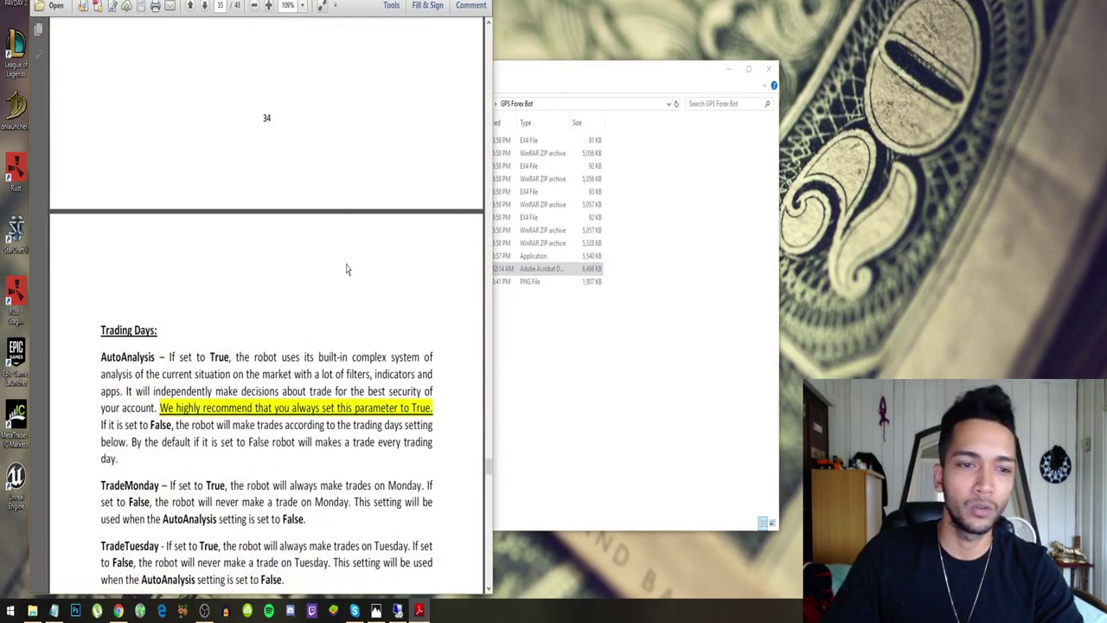
pyautogui.scroll(5, 346, 270)
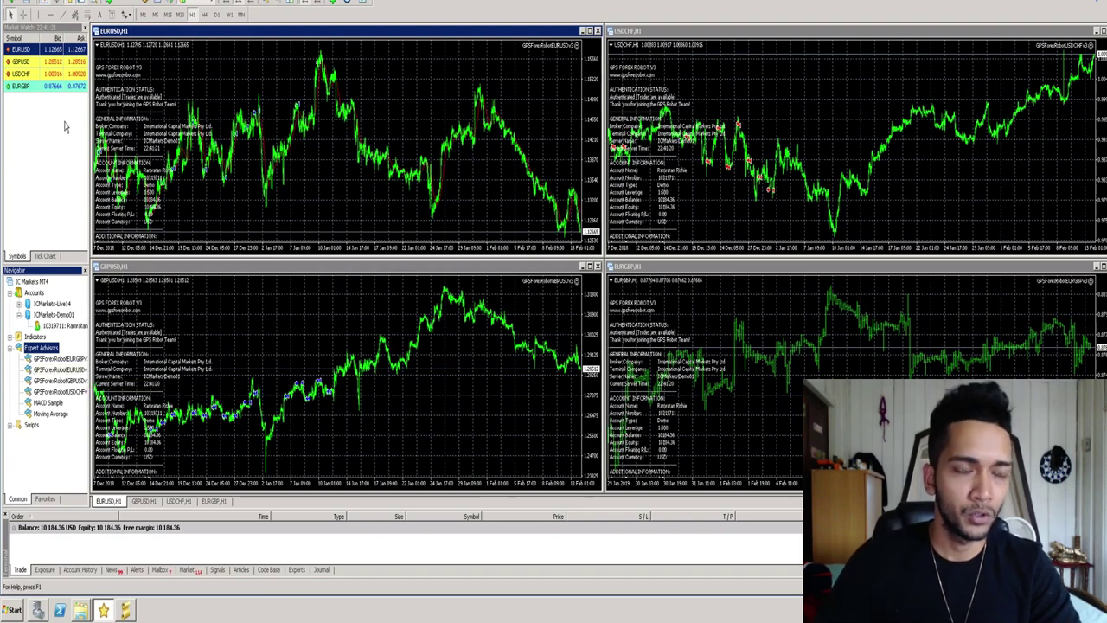
# - Open the terminal's data folder and browse into MQL4\Experts
pyautogui.click(10, 2)
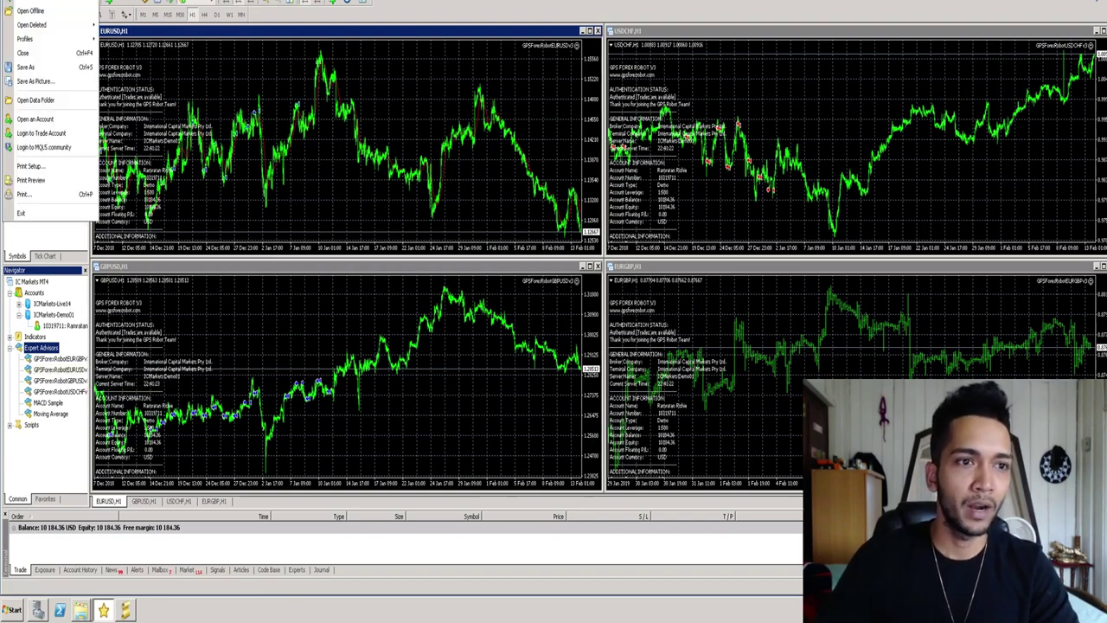
pyautogui.click(43, 102)
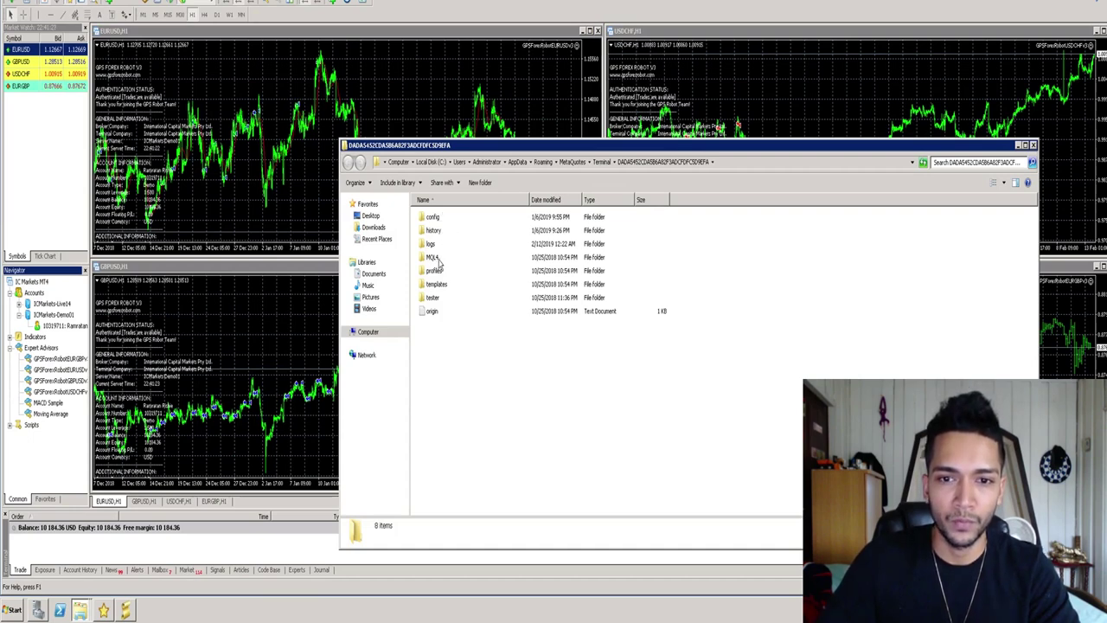
pyautogui.doubleClick(440, 259)
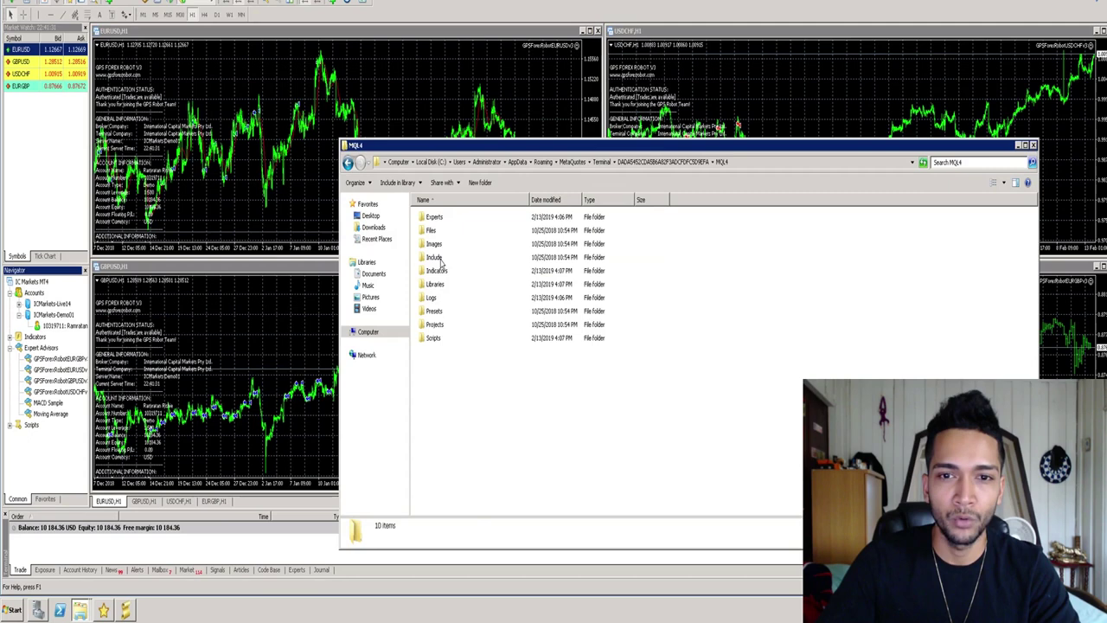
pyautogui.doubleClick(439, 218)
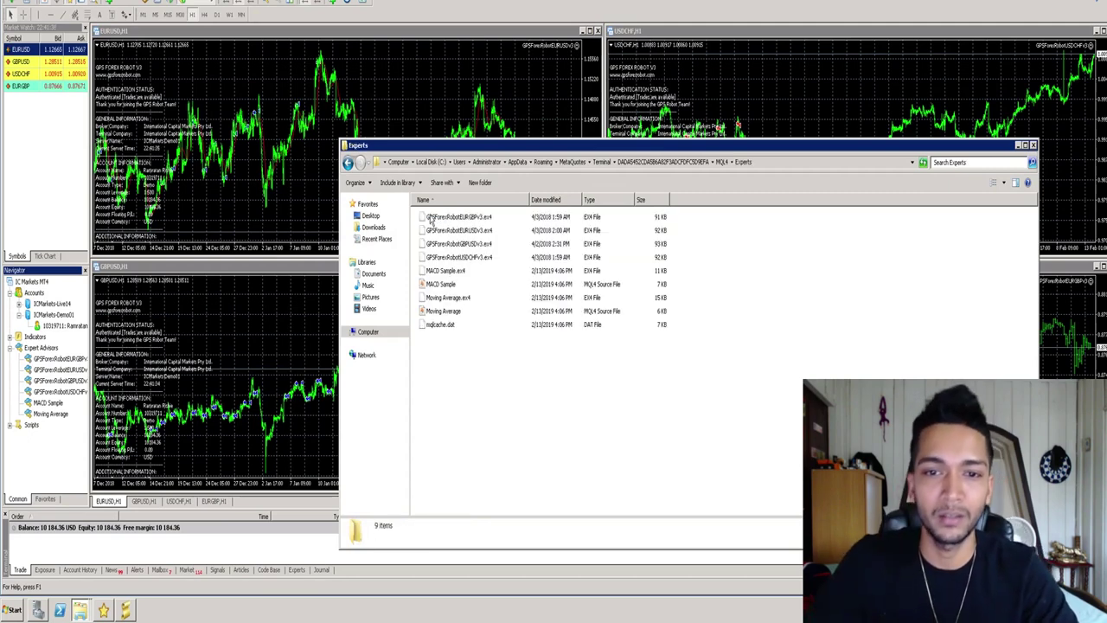
# - Inspect the EURGBP, EURUSD, GBPUSD and USDCHF GPSForexRobot v3 .ex4 files
pyautogui.click(446, 220)
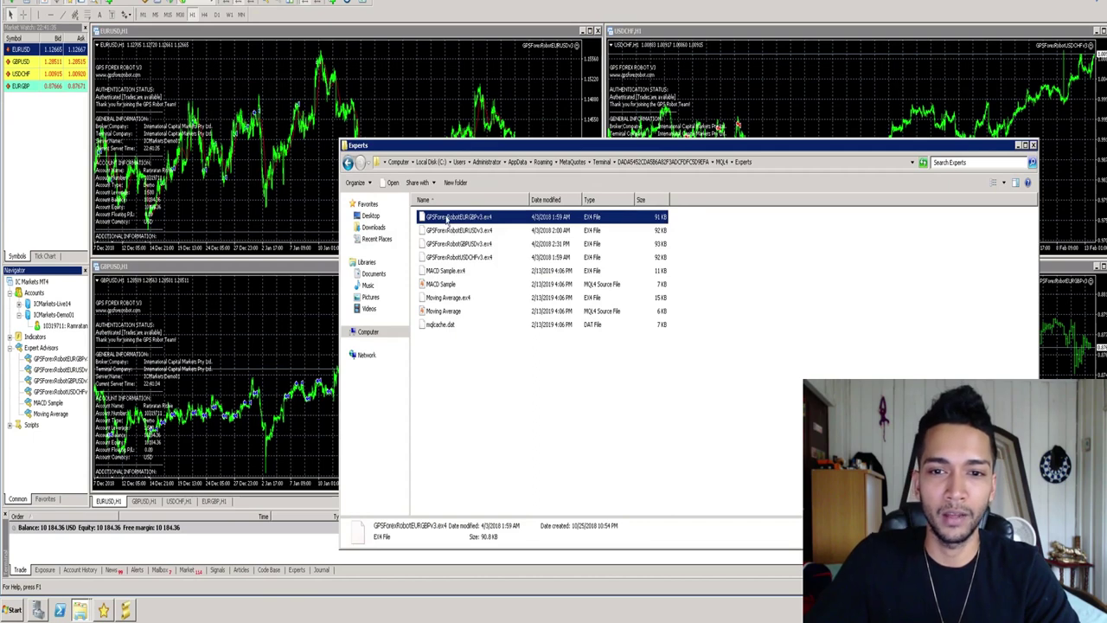
pyautogui.click(450, 230)
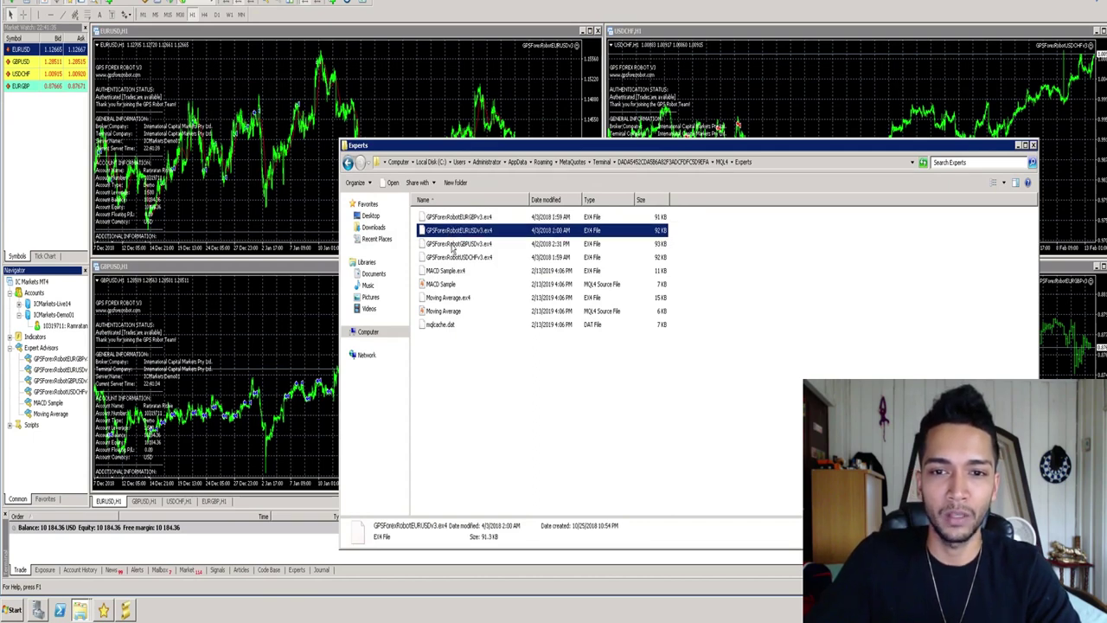
pyautogui.click(451, 246)
pyautogui.click(451, 219)
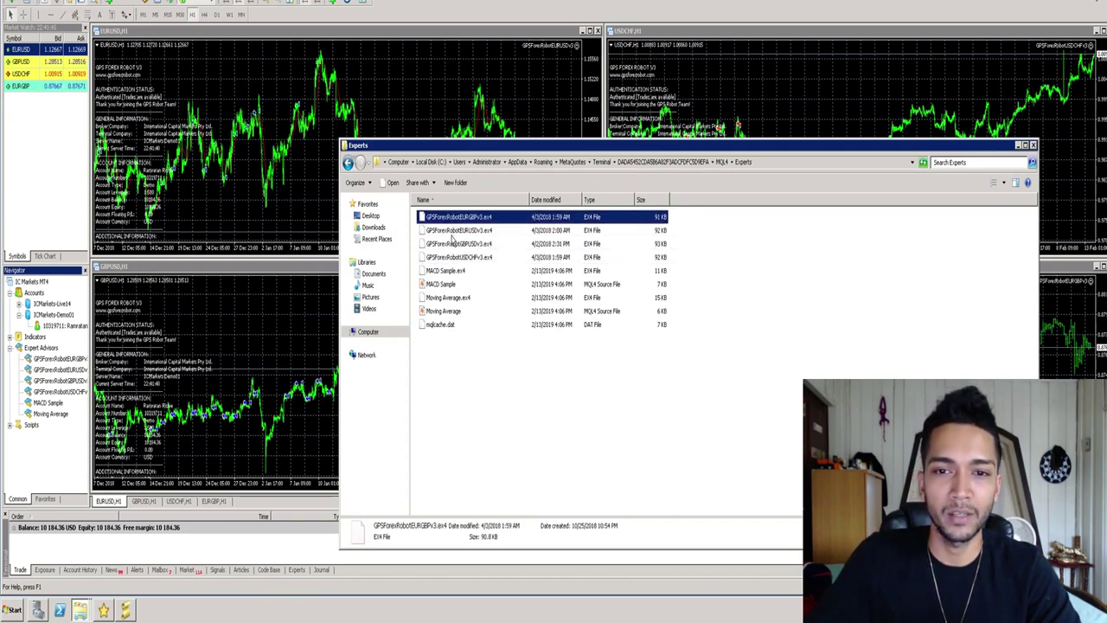
pyautogui.click(453, 244)
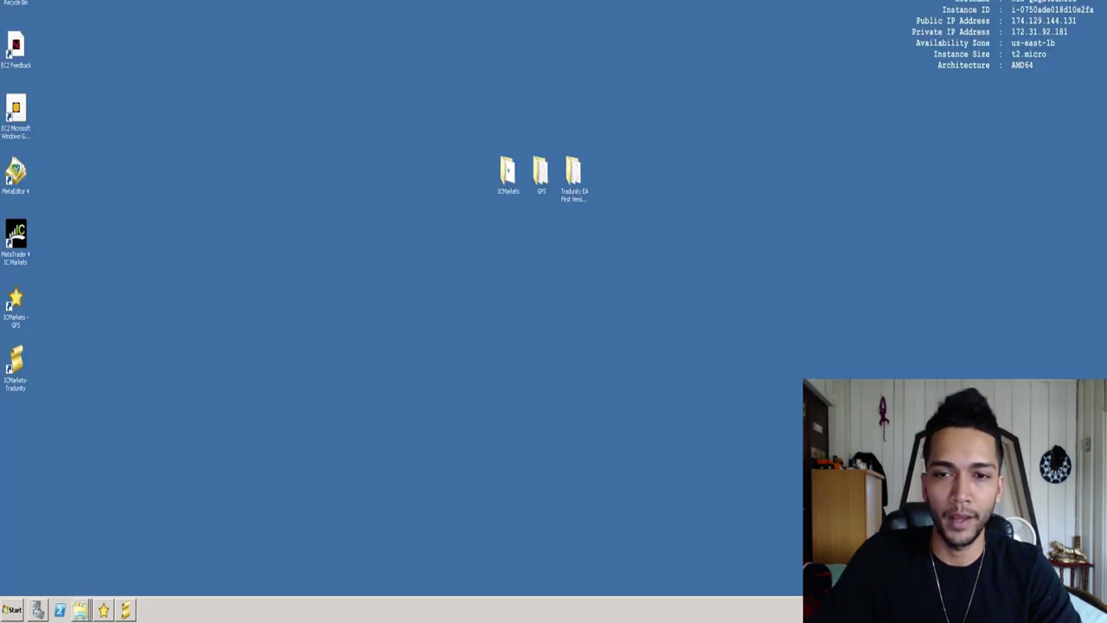
# - Select the four GBPUSD, USDCHF, EURUSD and EURGBP robot files in the desktop GPS folder
pyautogui.doubleClick(538, 175)
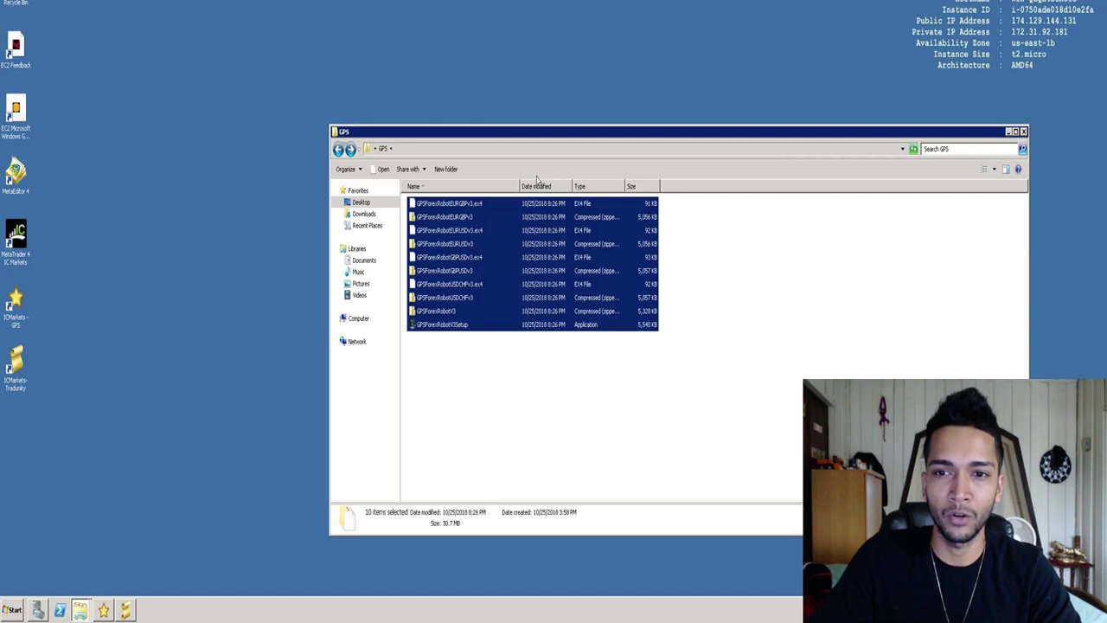
pyautogui.click(443, 284)
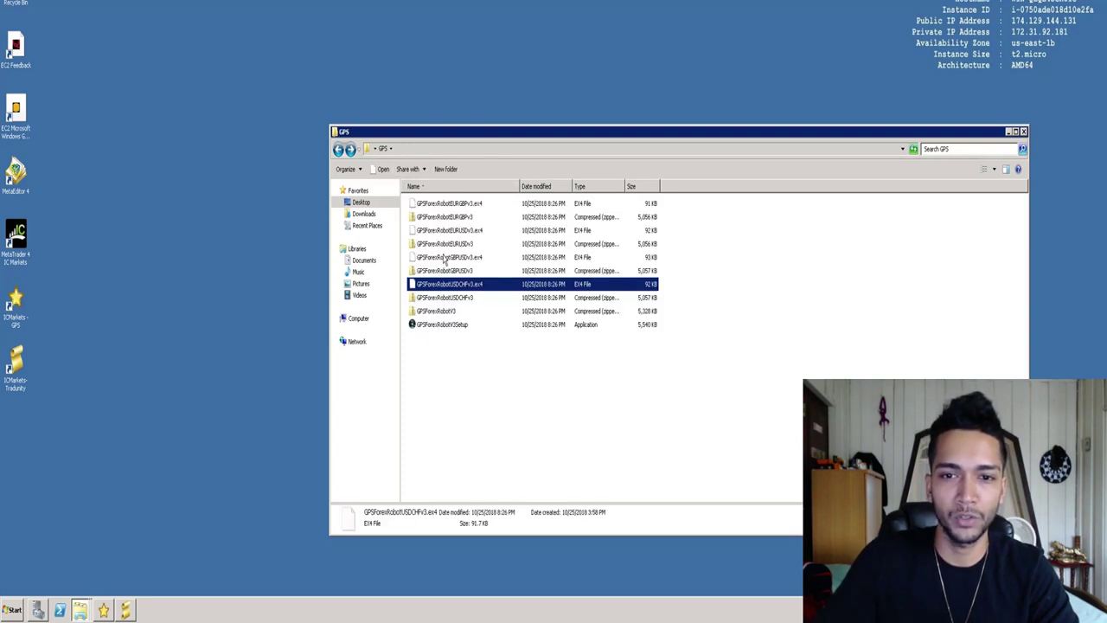
pyautogui.click(443, 257)
pyautogui.keyDown('ctrl'); pyautogui.click(437, 284); pyautogui.keyUp('ctrl')
pyautogui.keyDown('ctrl'); pyautogui.click(435, 230); pyautogui.keyUp('ctrl')
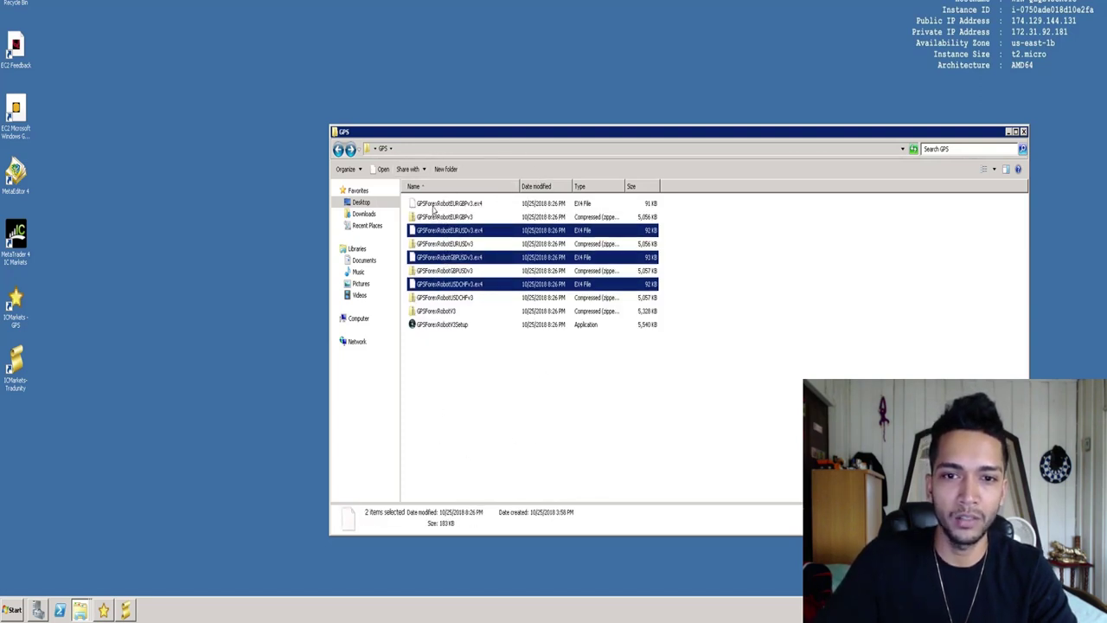
pyautogui.keyDown('ctrl'); pyautogui.click(435, 203); pyautogui.keyUp('ctrl')
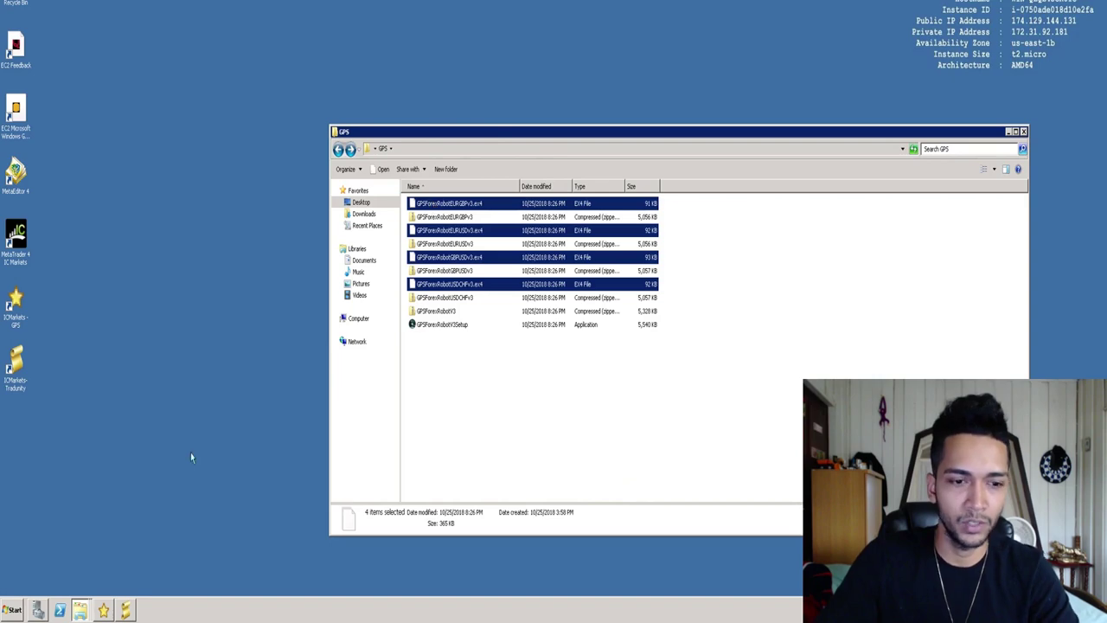
# - Check that the same four GPS robot .ex4 files are in MetaTrader's MQL4\Experts folder
pyautogui.click(105, 612)
pyautogui.hotkey('alt', 'f')
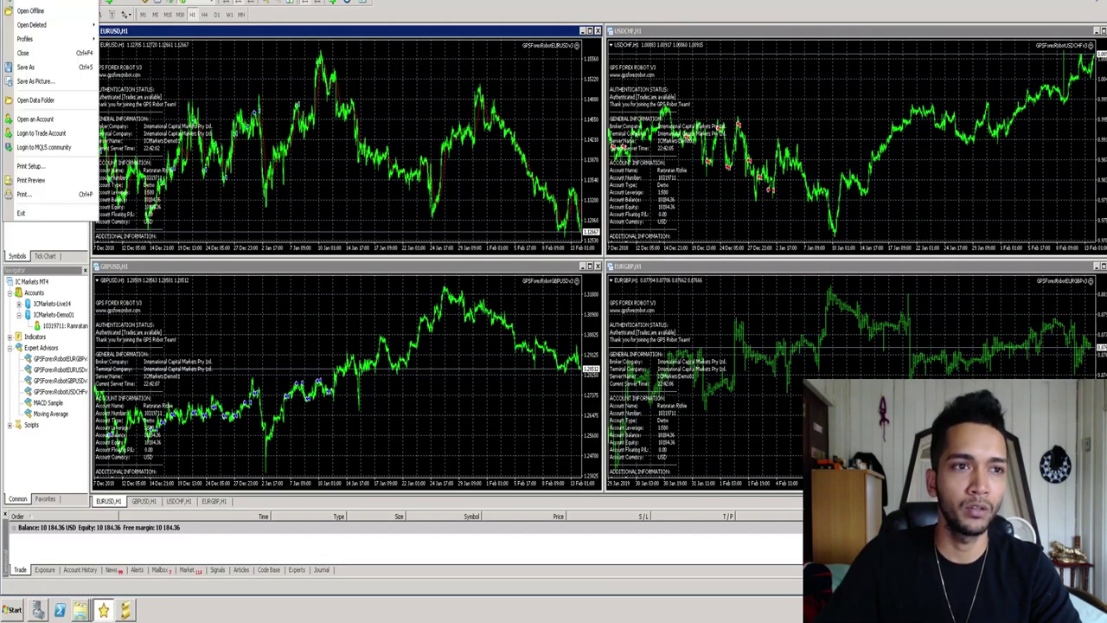
pyautogui.click(47, 100)
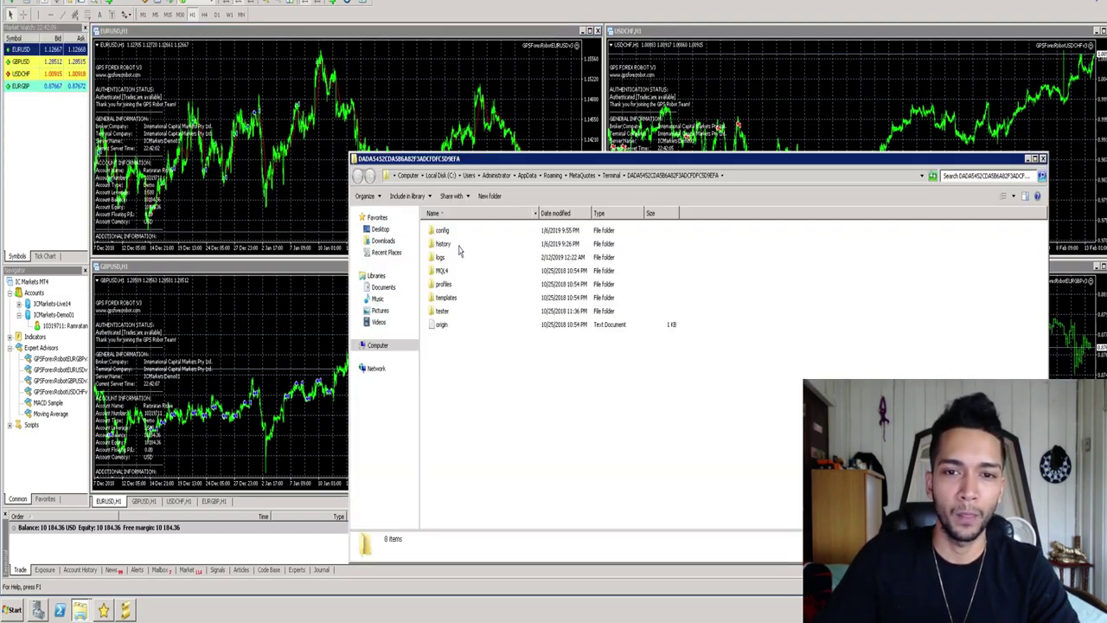
pyautogui.doubleClick(453, 270)
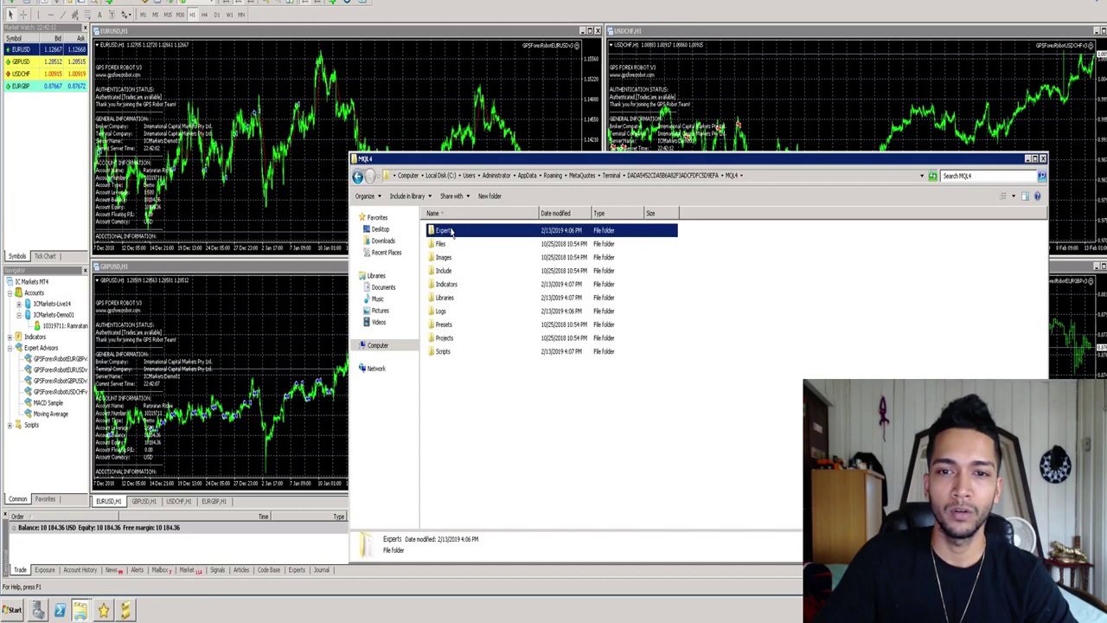
pyautogui.doubleClick(450, 230)
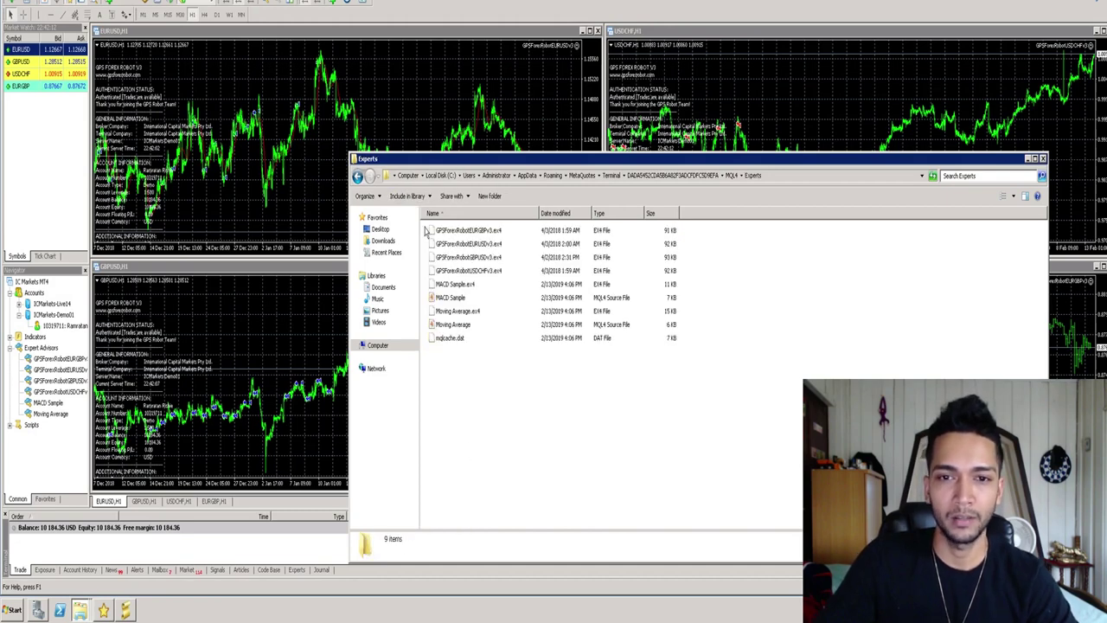
pyautogui.moveTo(433, 227); pyautogui.dragTo(443, 278)
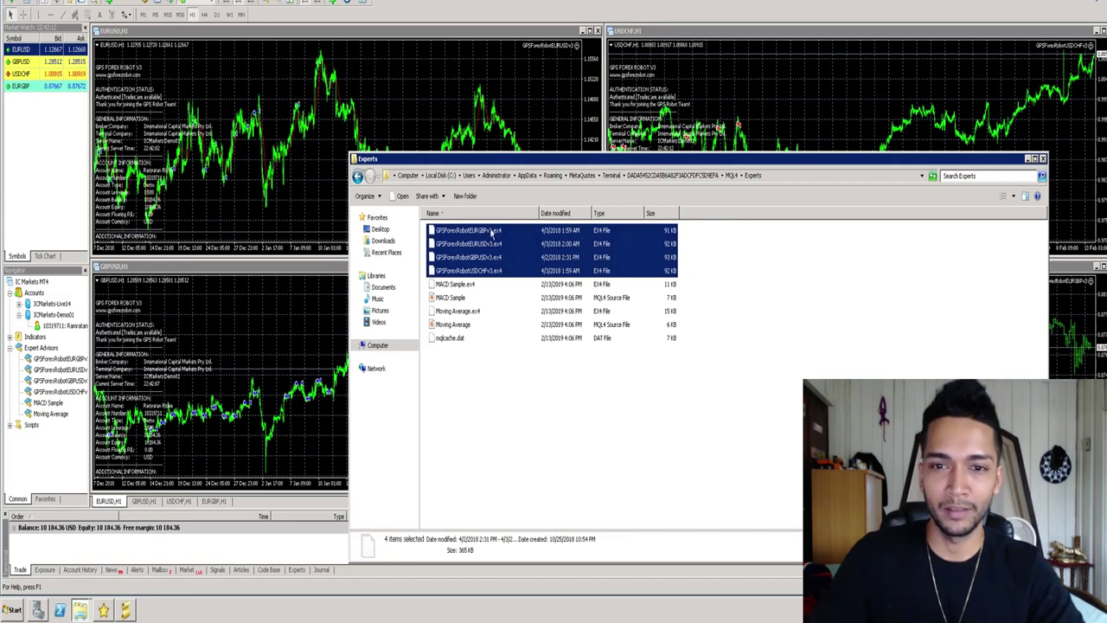
pyautogui.click(475, 416)
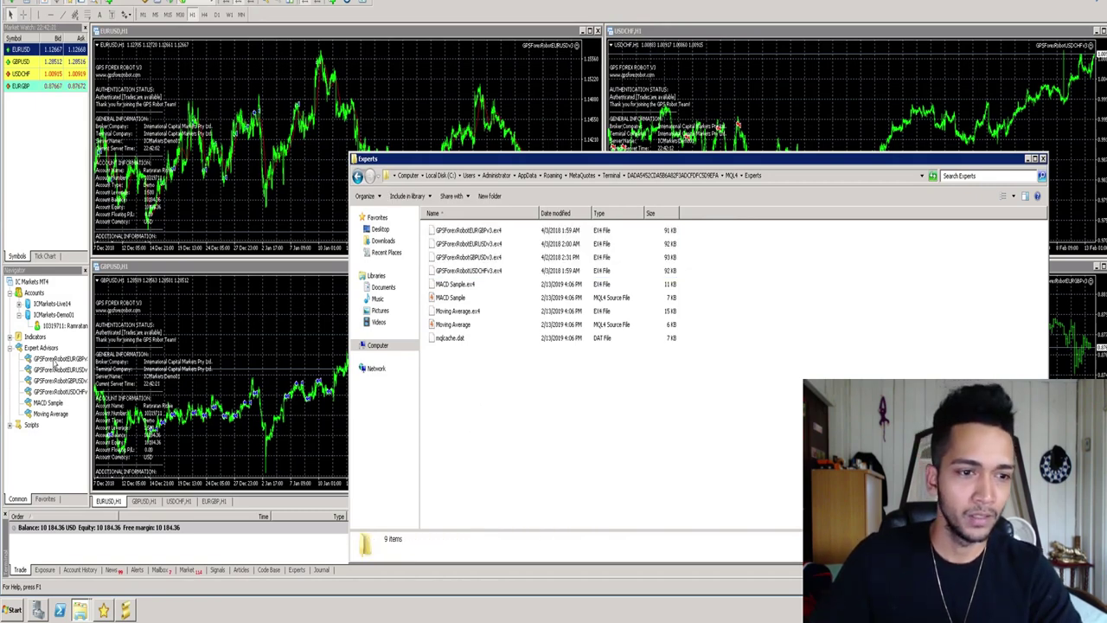
pyautogui.click(54, 365)
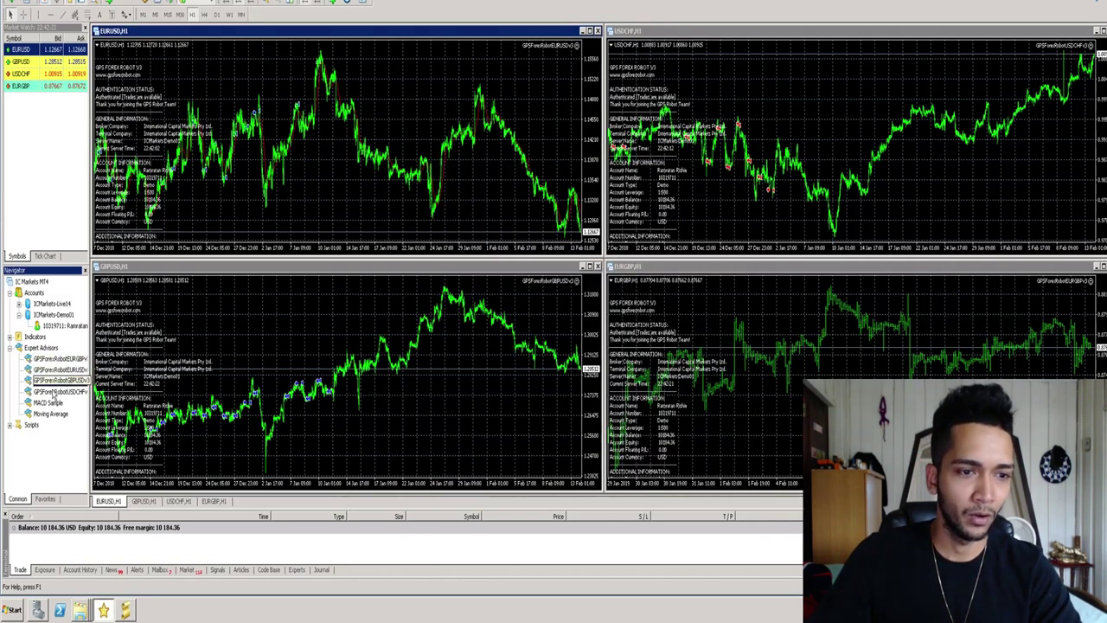
pyautogui.rightClick(42, 347)
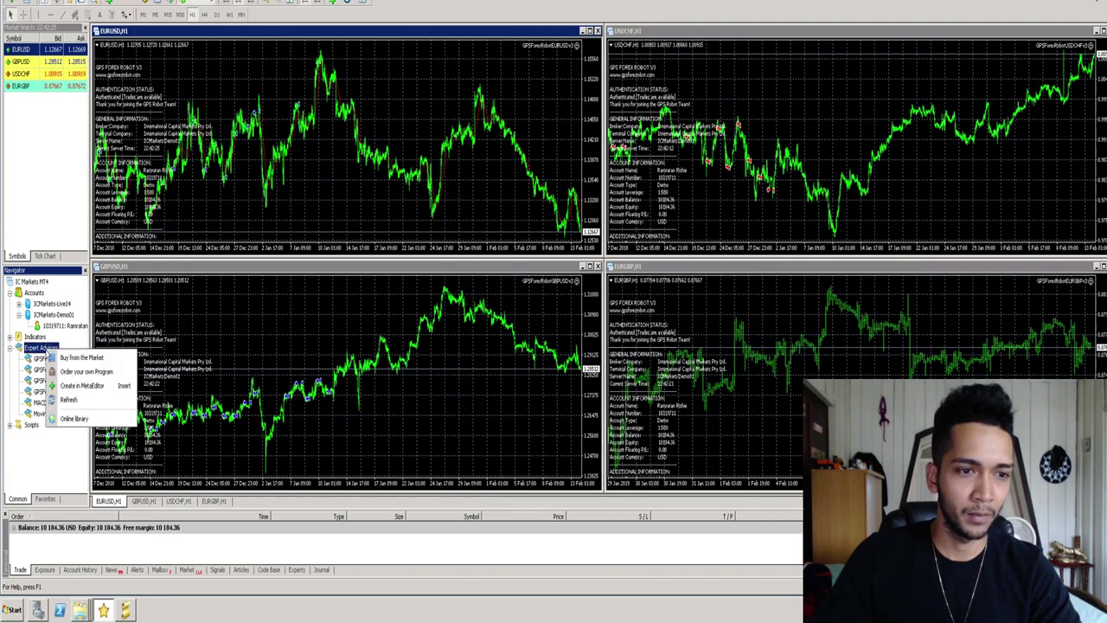
pyautogui.click(67, 403)
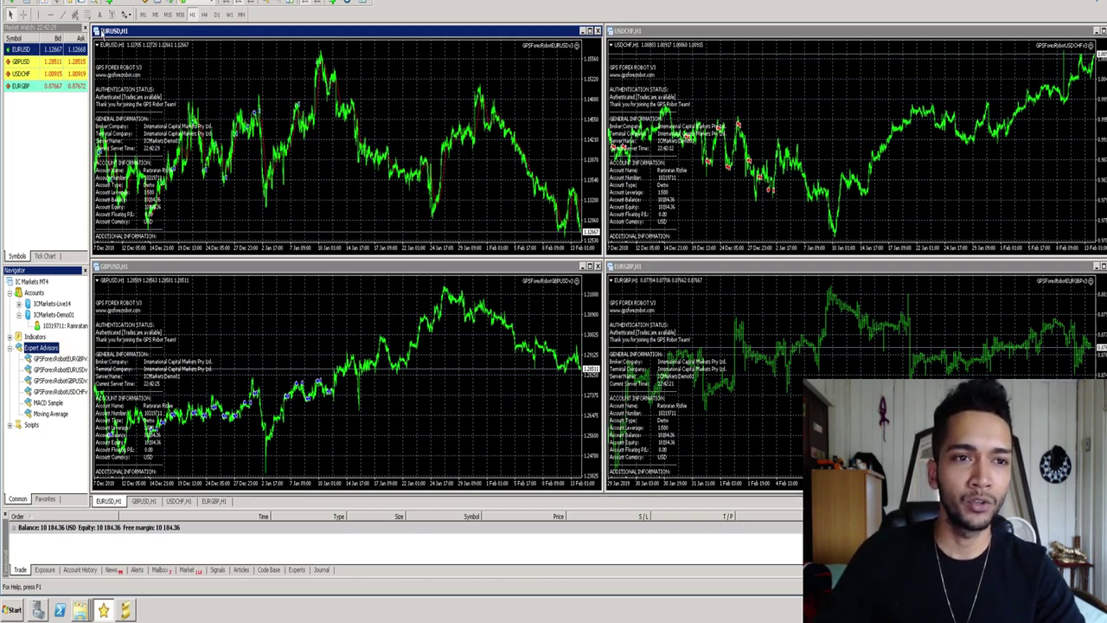
pyautogui.click(61, 359)
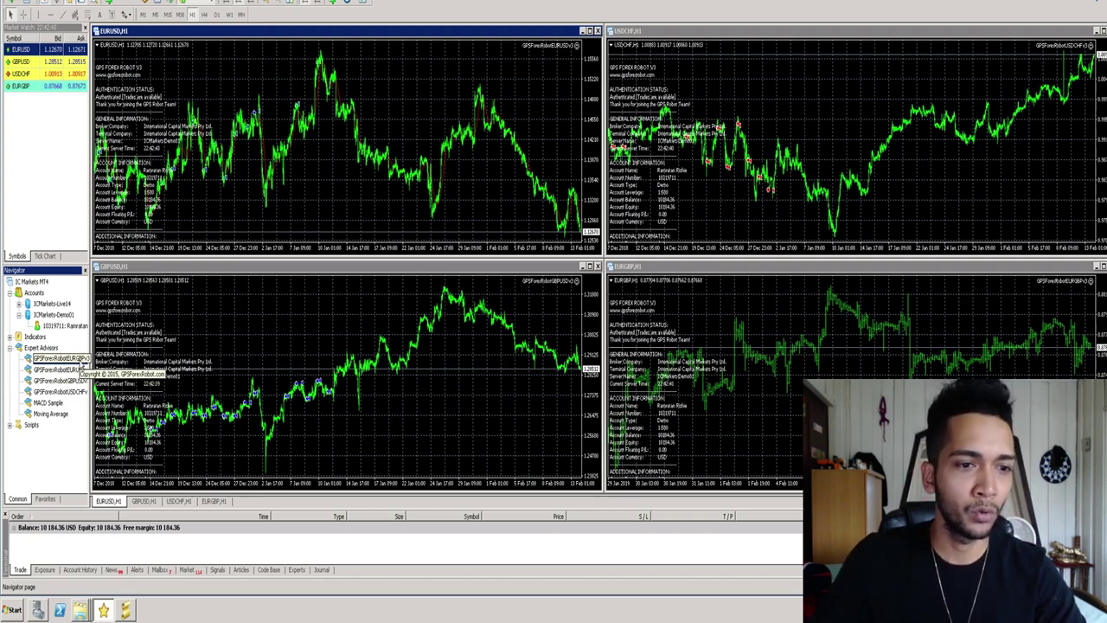
pyautogui.click(69, 362)
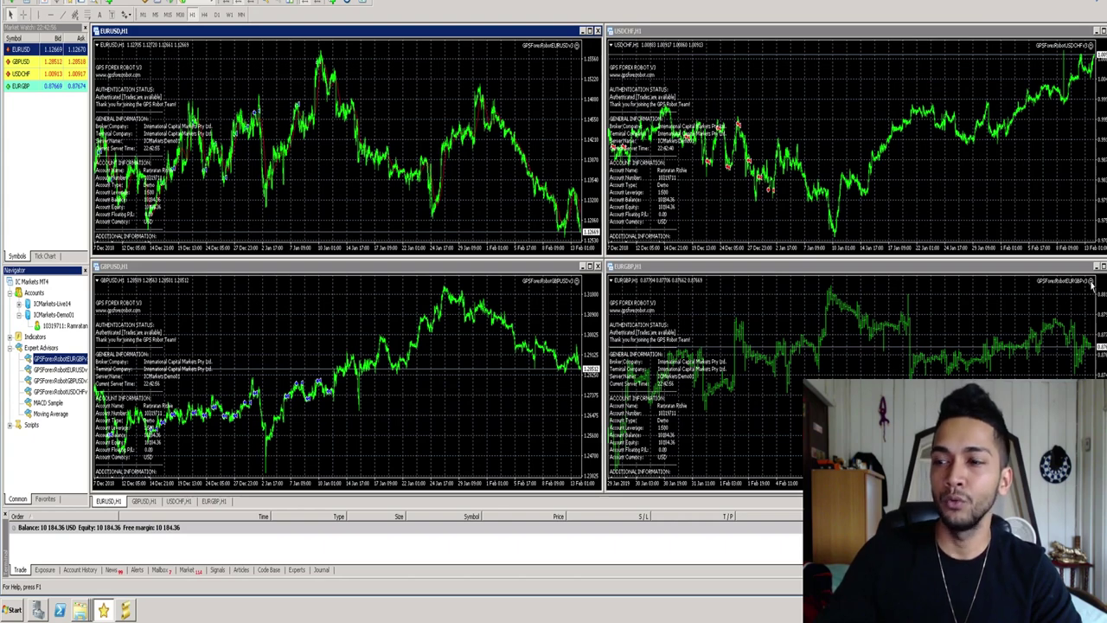
# - Open the EURGBP robot's Expert properties and select the EMail and CBReceipt inputs
pyautogui.click(1091, 285)
pyautogui.press('F7')
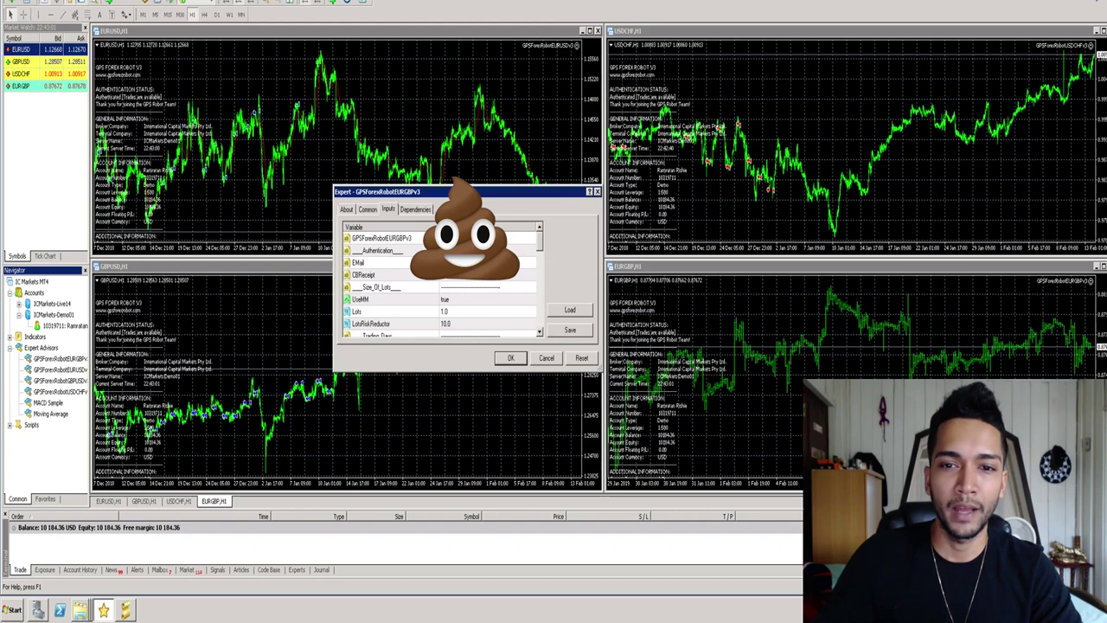
pyautogui.click(407, 264)
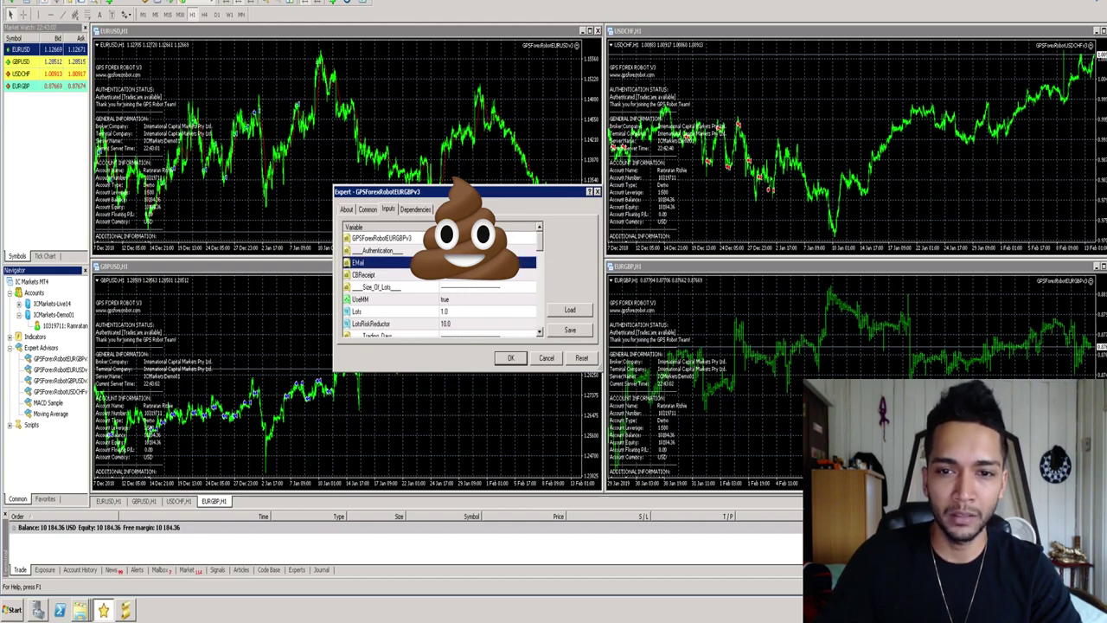
pyautogui.click(371, 275)
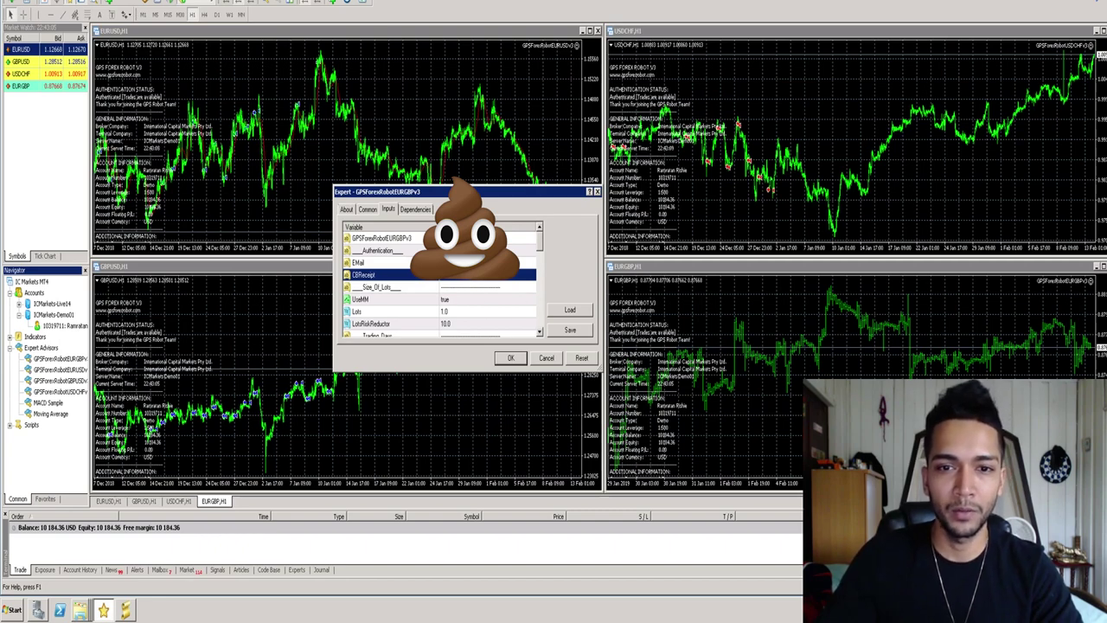
pyautogui.click(476, 275)
pyautogui.moveTo(540, 246)
pyautogui.mouseDown()
pyautogui.moveTo(540, 268)
pyautogui.moveTo(542, 251)
pyautogui.mouseUp()
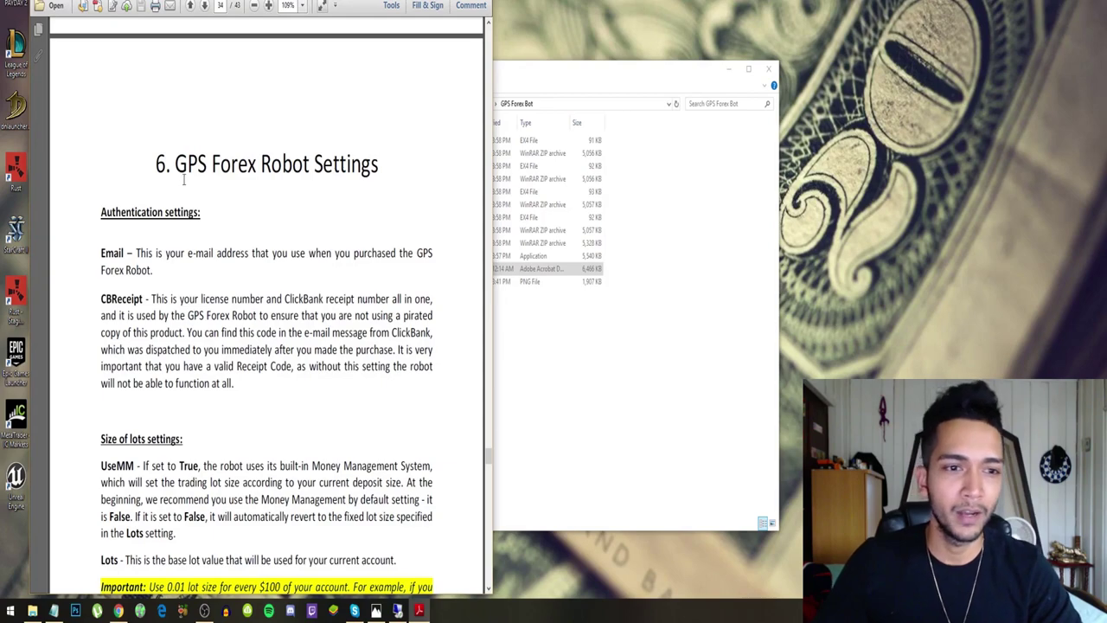
# - Scroll down the manual and widen the Acrobat window to enlarge its pages
pyautogui.scroll(-2, 181, 178)
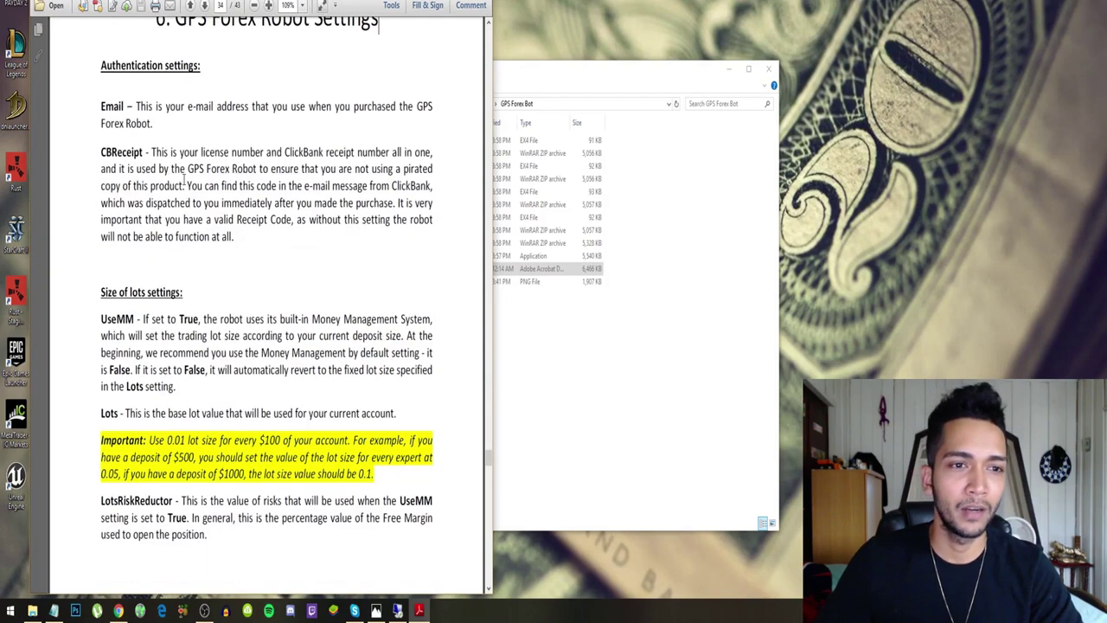
pyautogui.scroll(-10, 154, 173)
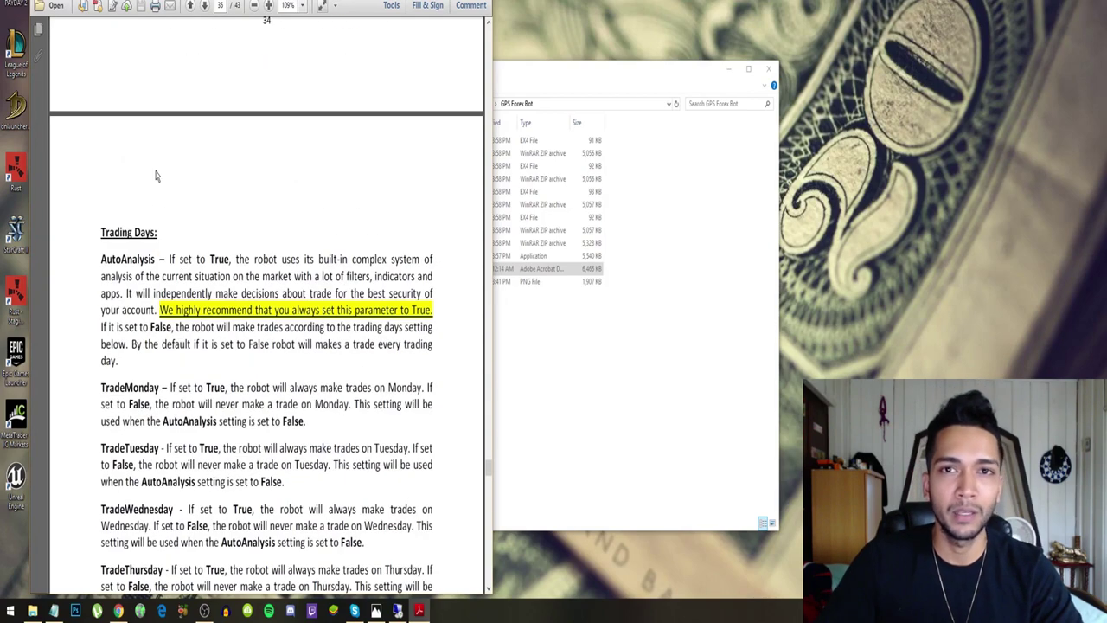
pyautogui.scroll(-4, 156, 176)
pyautogui.scroll(-1, 155, 168)
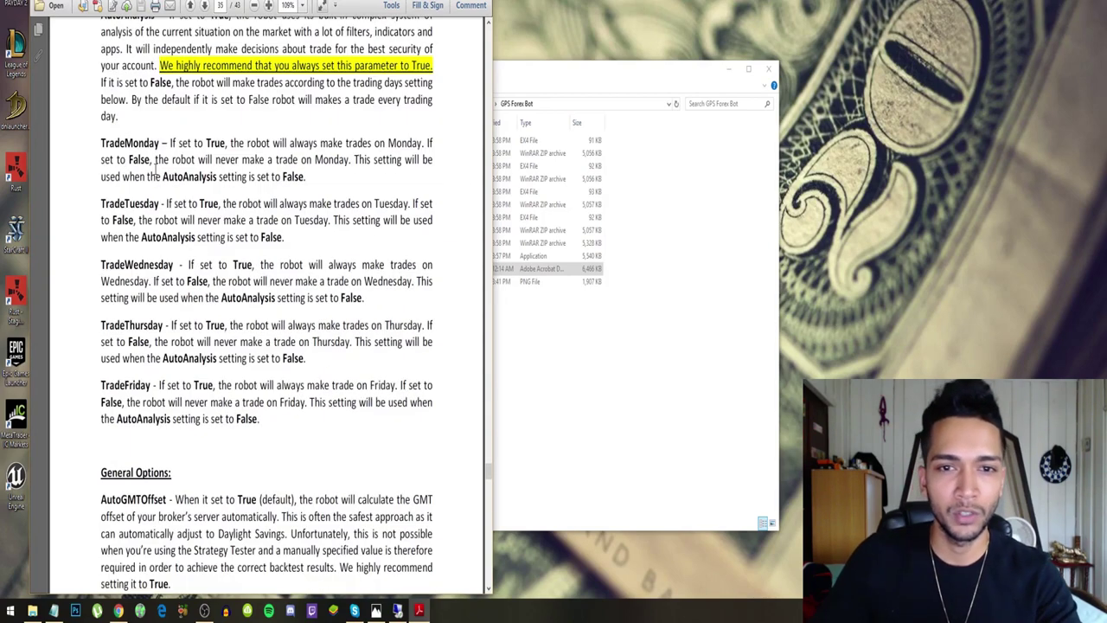
pyautogui.scroll(-2, 156, 170)
pyautogui.scroll(-1, 155, 169)
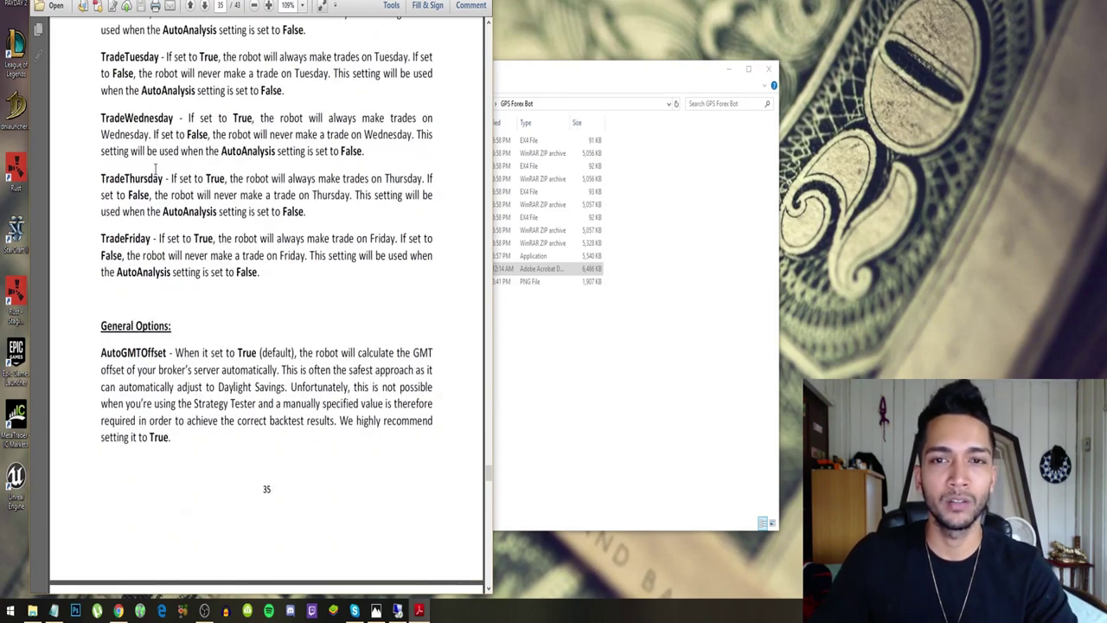
pyautogui.scroll(-2, 155, 169)
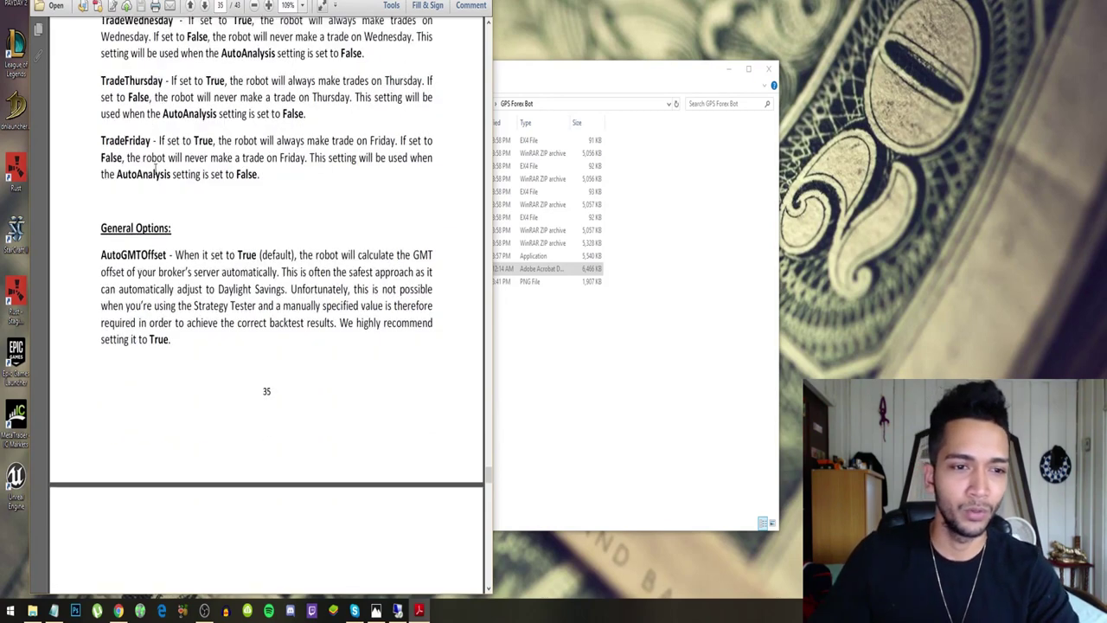
pyautogui.scroll(-3, 156, 168)
pyautogui.moveTo(491, 142); pyautogui.dragTo(740, 142)
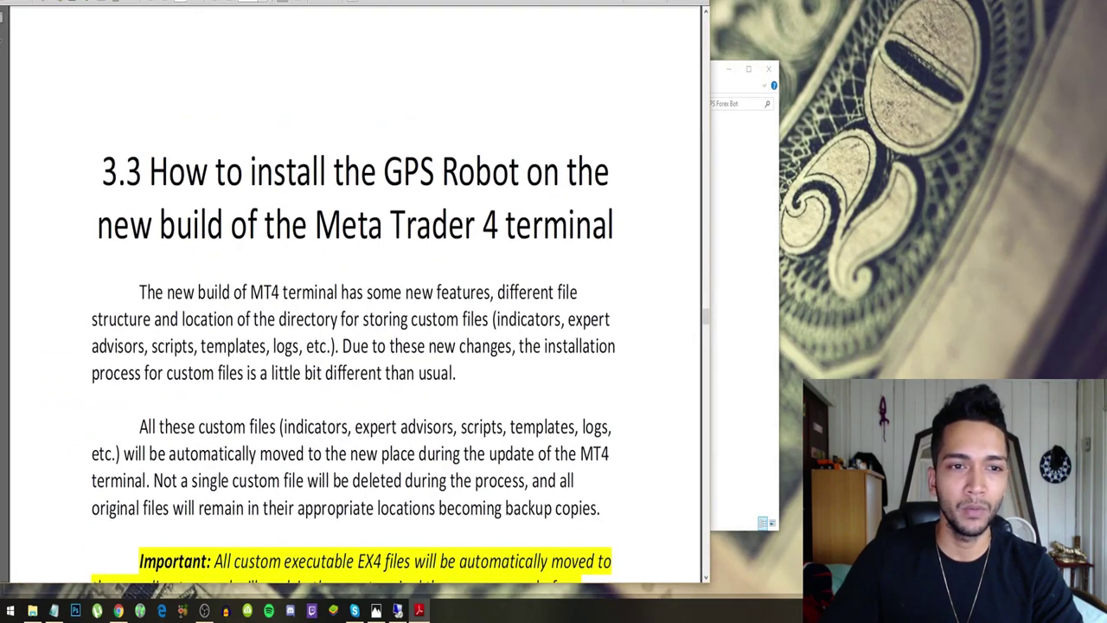
# - Scroll to the page placing the .EX4 files in Terminal Data Folder\MQL4\Experts
pyautogui.scroll(-3, 456, 155)
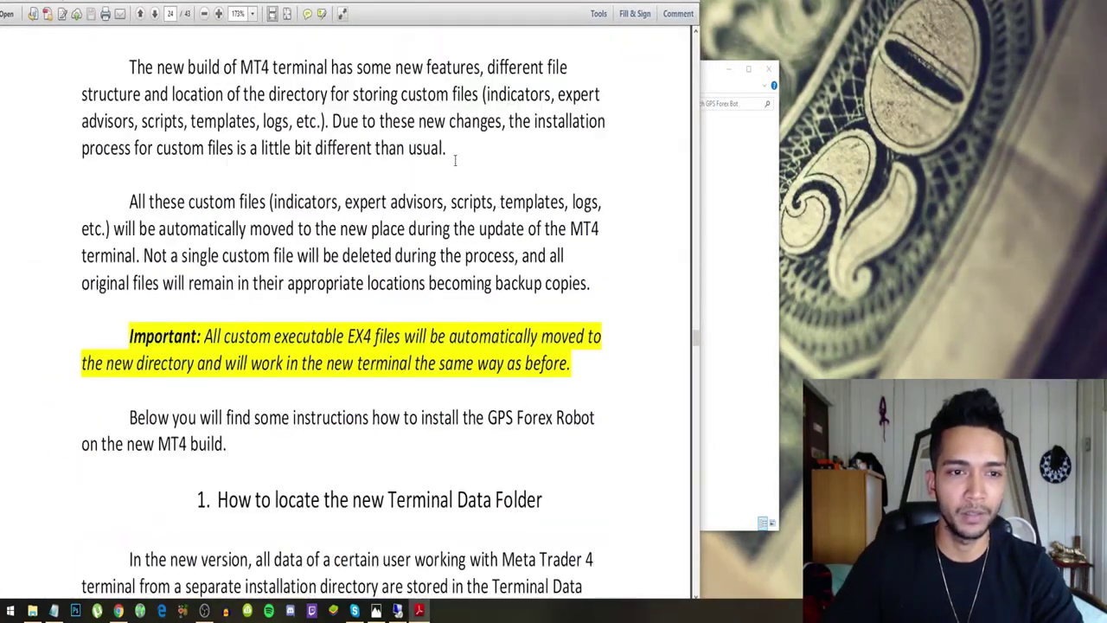
pyautogui.scroll(-5, 455, 155)
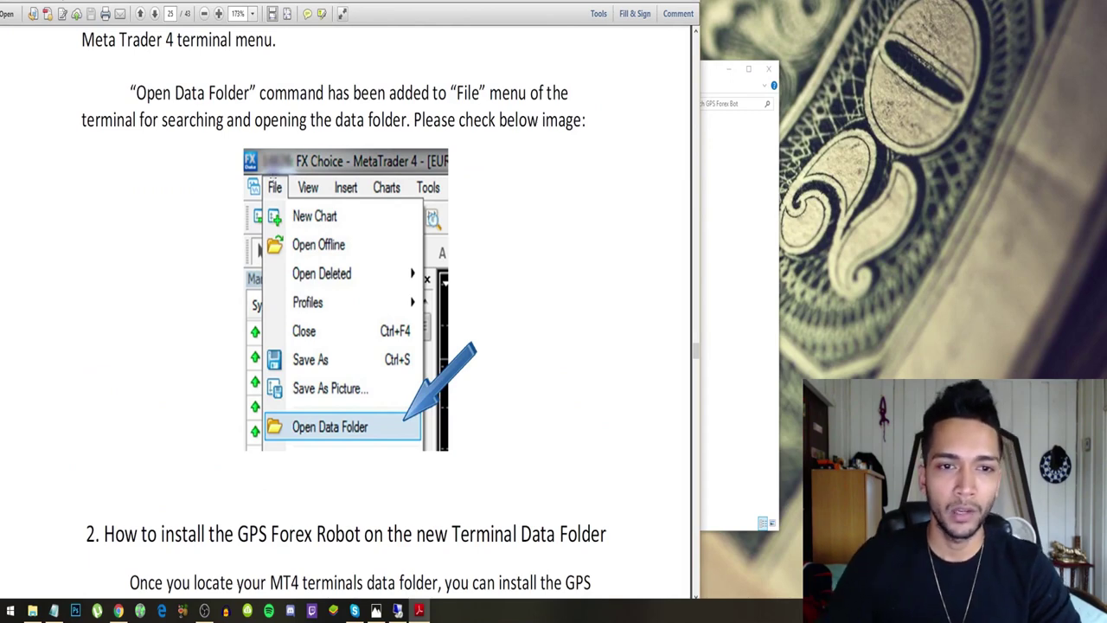
pyautogui.scroll(-3, 312, 346)
pyautogui.scroll(-5, 313, 346)
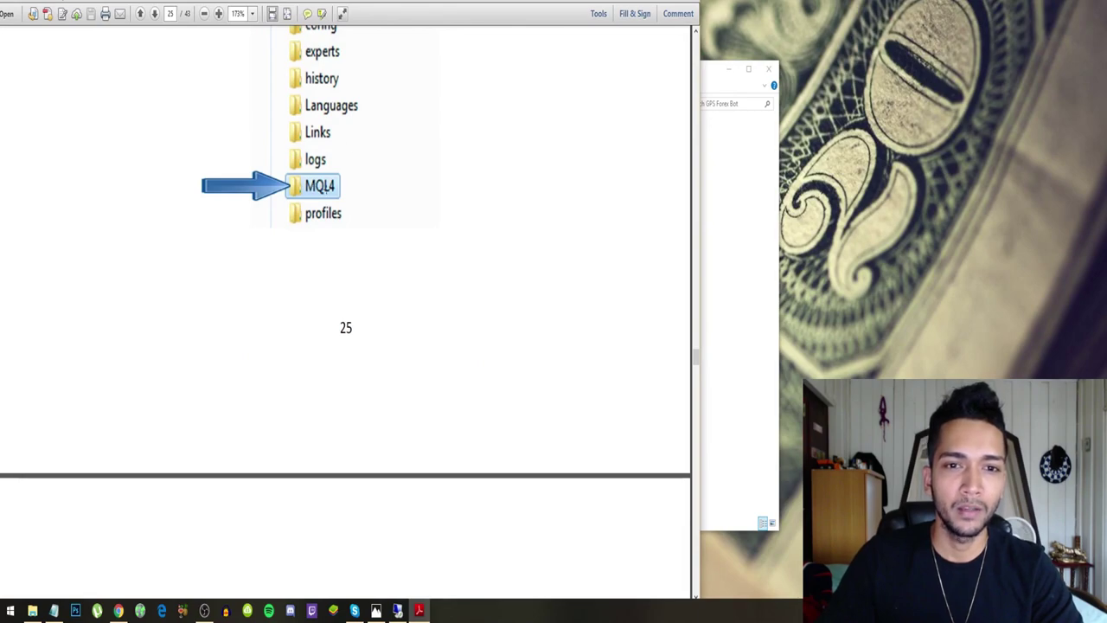
pyautogui.scroll(-4, 326, 217)
pyautogui.scroll(-3, 326, 217)
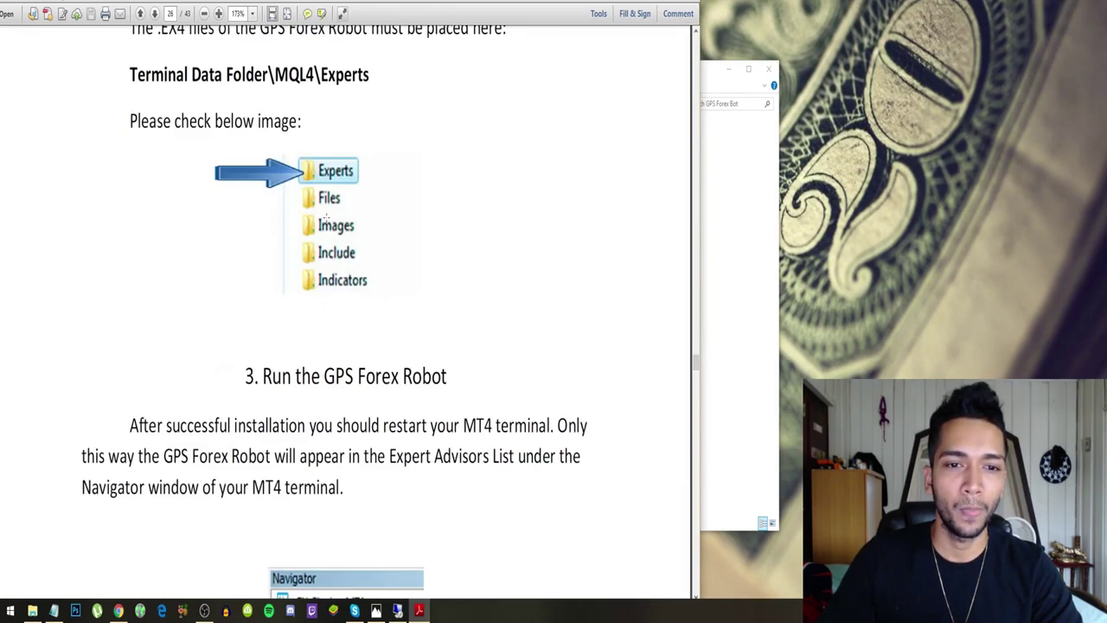
pyautogui.scroll(-4, 306, 208)
pyautogui.scroll(-3, 306, 208)
pyautogui.scroll(-2, 306, 208)
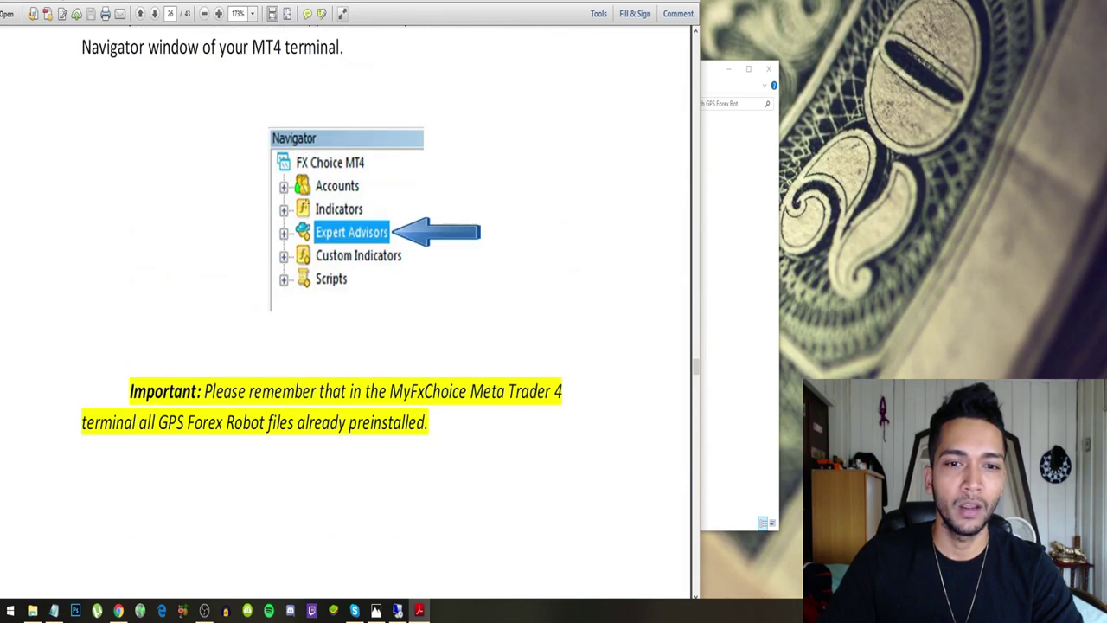
pyautogui.scroll(9, 353, 301)
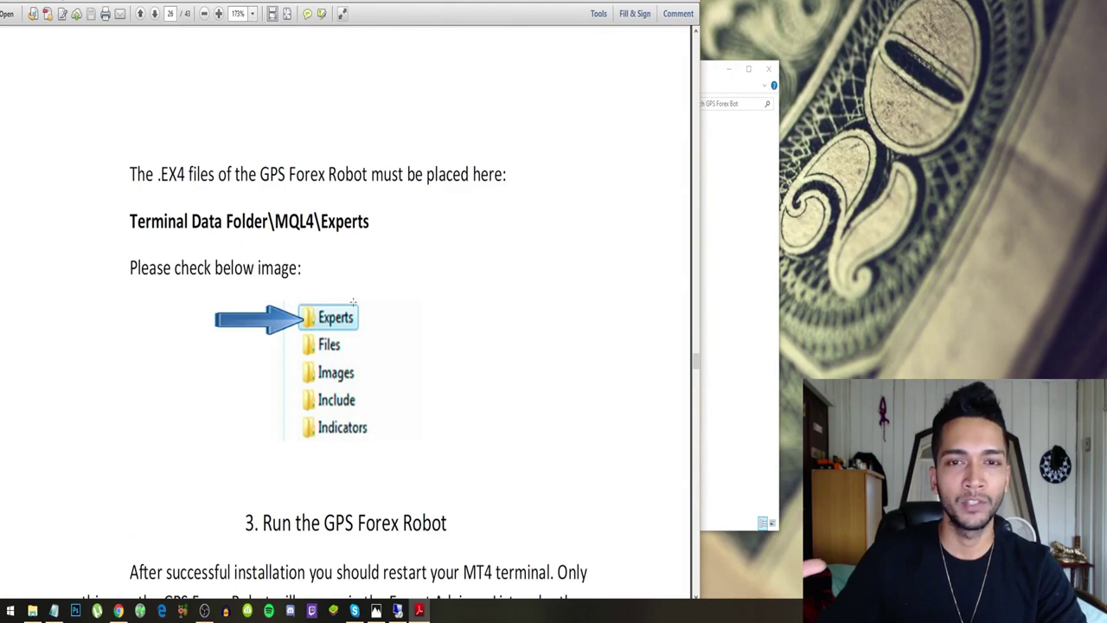
# - Scroll through pages 27–29, from Tools > Options screenshots to the Navigator's four GPS experts
pyautogui.scroll(-5, 353, 301)
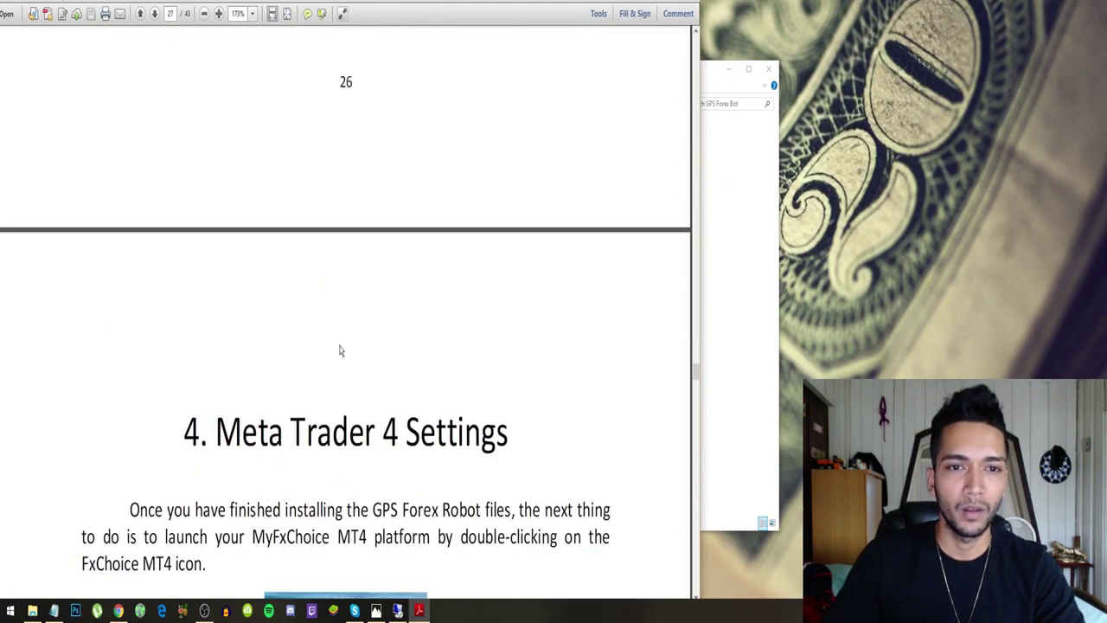
pyautogui.scroll(-10, 340, 351)
pyautogui.scroll(6, 341, 351)
pyautogui.scroll(-1, 340, 351)
pyautogui.scroll(-9, 340, 351)
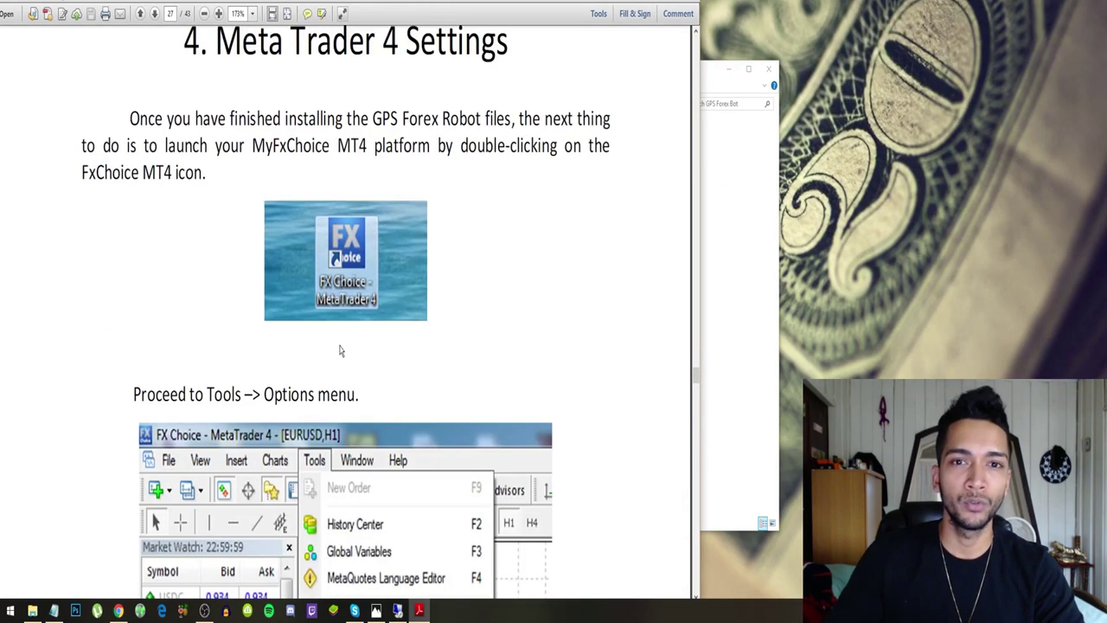
pyautogui.scroll(2, 341, 351)
pyautogui.scroll(-3, 341, 351)
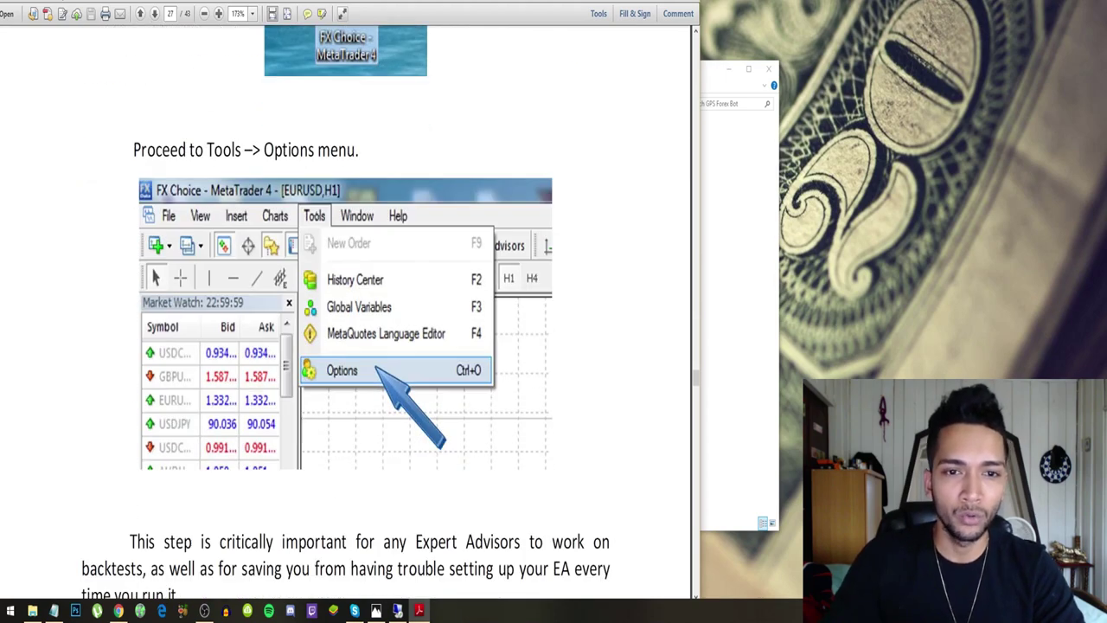
pyautogui.scroll(-3, 316, 224)
pyautogui.scroll(-3, 316, 228)
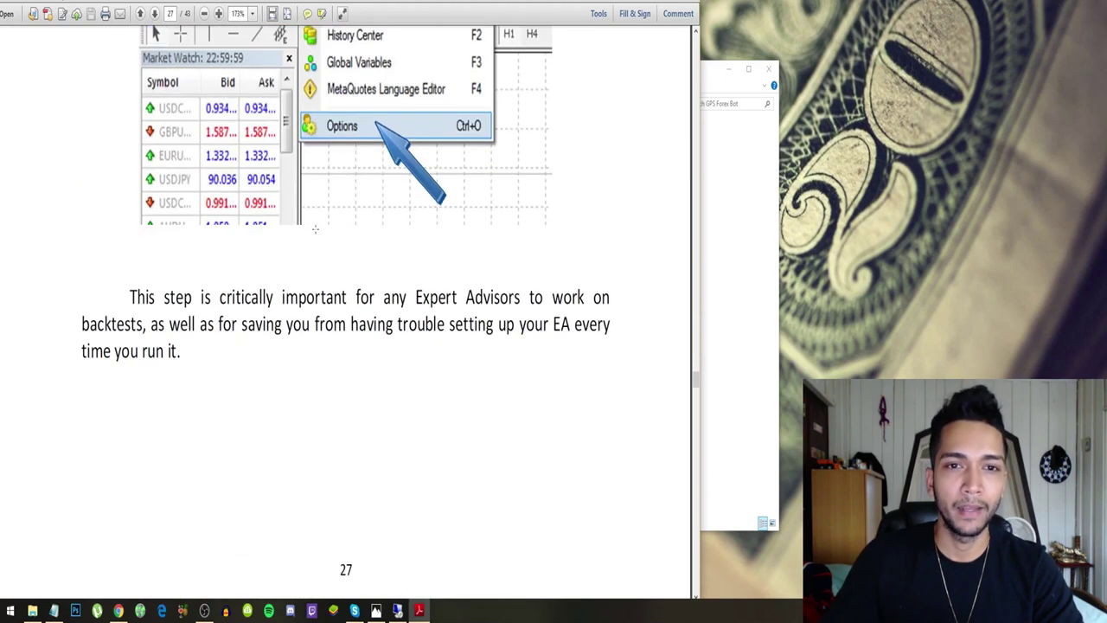
pyautogui.scroll(-8, 319, 182)
pyautogui.scroll(-7, 319, 182)
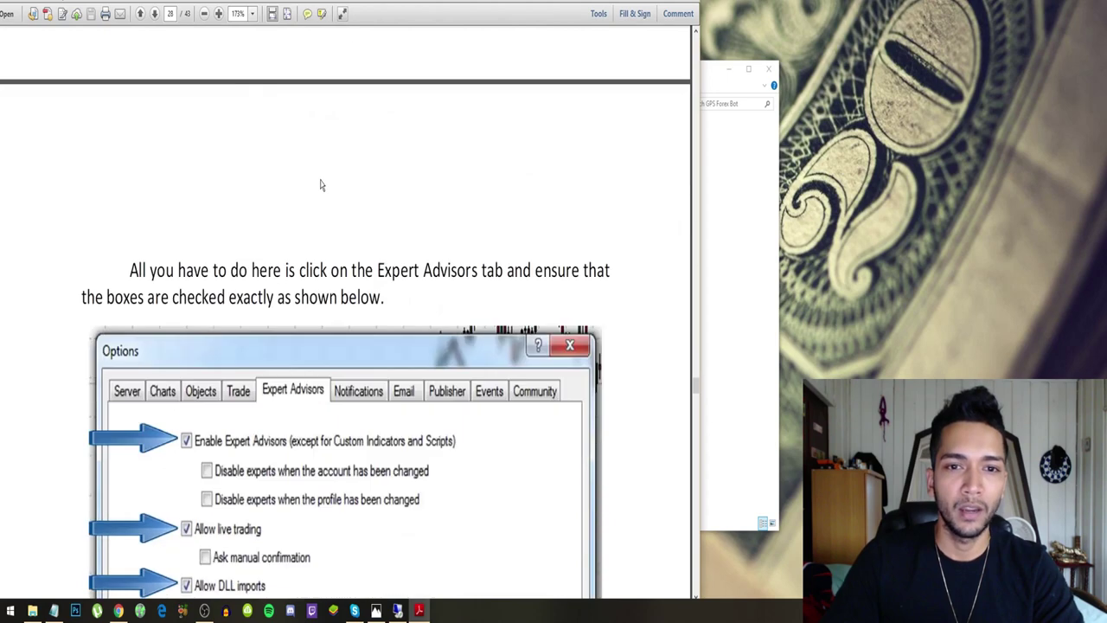
pyautogui.scroll(-6, 320, 178)
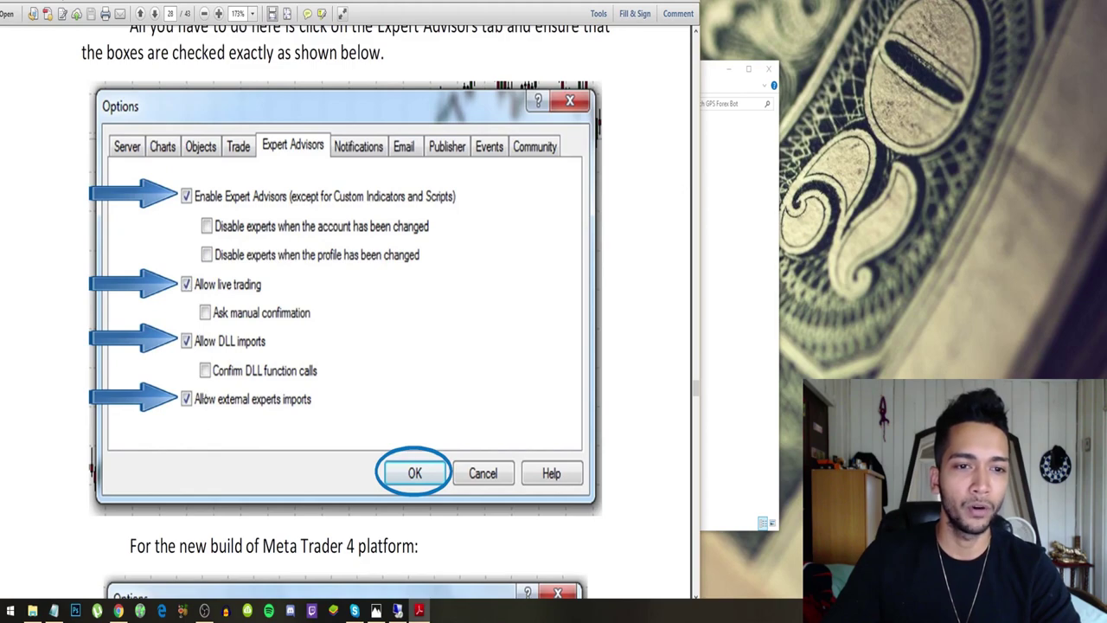
pyautogui.scroll(-5, 199, 290)
pyautogui.scroll(-1, 207, 363)
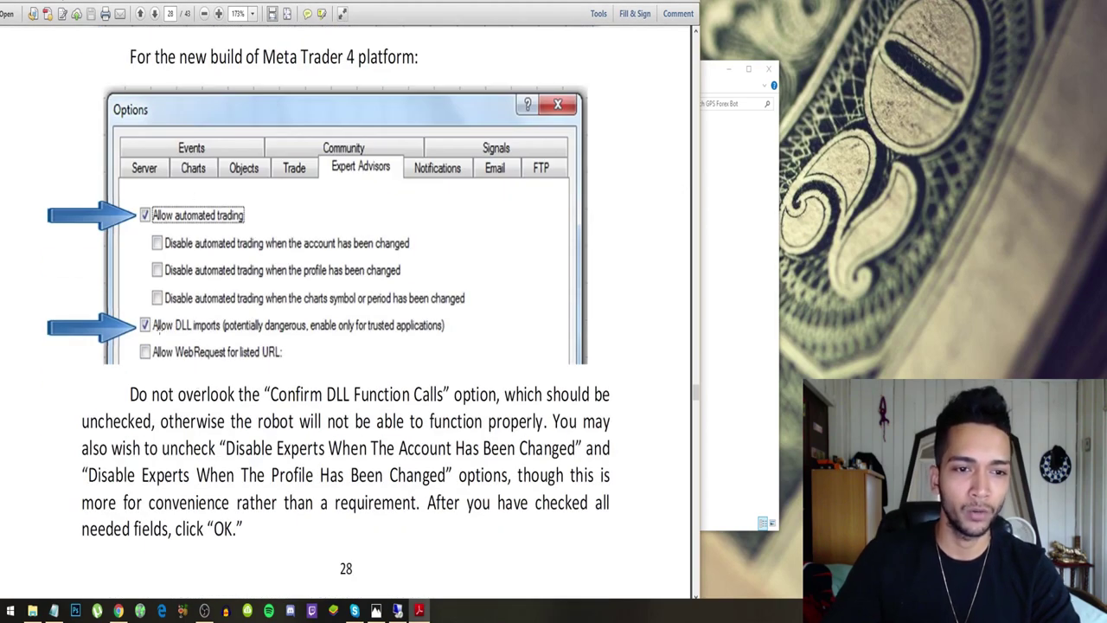
pyautogui.scroll(3, 208, 325)
pyautogui.scroll(3, 207, 325)
pyautogui.scroll(-2, 207, 326)
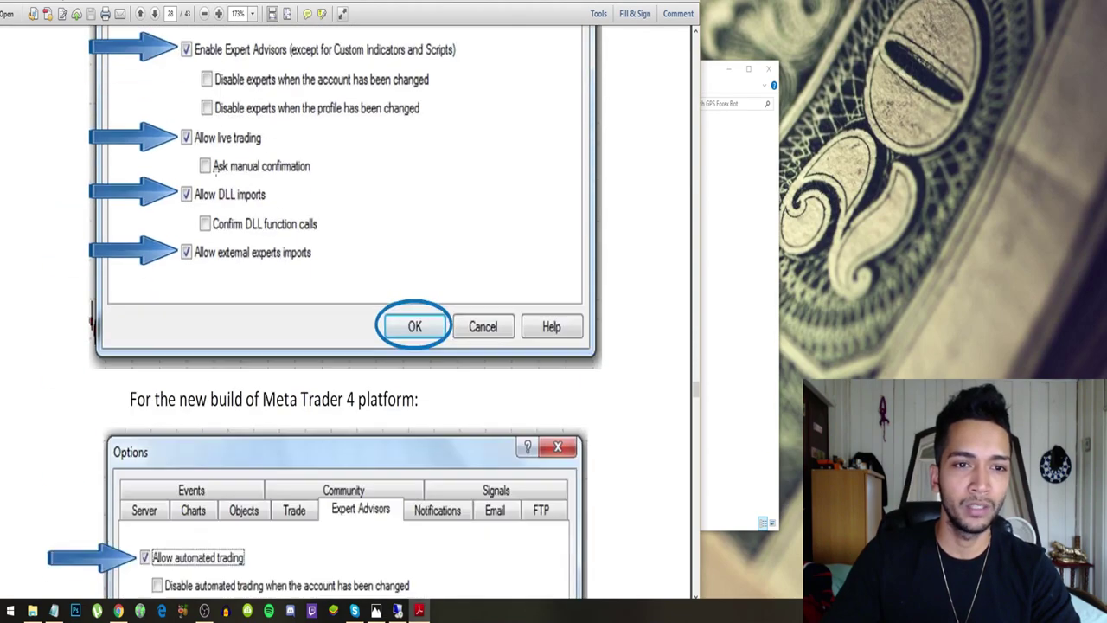
pyautogui.scroll(-3, 207, 325)
pyautogui.scroll(-2, 347, 311)
pyautogui.scroll(-6, 216, 243)
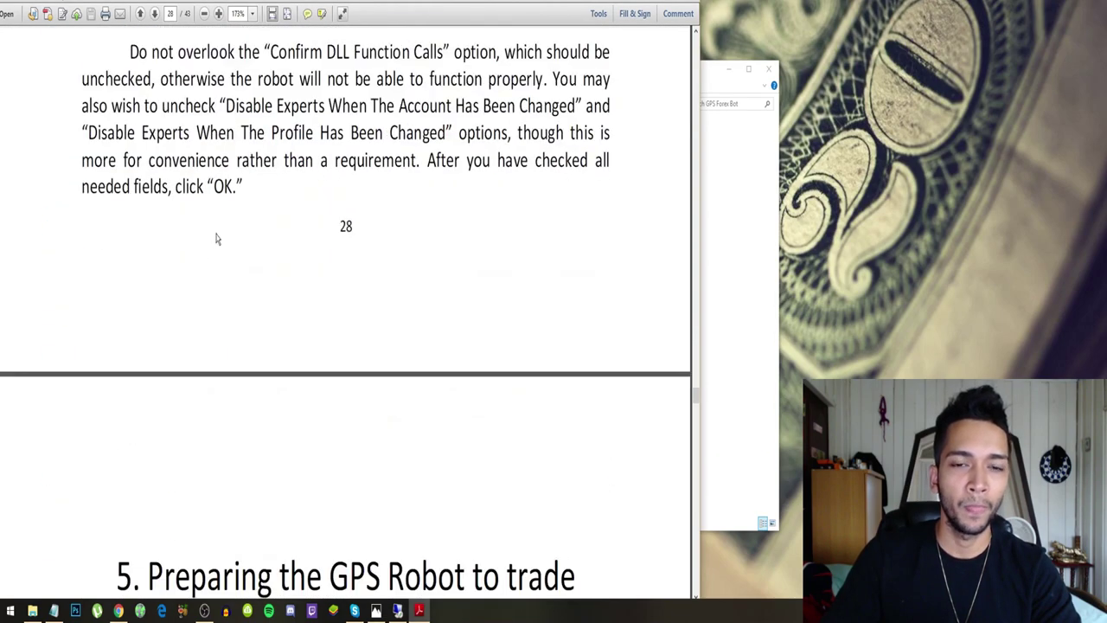
pyautogui.scroll(-3, 216, 243)
pyautogui.scroll(-4, 216, 243)
pyautogui.scroll(-3, 216, 245)
pyautogui.scroll(-2, 216, 245)
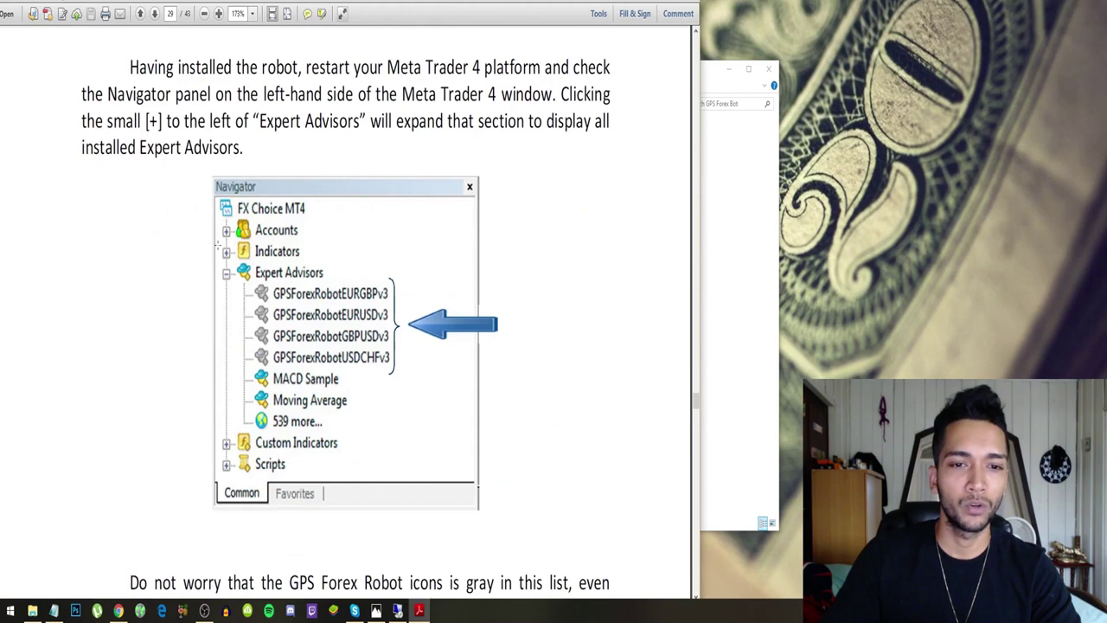
pyautogui.scroll(-2, 216, 245)
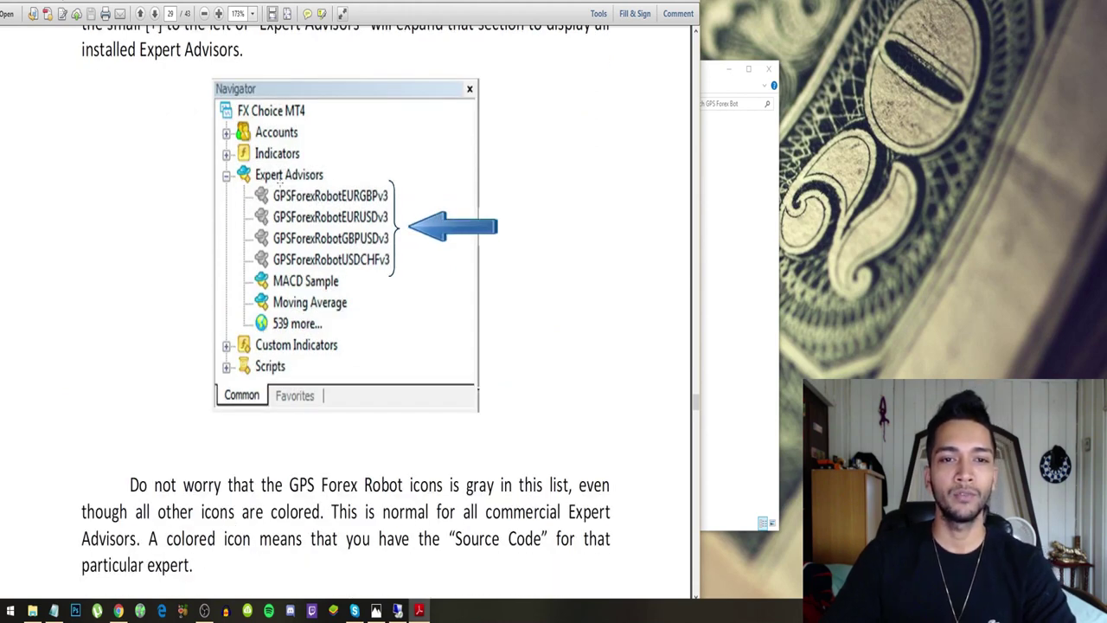
# - Scroll past the H1 timeframe, chart attaching and Common tab pages into page 32's Inputs section
pyautogui.scroll(-7, 282, 212)
pyautogui.scroll(-6, 282, 212)
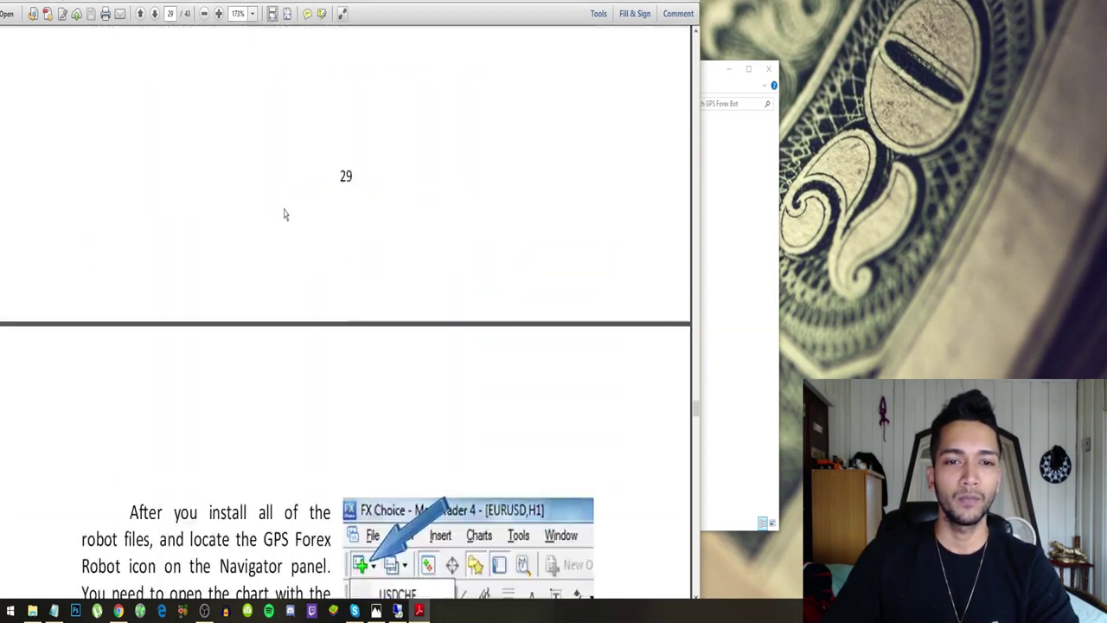
pyautogui.scroll(-8, 282, 212)
pyautogui.scroll(-2, 282, 209)
pyautogui.scroll(-1, 282, 209)
pyautogui.scroll(-5, 282, 210)
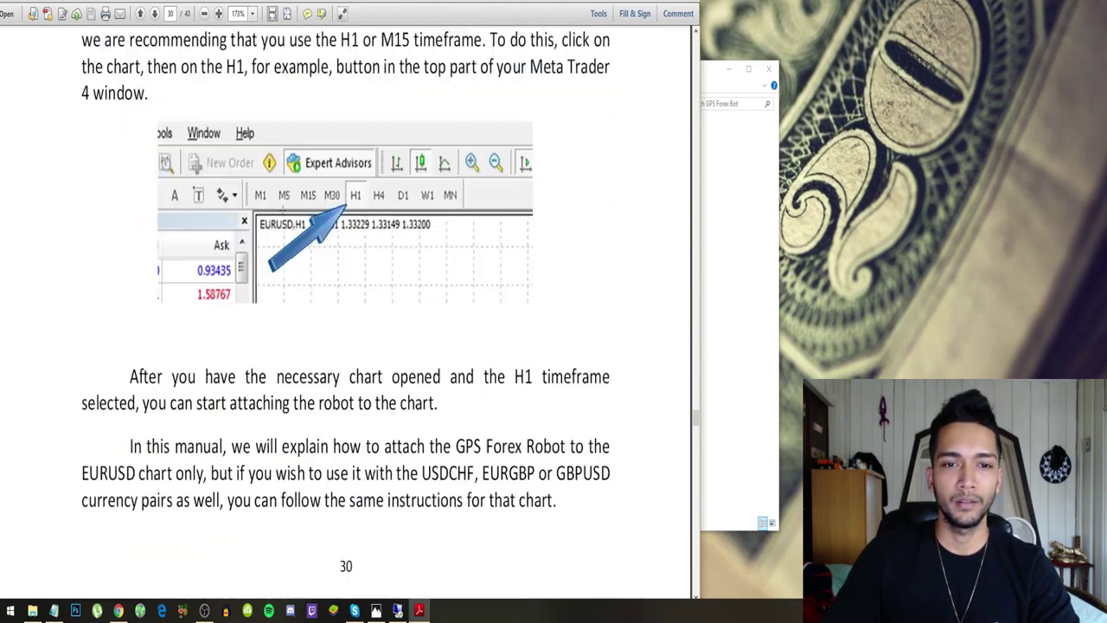
pyautogui.scroll(-1, 282, 209)
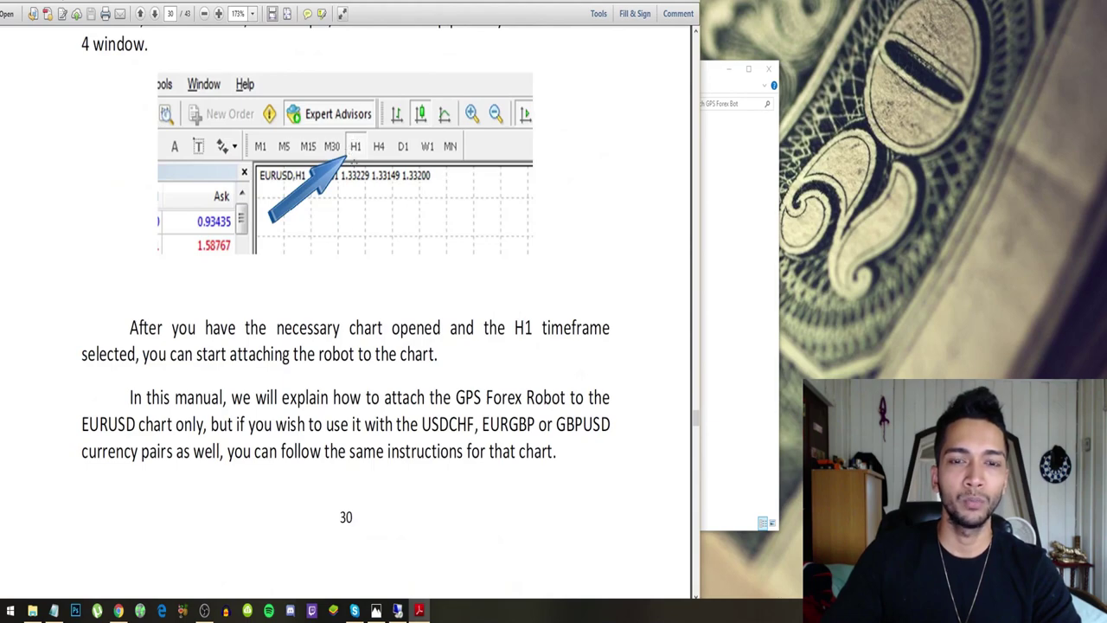
pyautogui.scroll(-4, 327, 177)
pyautogui.scroll(-4, 323, 181)
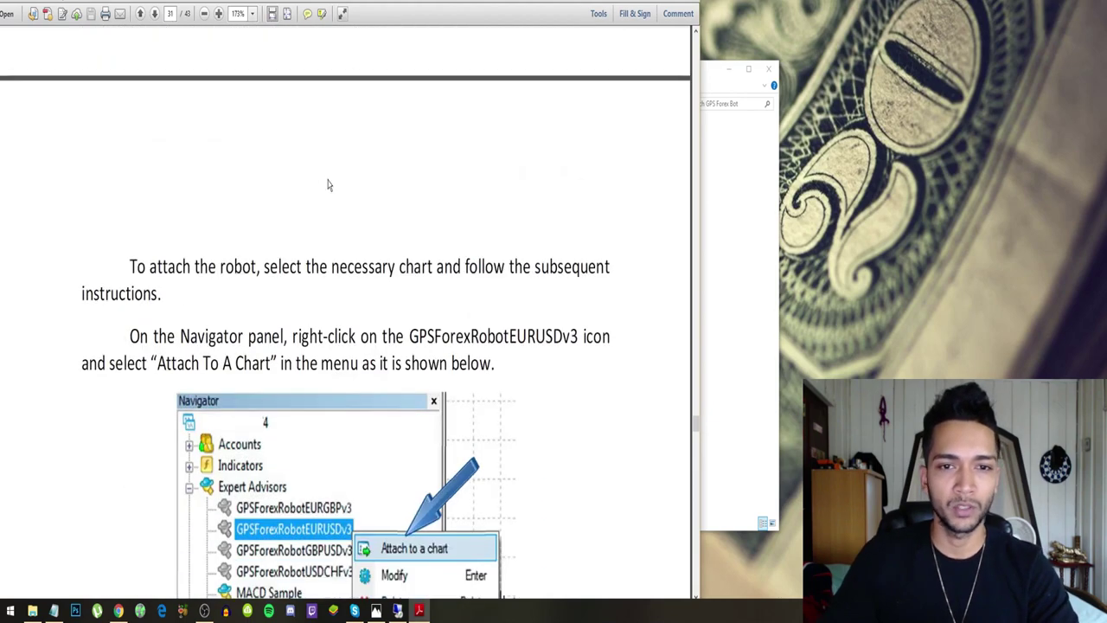
pyautogui.scroll(-4, 329, 182)
pyautogui.scroll(-6, 329, 180)
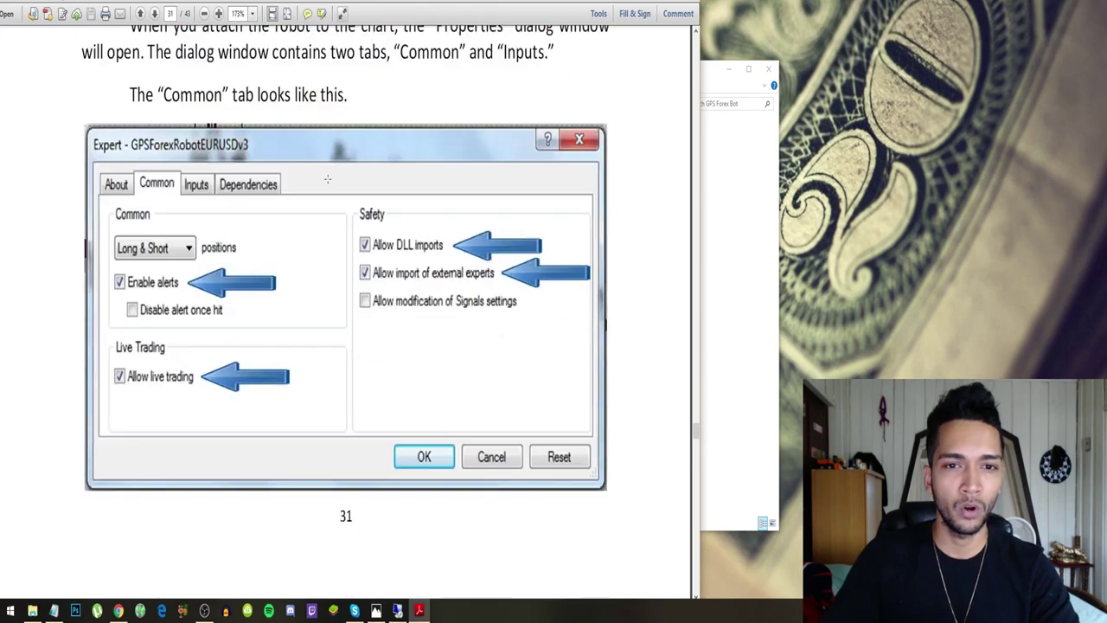
pyautogui.scroll(-3, 328, 179)
pyautogui.scroll(4, 427, 258)
pyautogui.scroll(1, 427, 258)
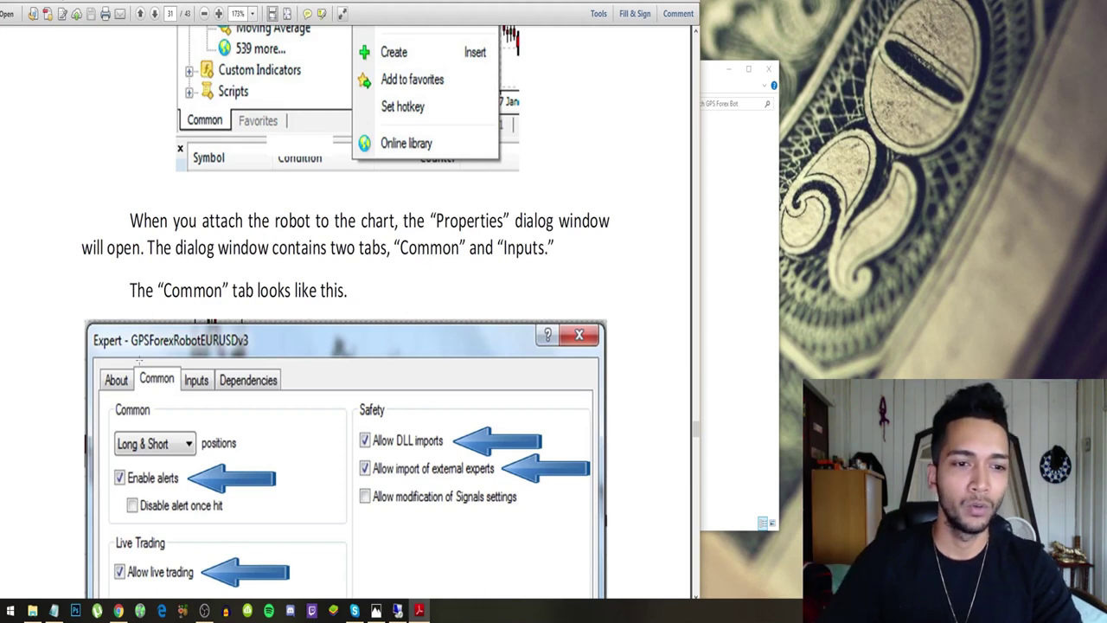
pyautogui.scroll(-5, 227, 352)
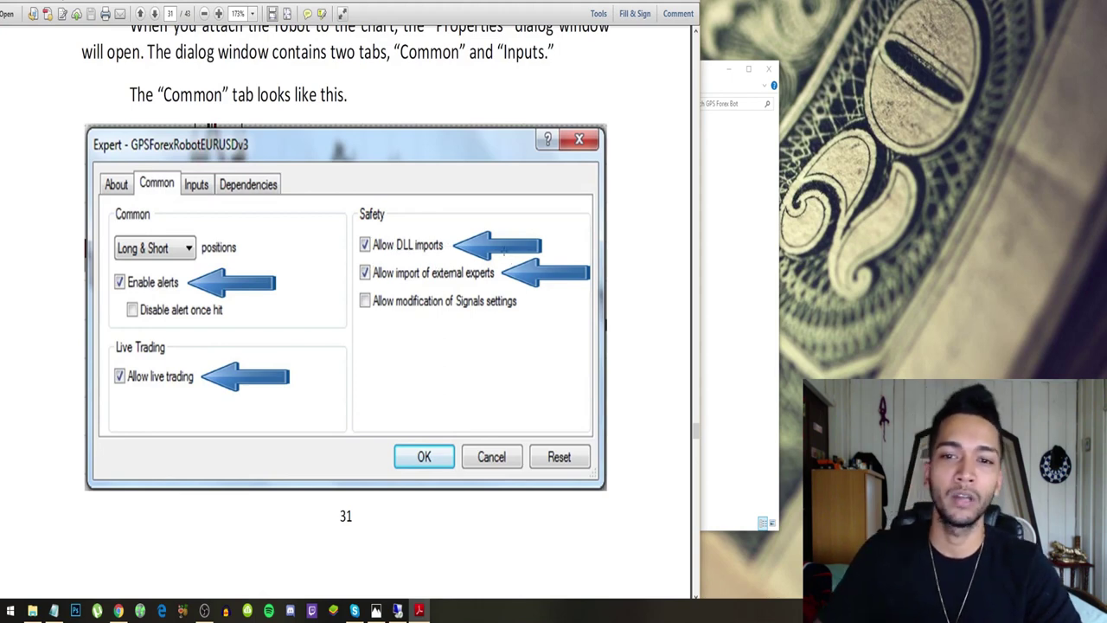
pyautogui.scroll(-3, 502, 251)
pyautogui.scroll(-3, 502, 251)
# - Scroll page 32 to its smiley-face and X status notes on enabling Expert Advisors
pyautogui.scroll(-10, 421, 241)
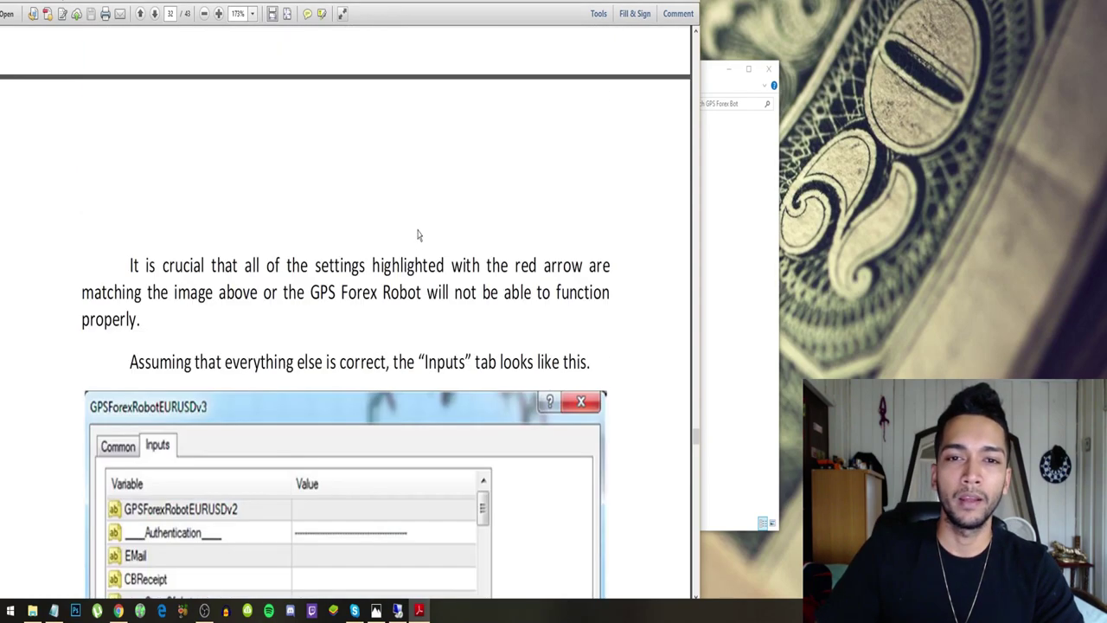
pyautogui.scroll(7, 417, 234)
pyautogui.scroll(-4, 403, 163)
pyautogui.scroll(-10, 402, 165)
pyautogui.scroll(-3, 402, 165)
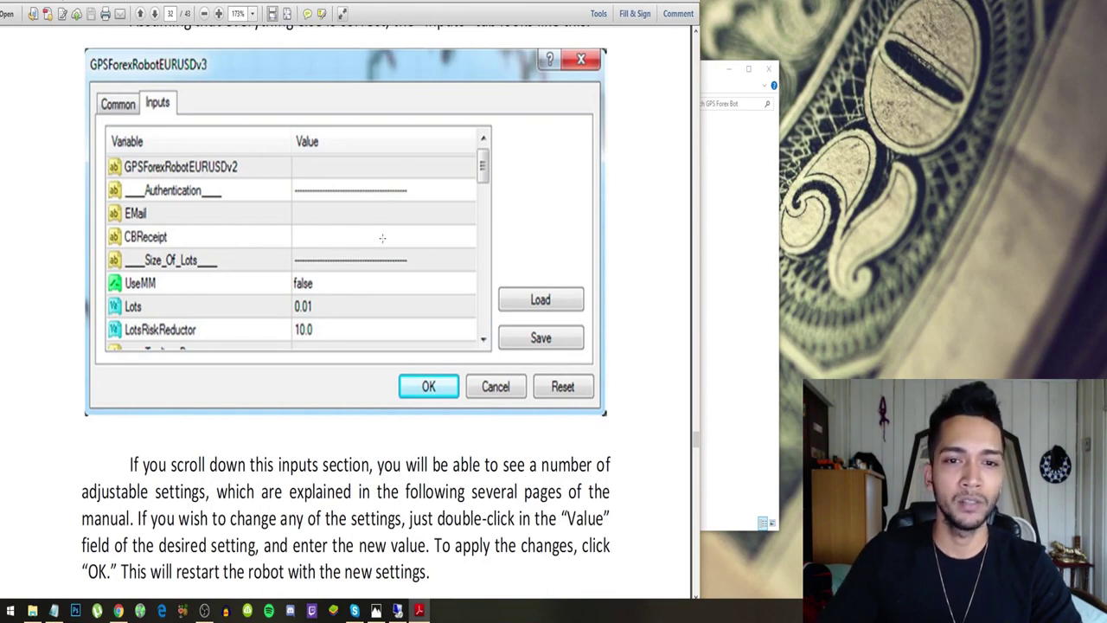
pyautogui.scroll(-3, 317, 242)
pyautogui.scroll(-1, 426, 174)
pyautogui.scroll(-5, 415, 198)
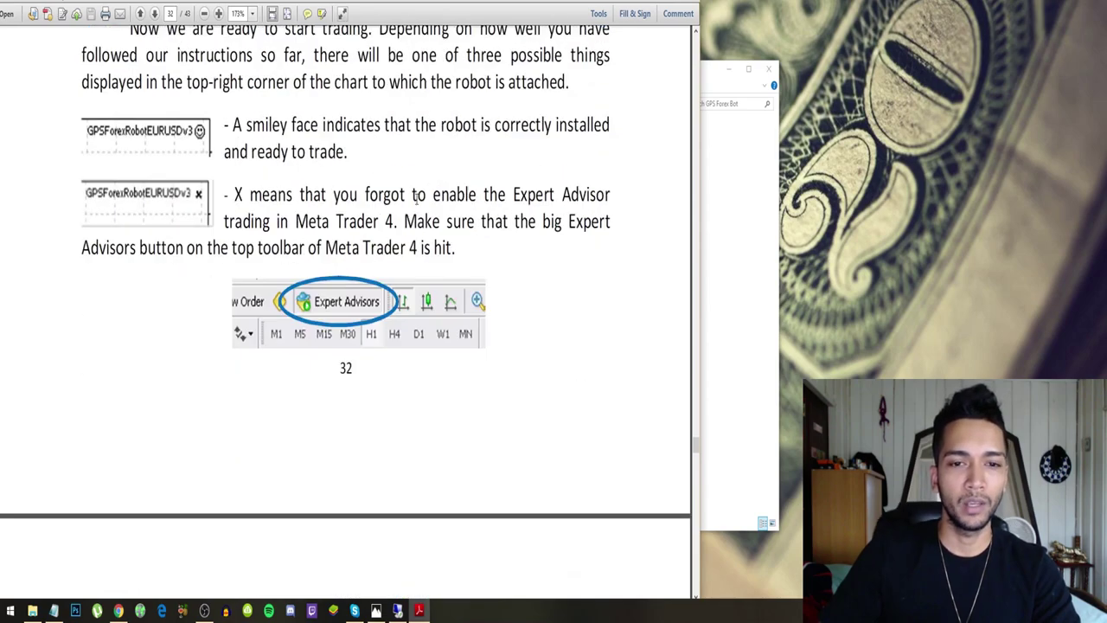
pyautogui.scroll(-5, 416, 198)
pyautogui.scroll(-4, 413, 205)
pyautogui.scroll(7, 406, 200)
pyautogui.scroll(10, 406, 200)
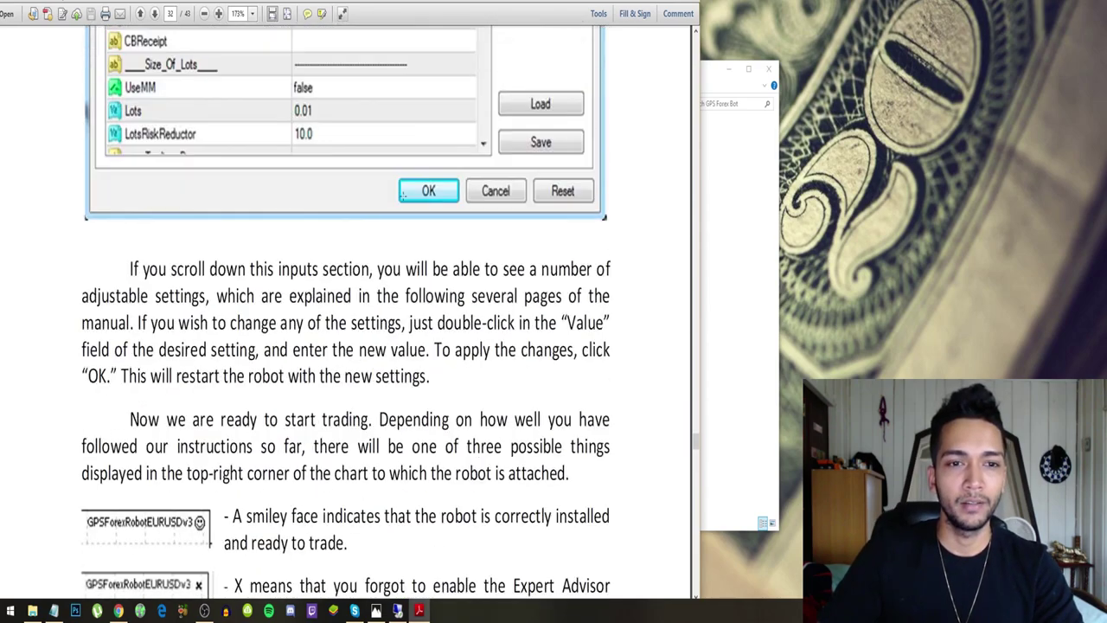
pyautogui.scroll(10, 403, 197)
pyautogui.scroll(-12, 403, 196)
pyautogui.scroll(-7, 401, 199)
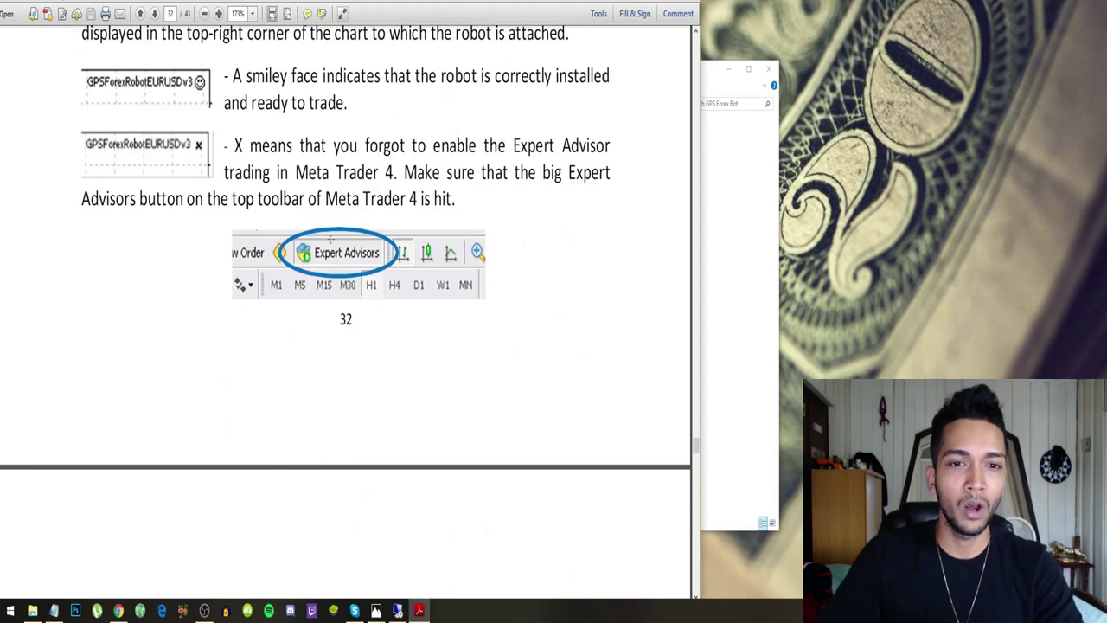
# - Bring MetaTrader 4 back to front showing the EURUSD, USDCHF, GBPUSD and EURGBP robot charts
pyautogui.click(398, 610)
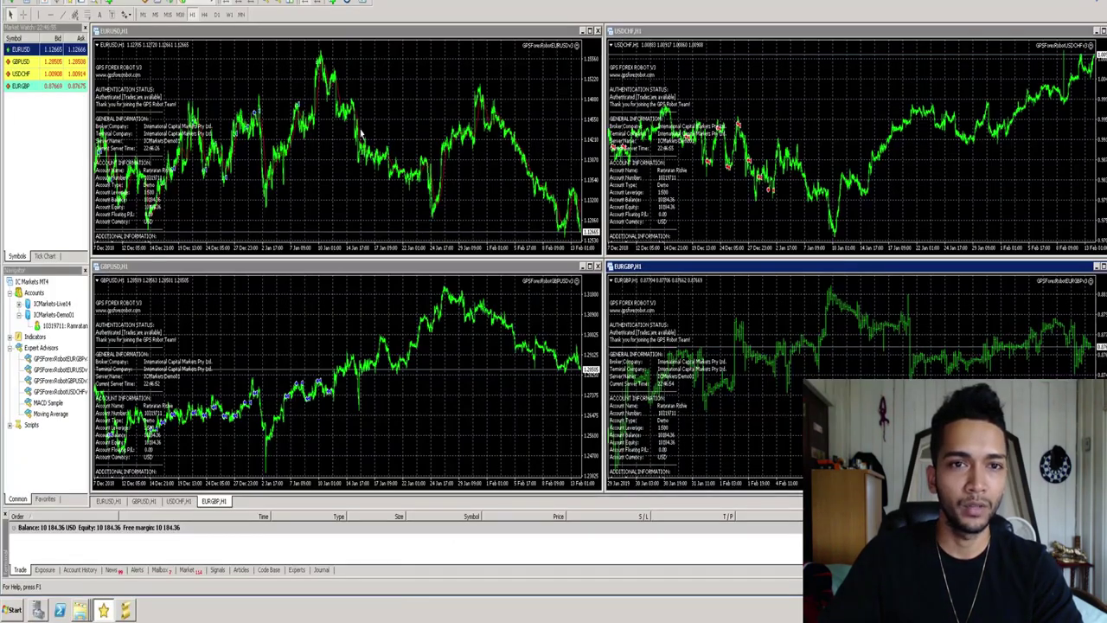